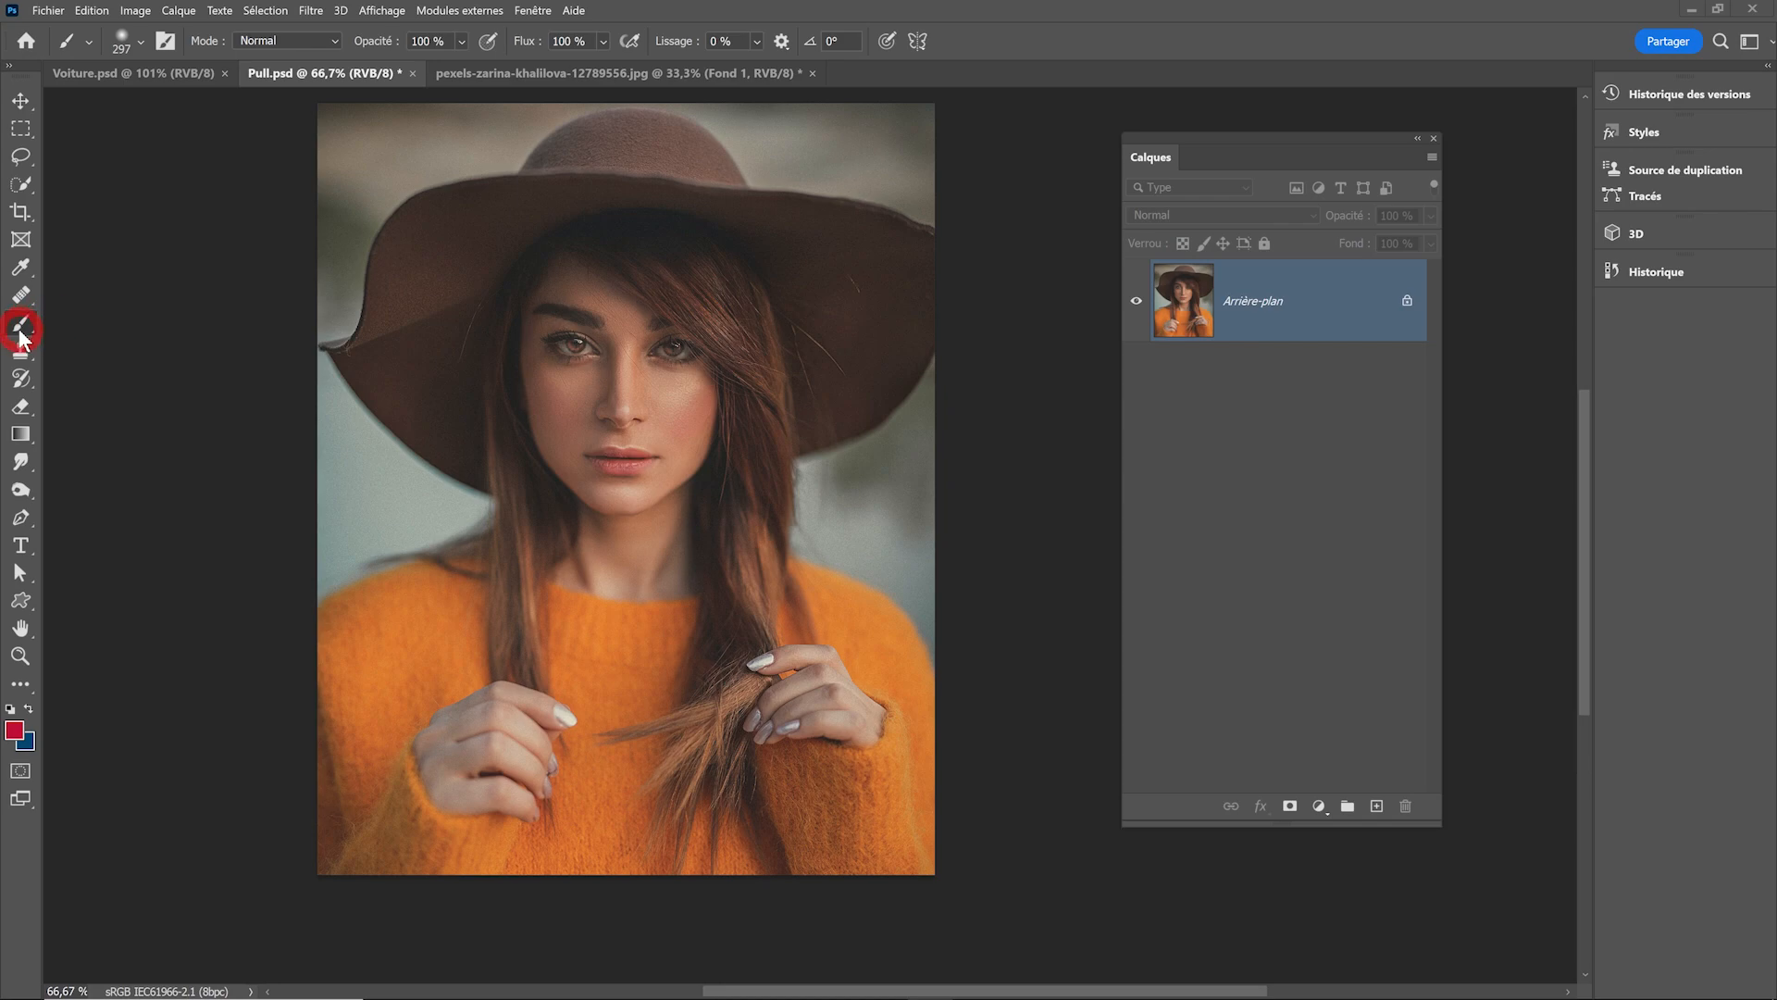
click(331, 46)
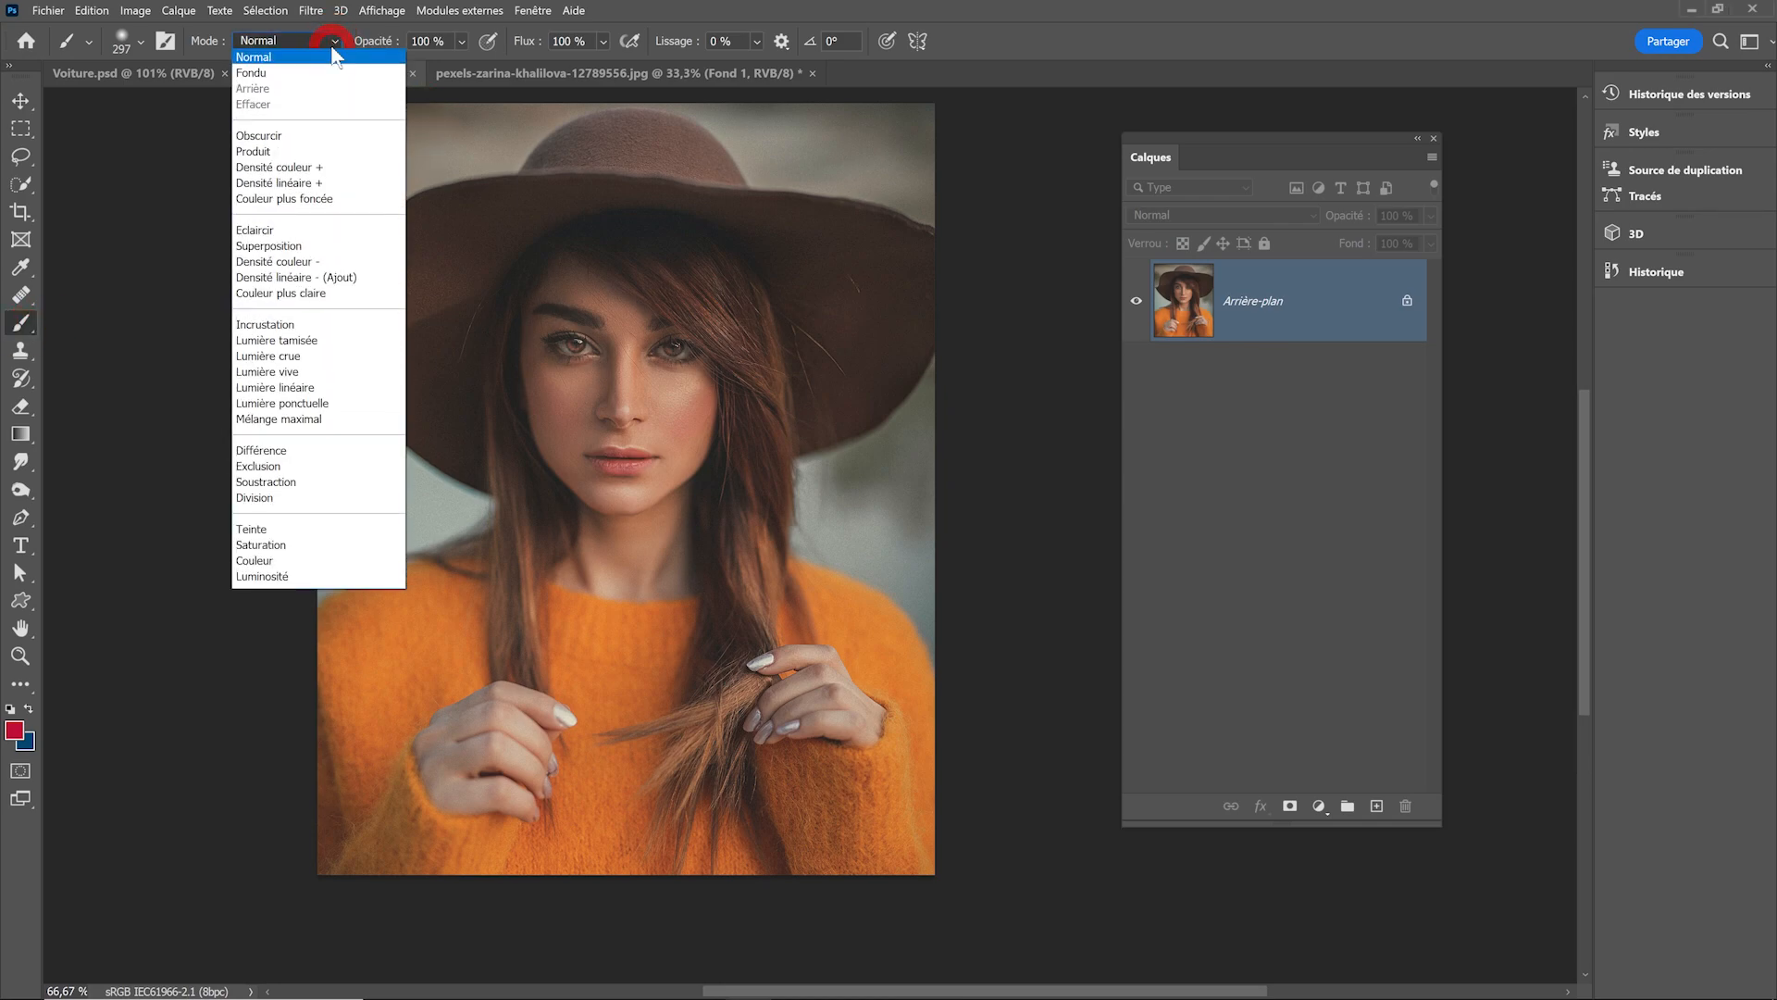
click(622, 12)
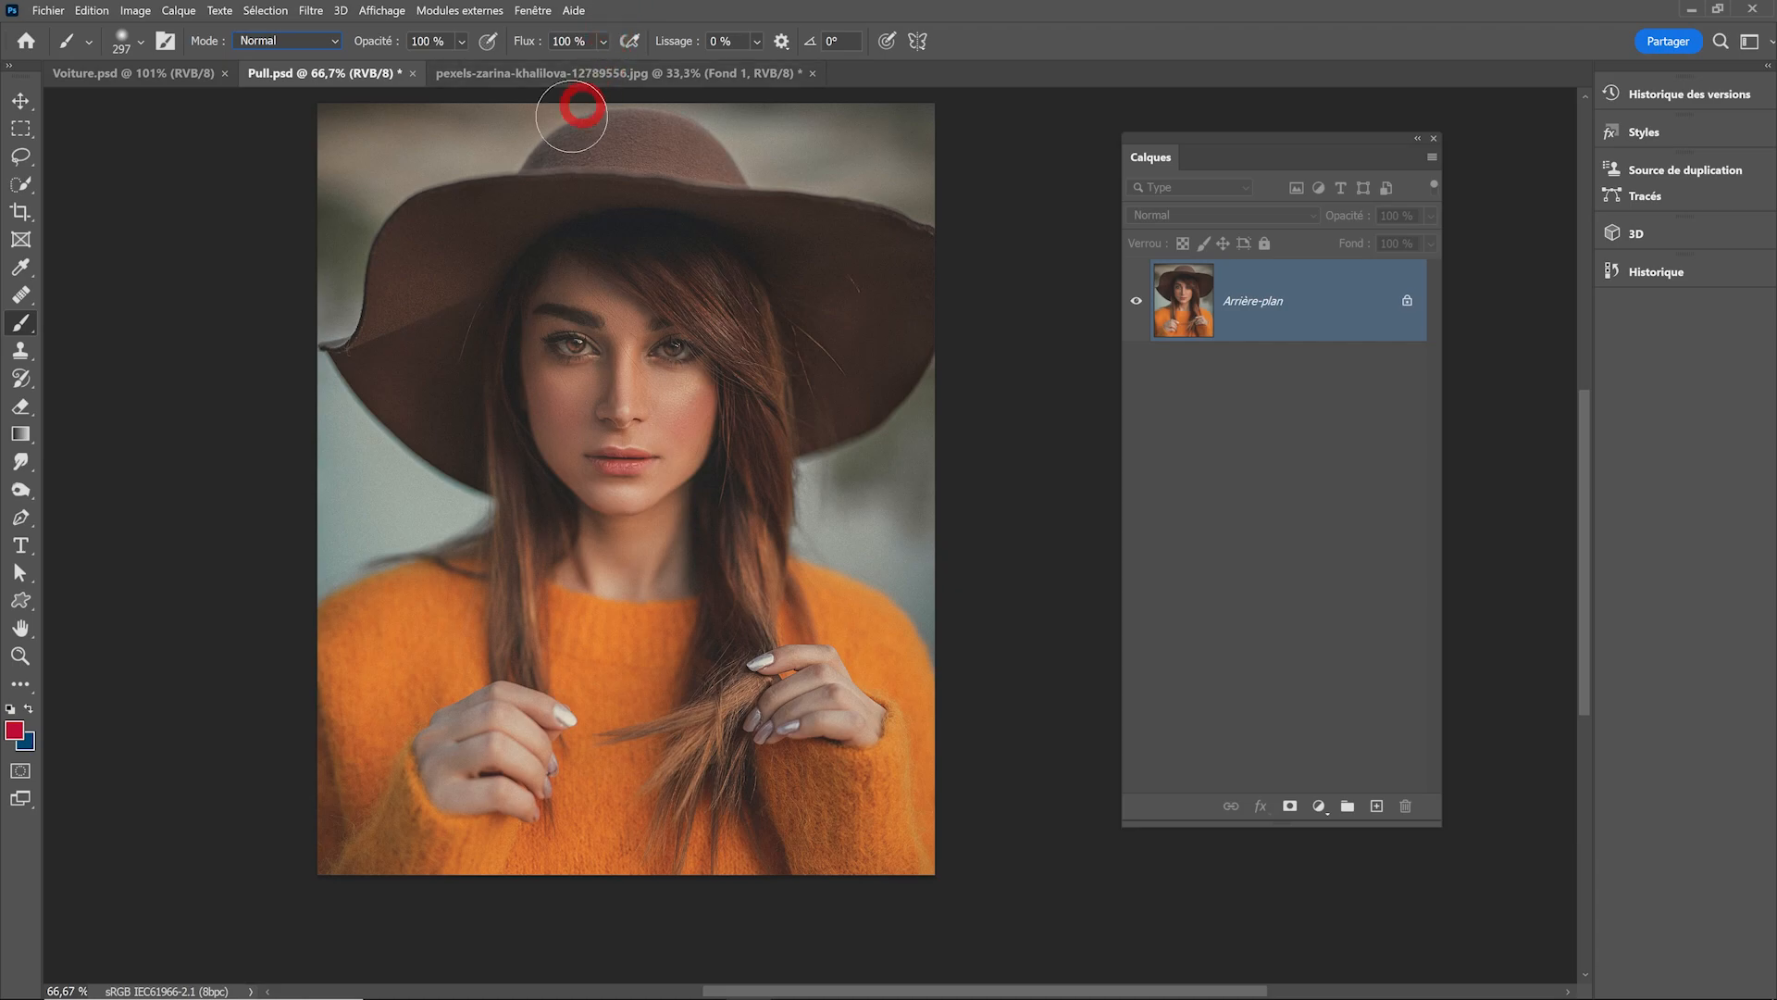
click(92, 11)
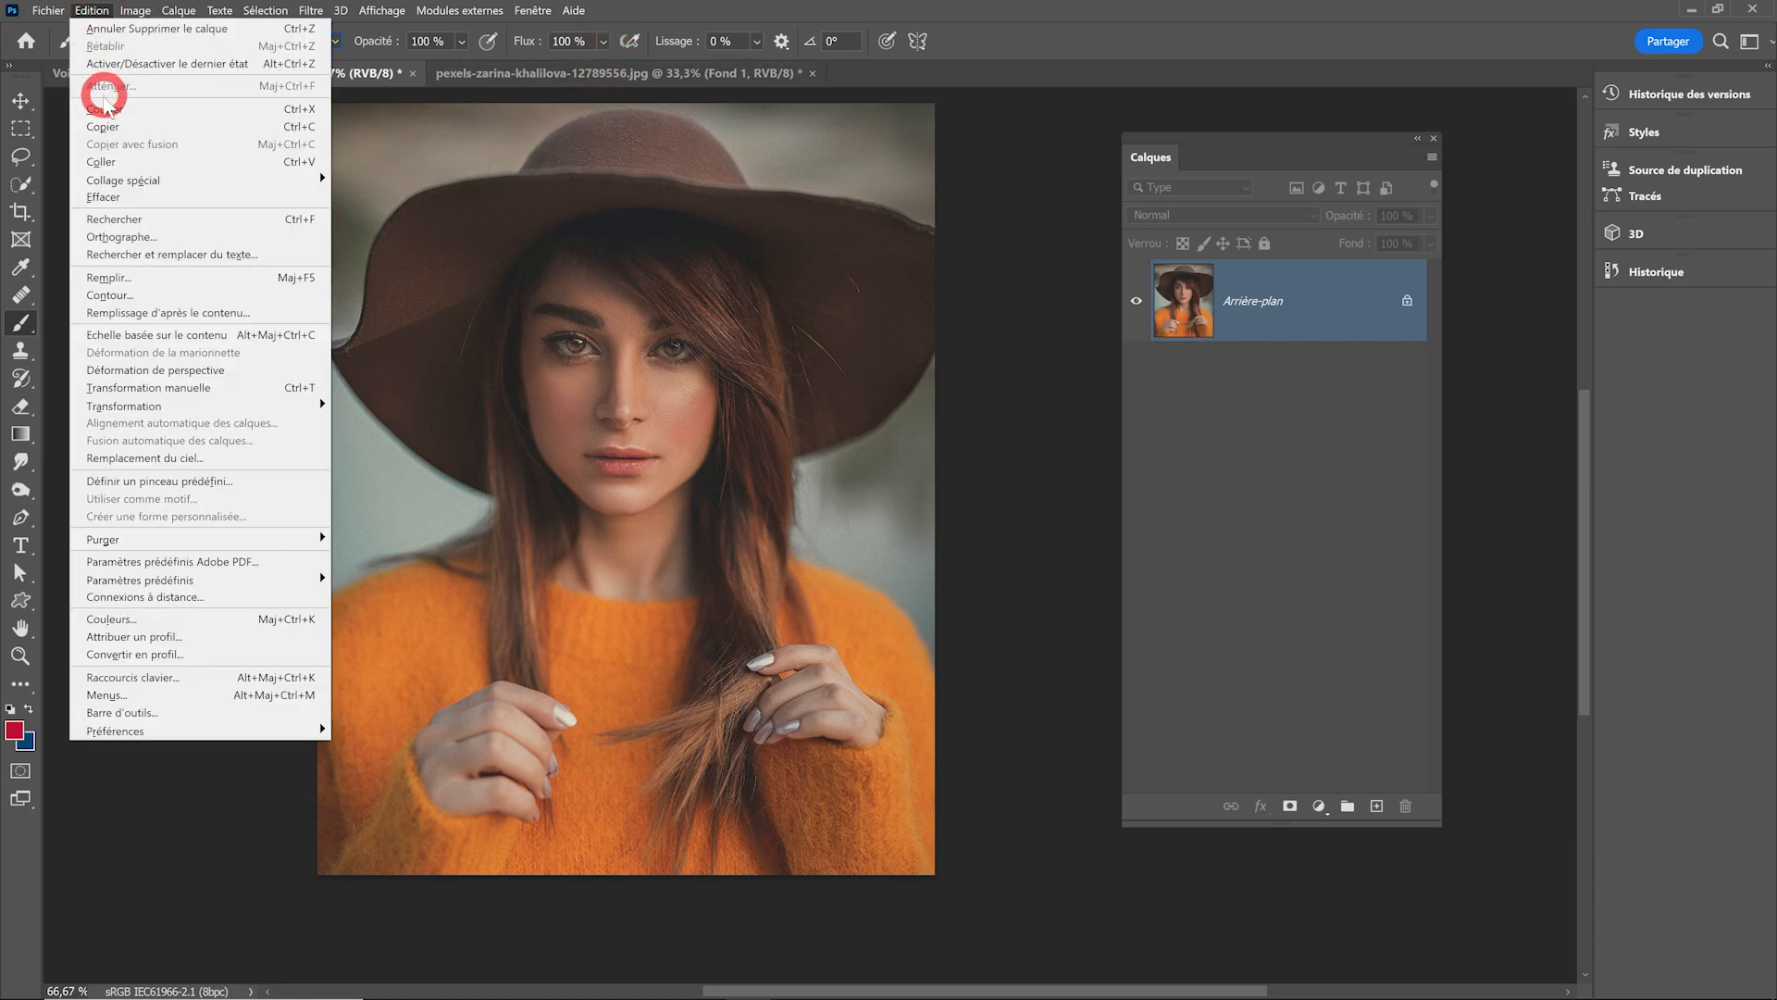
click(626, 42)
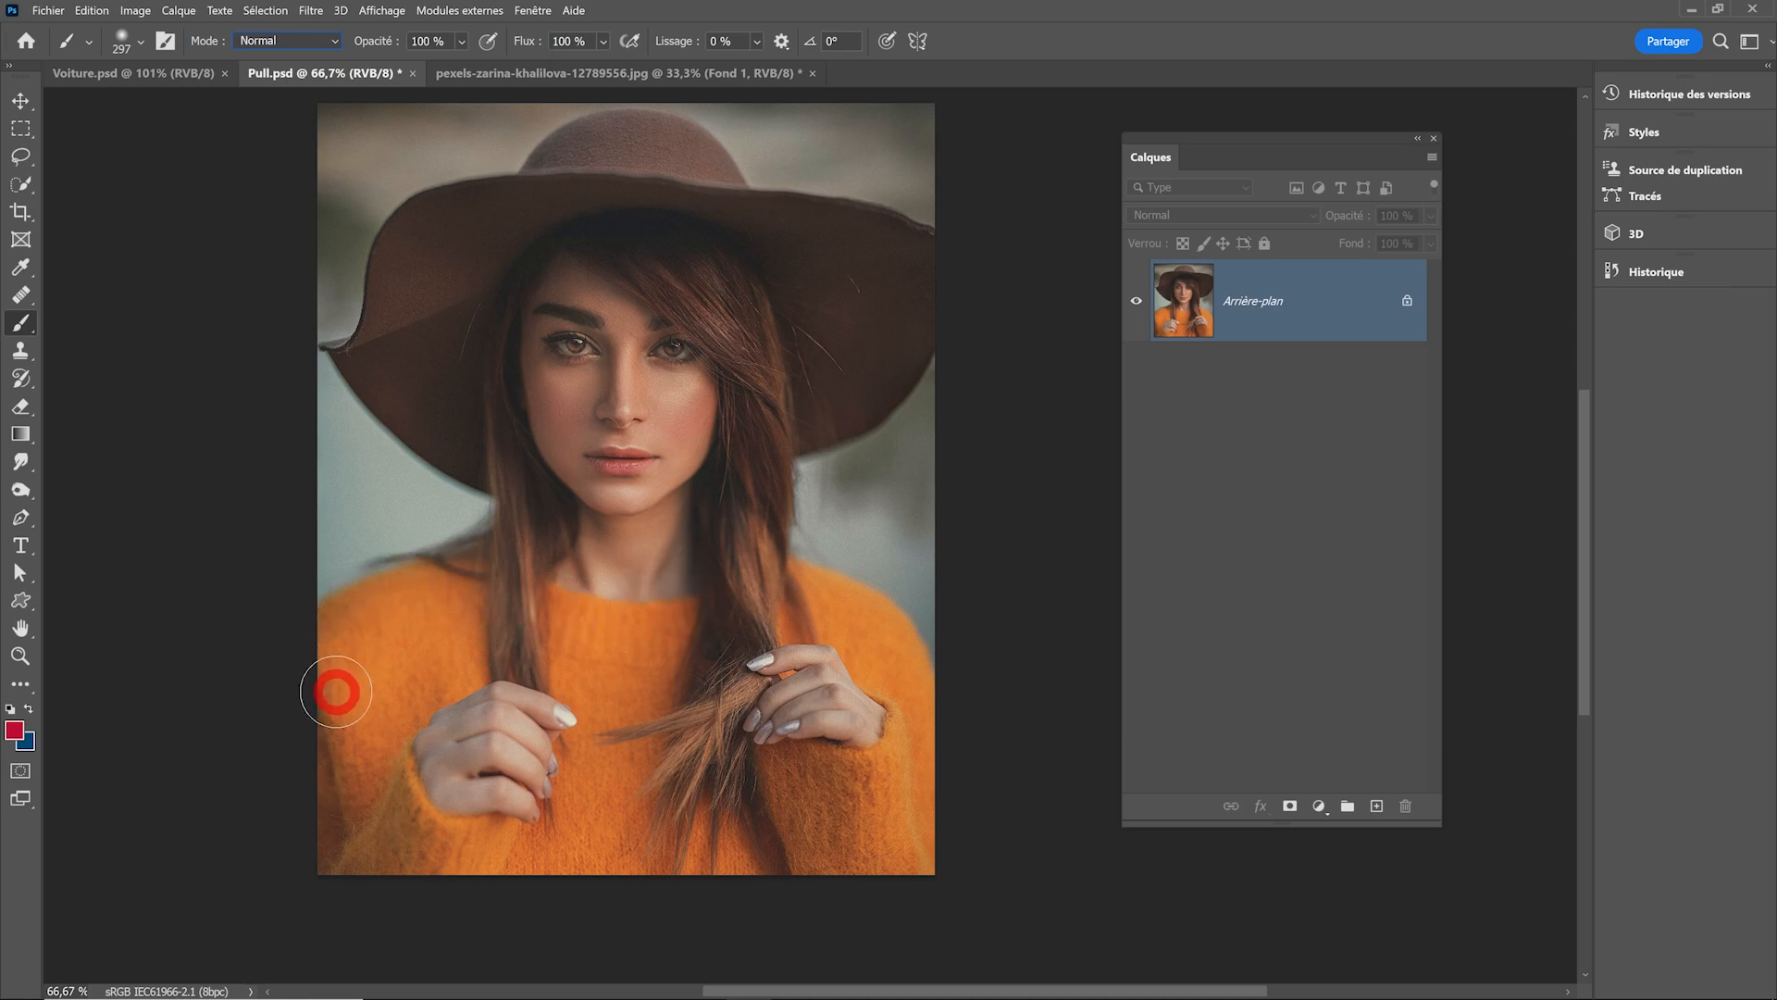
Add a solid colour fill layer for the sweater in pure red (ff0000) and set its blending mode to Teinte.
click(1319, 806)
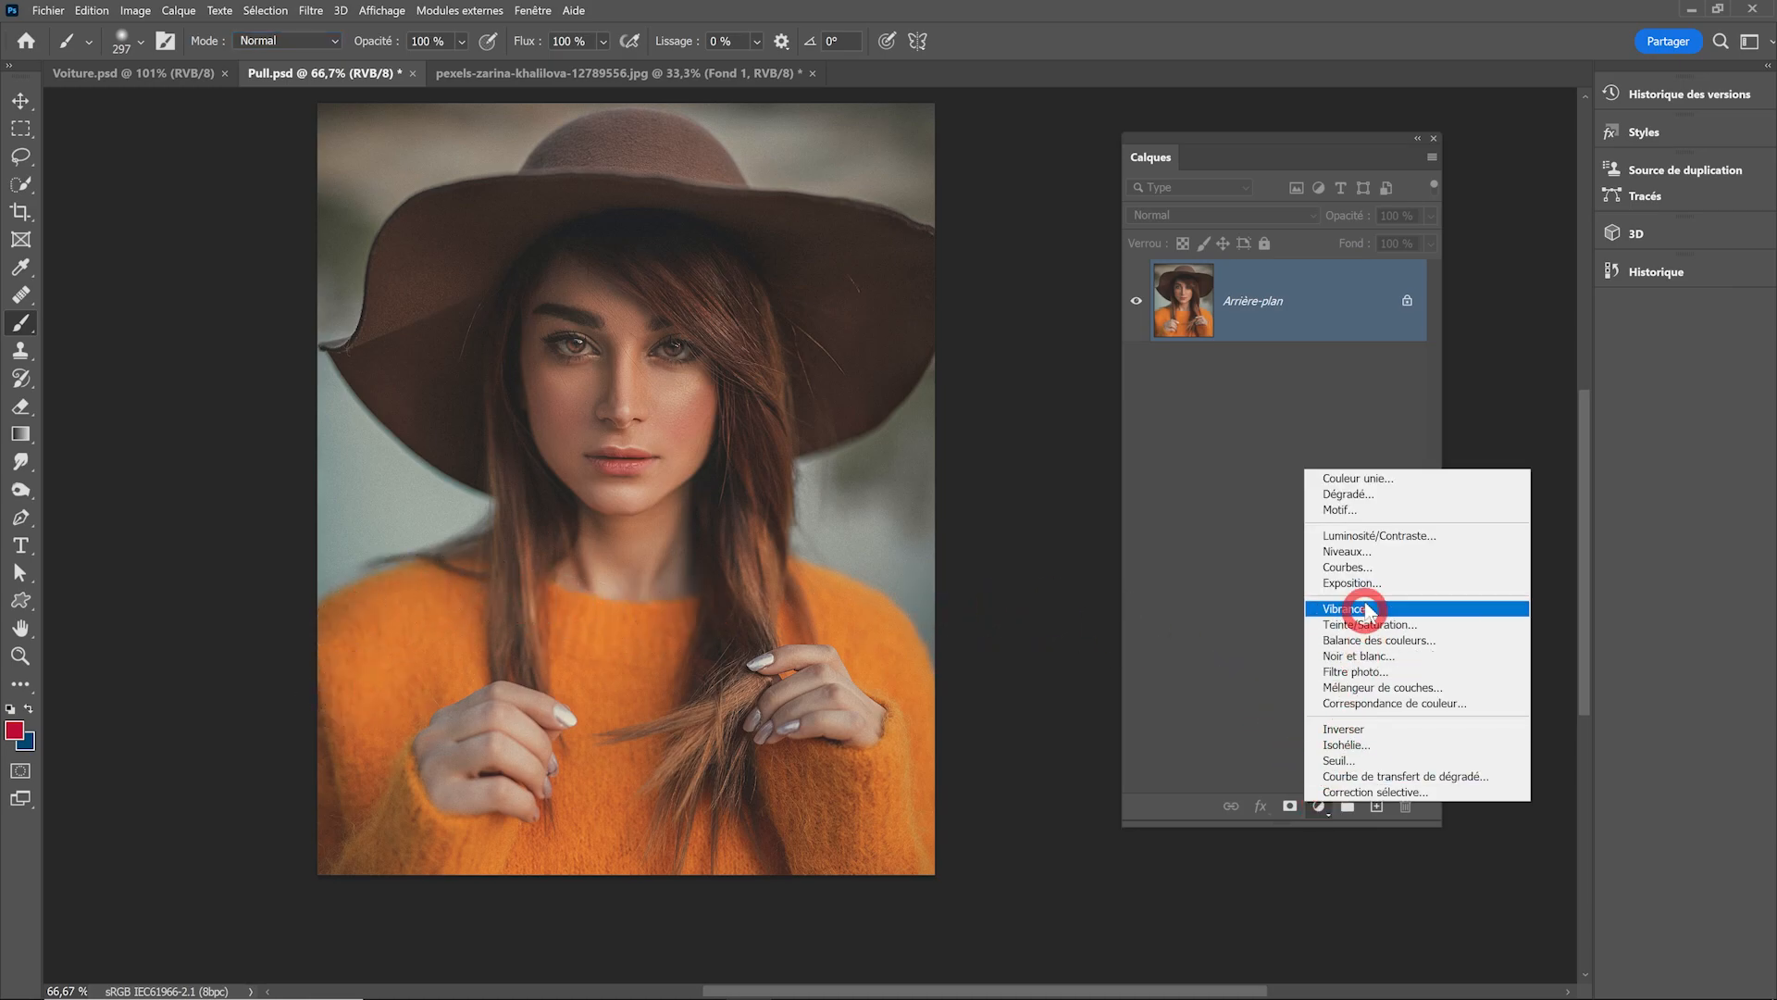
click(1375, 479)
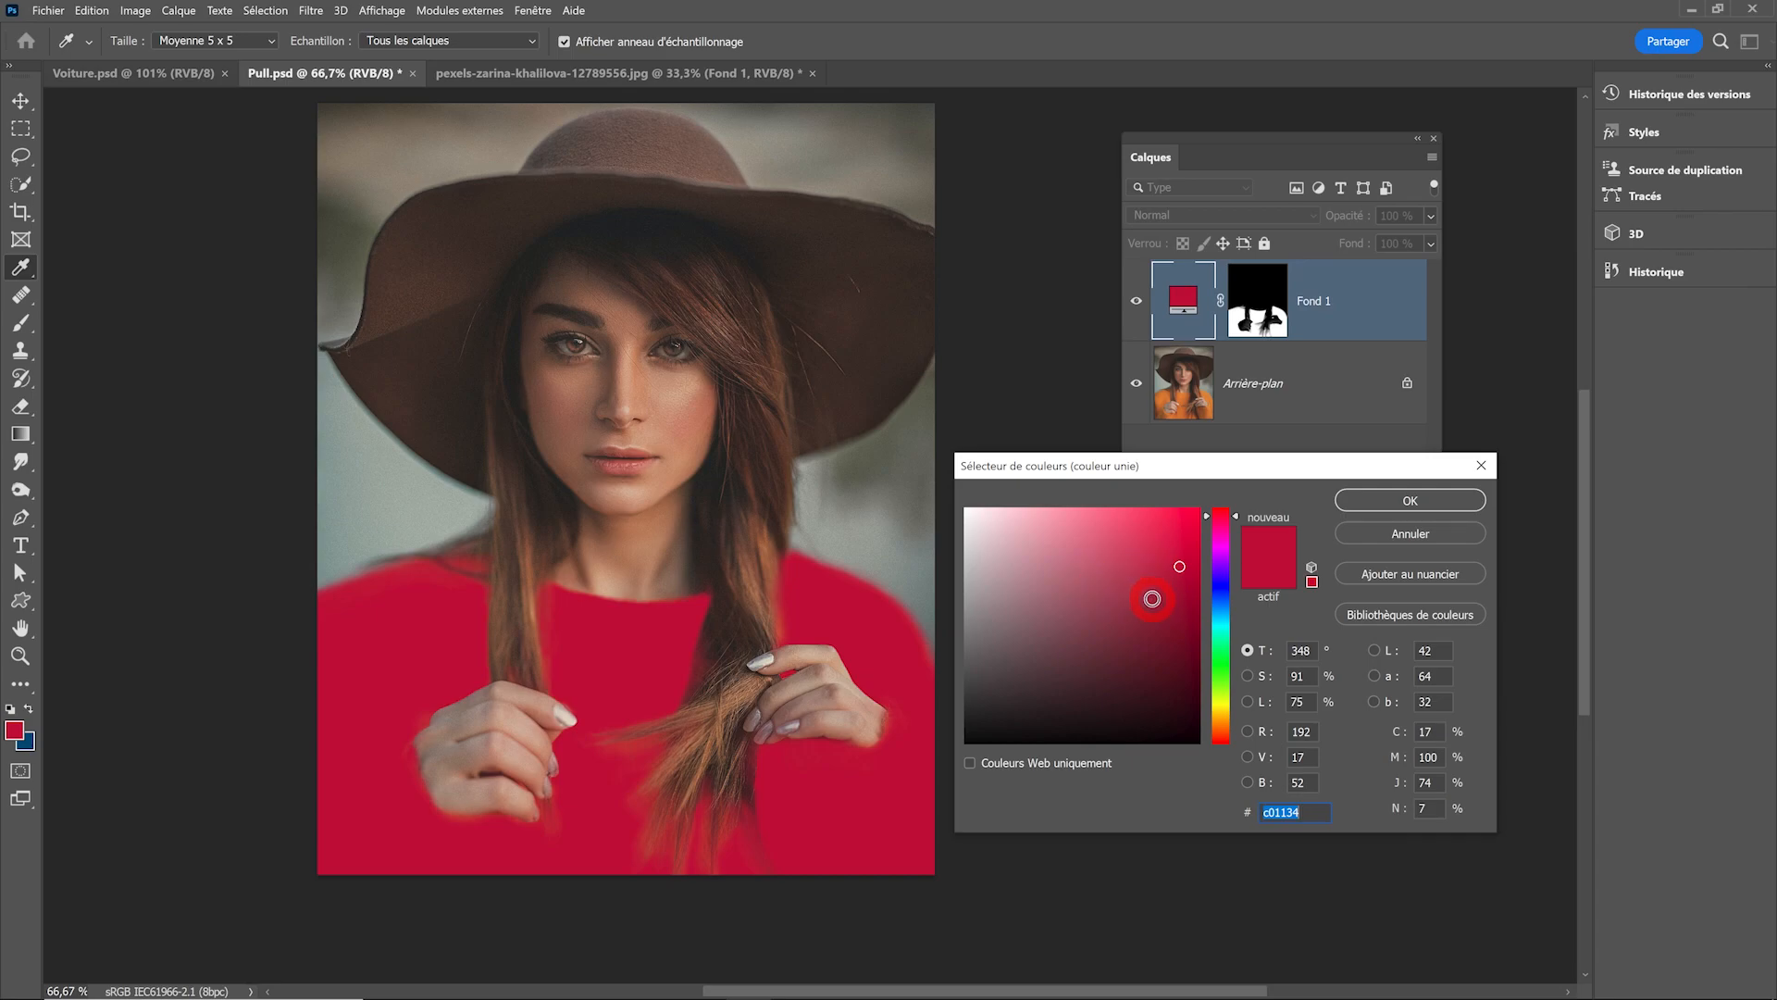
click(1222, 509)
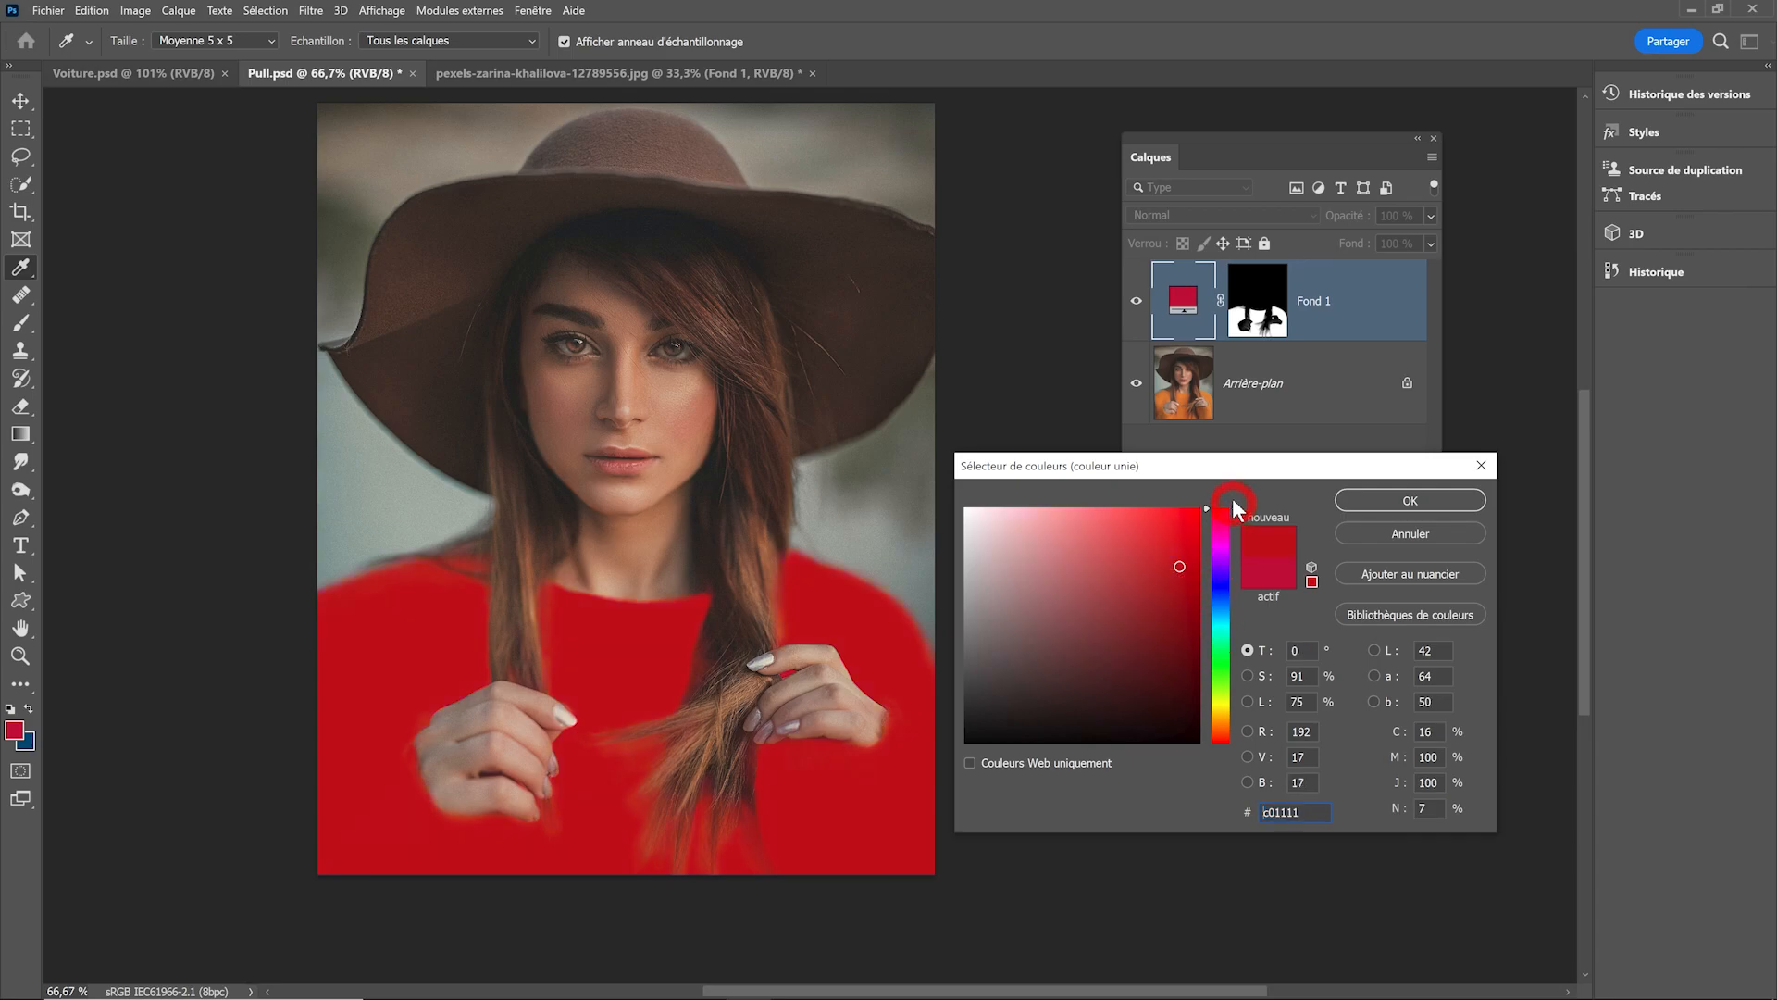
mouse_move(1180, 566)
mouse_down()
mouse_move(1194, 500)
mouse_move(1224, 474)
mouse_up()
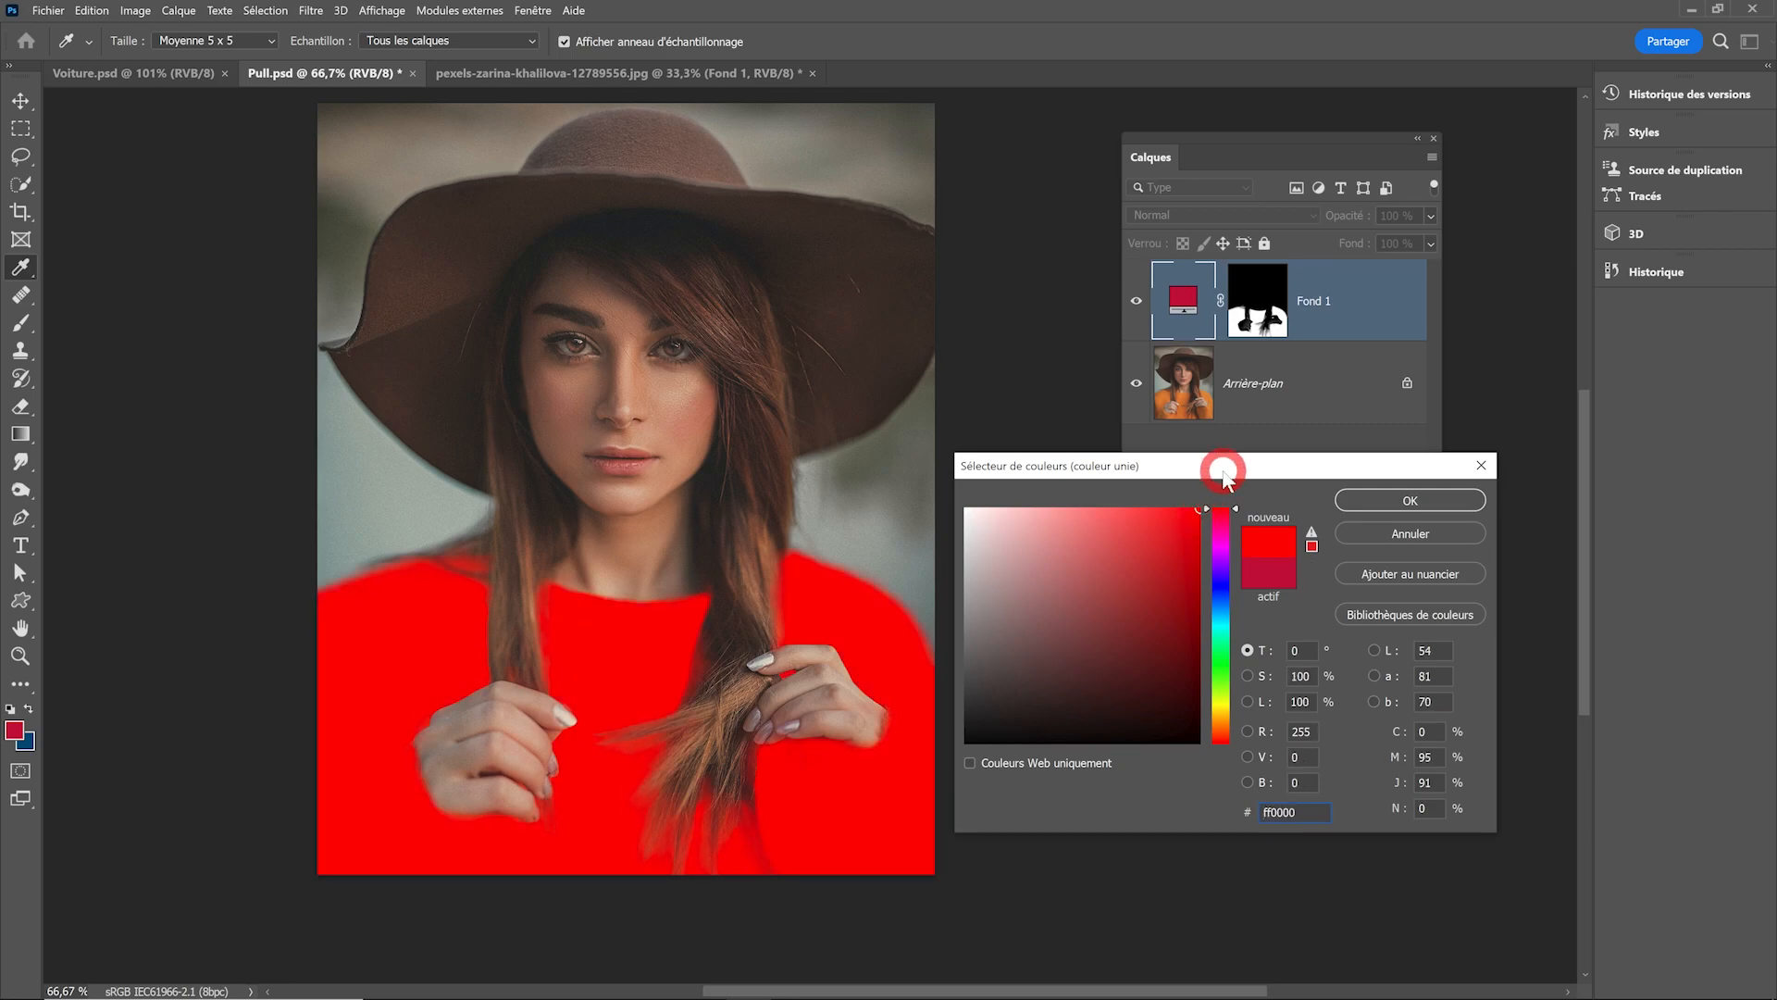
click(1379, 501)
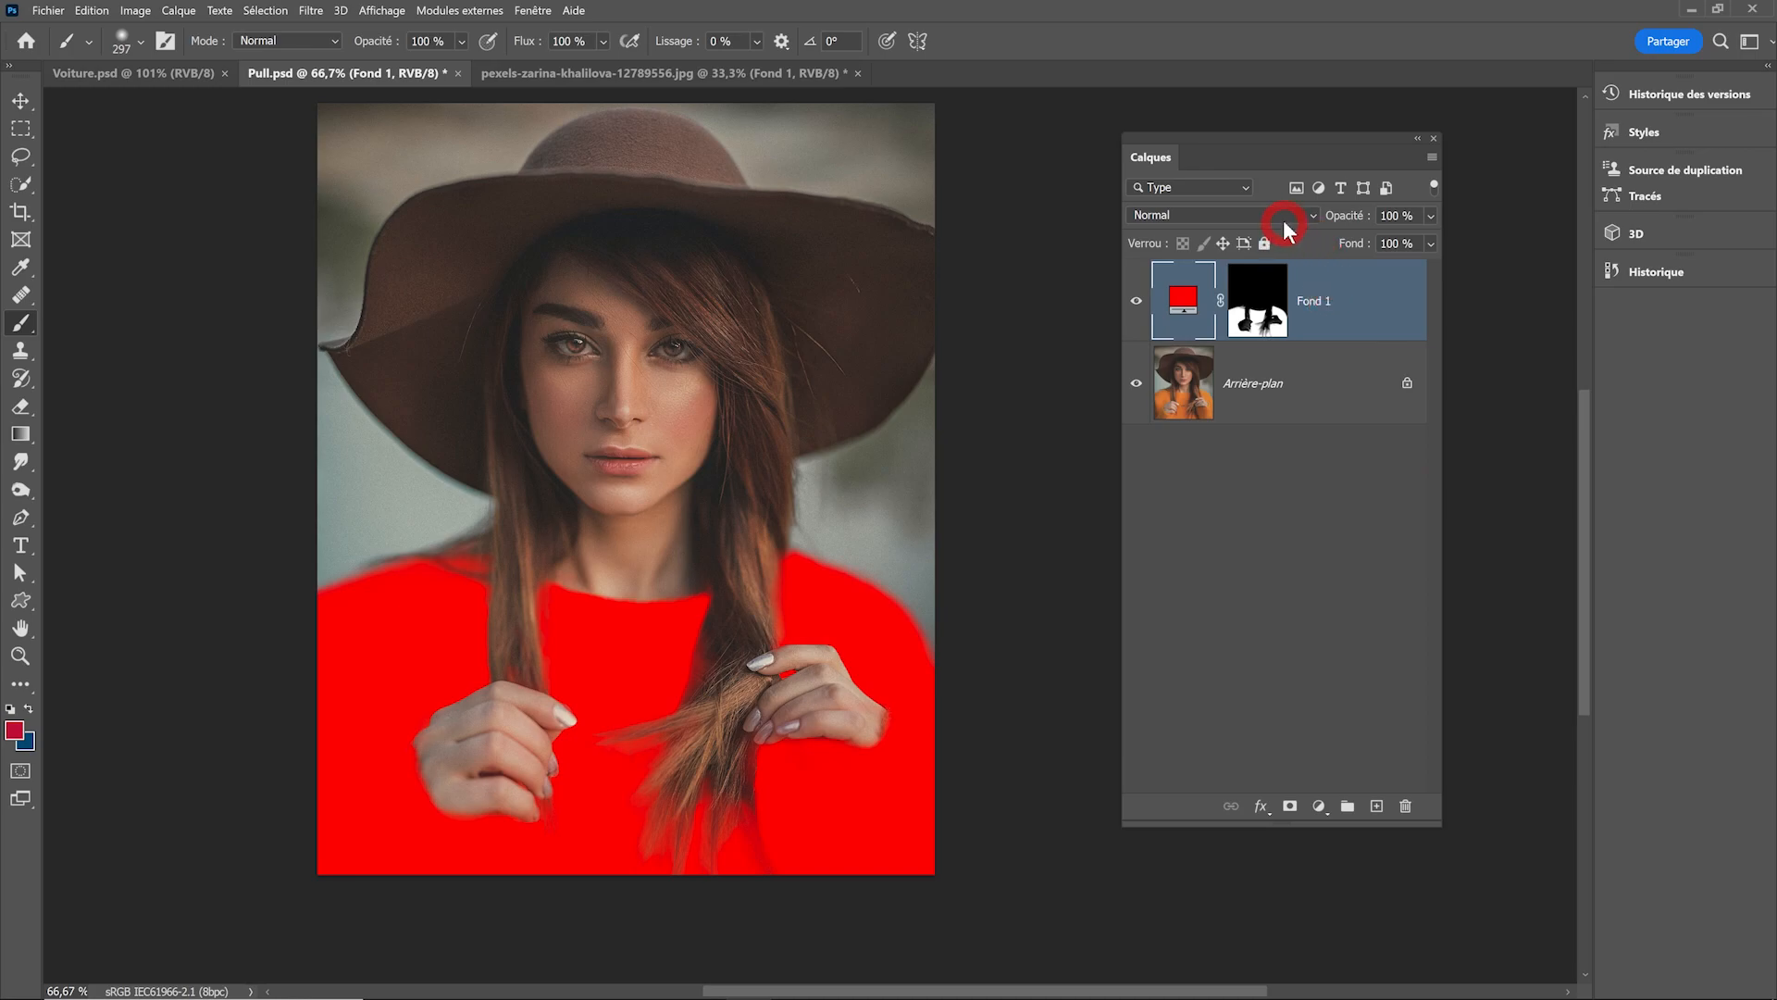
click(1222, 219)
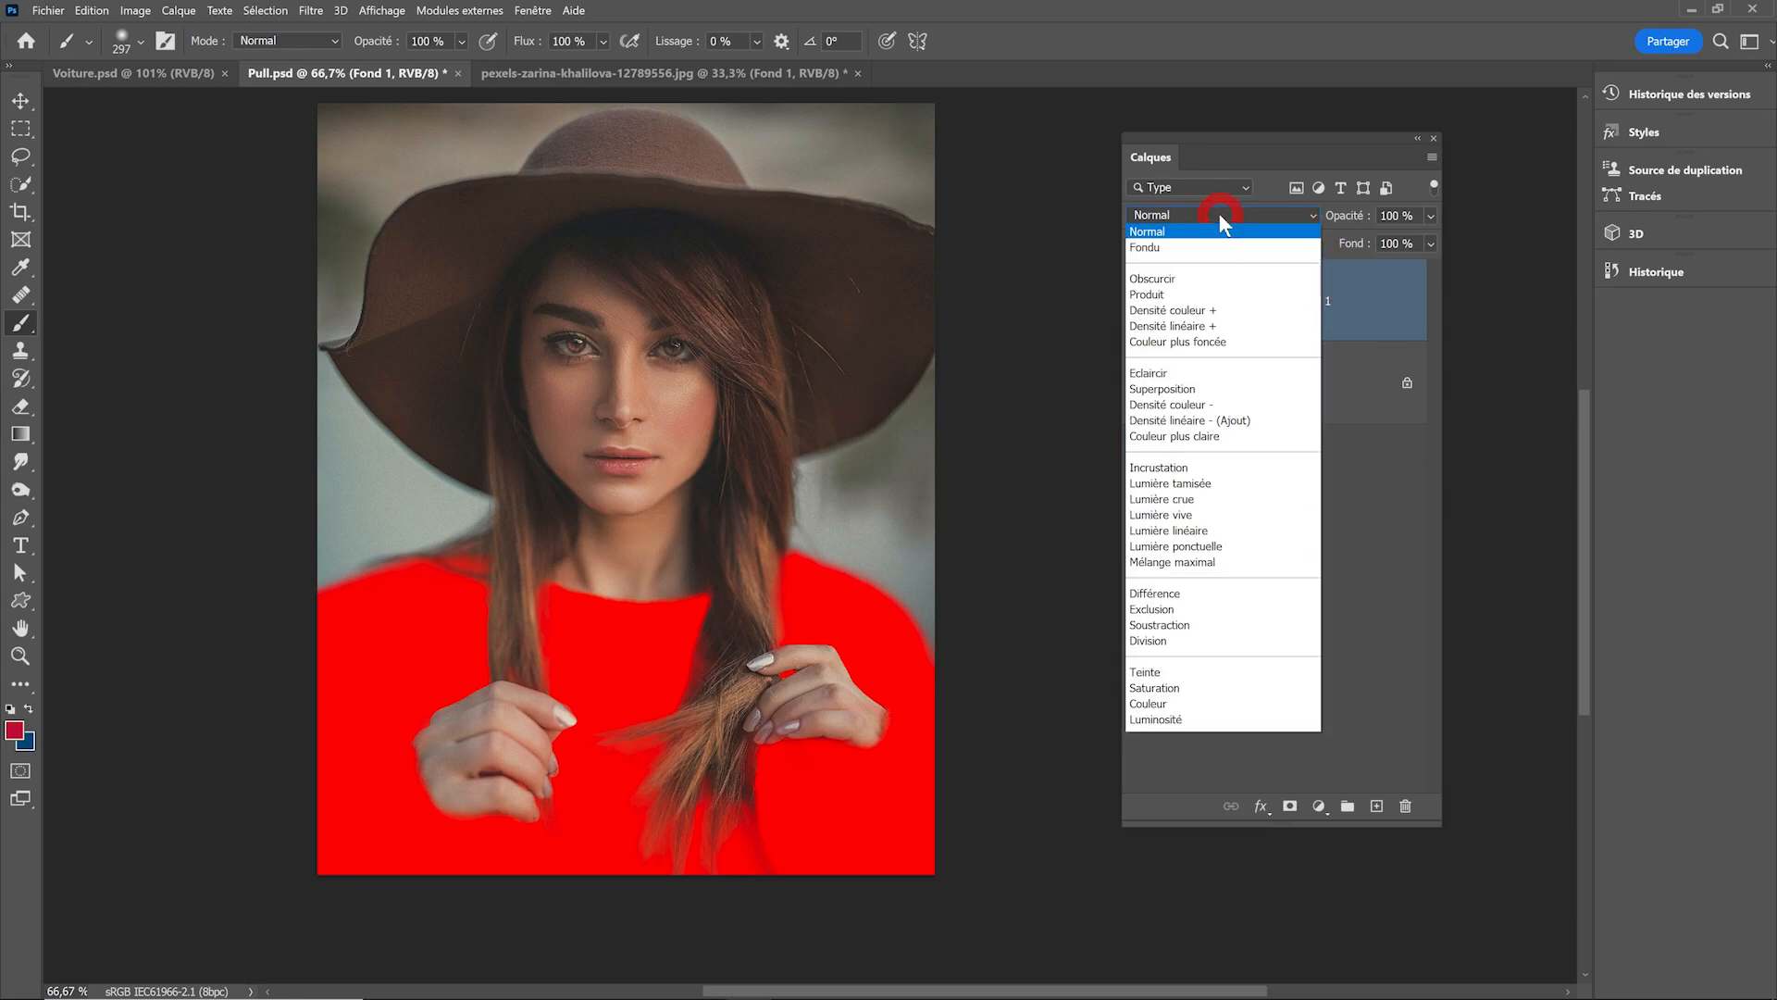
click(1194, 673)
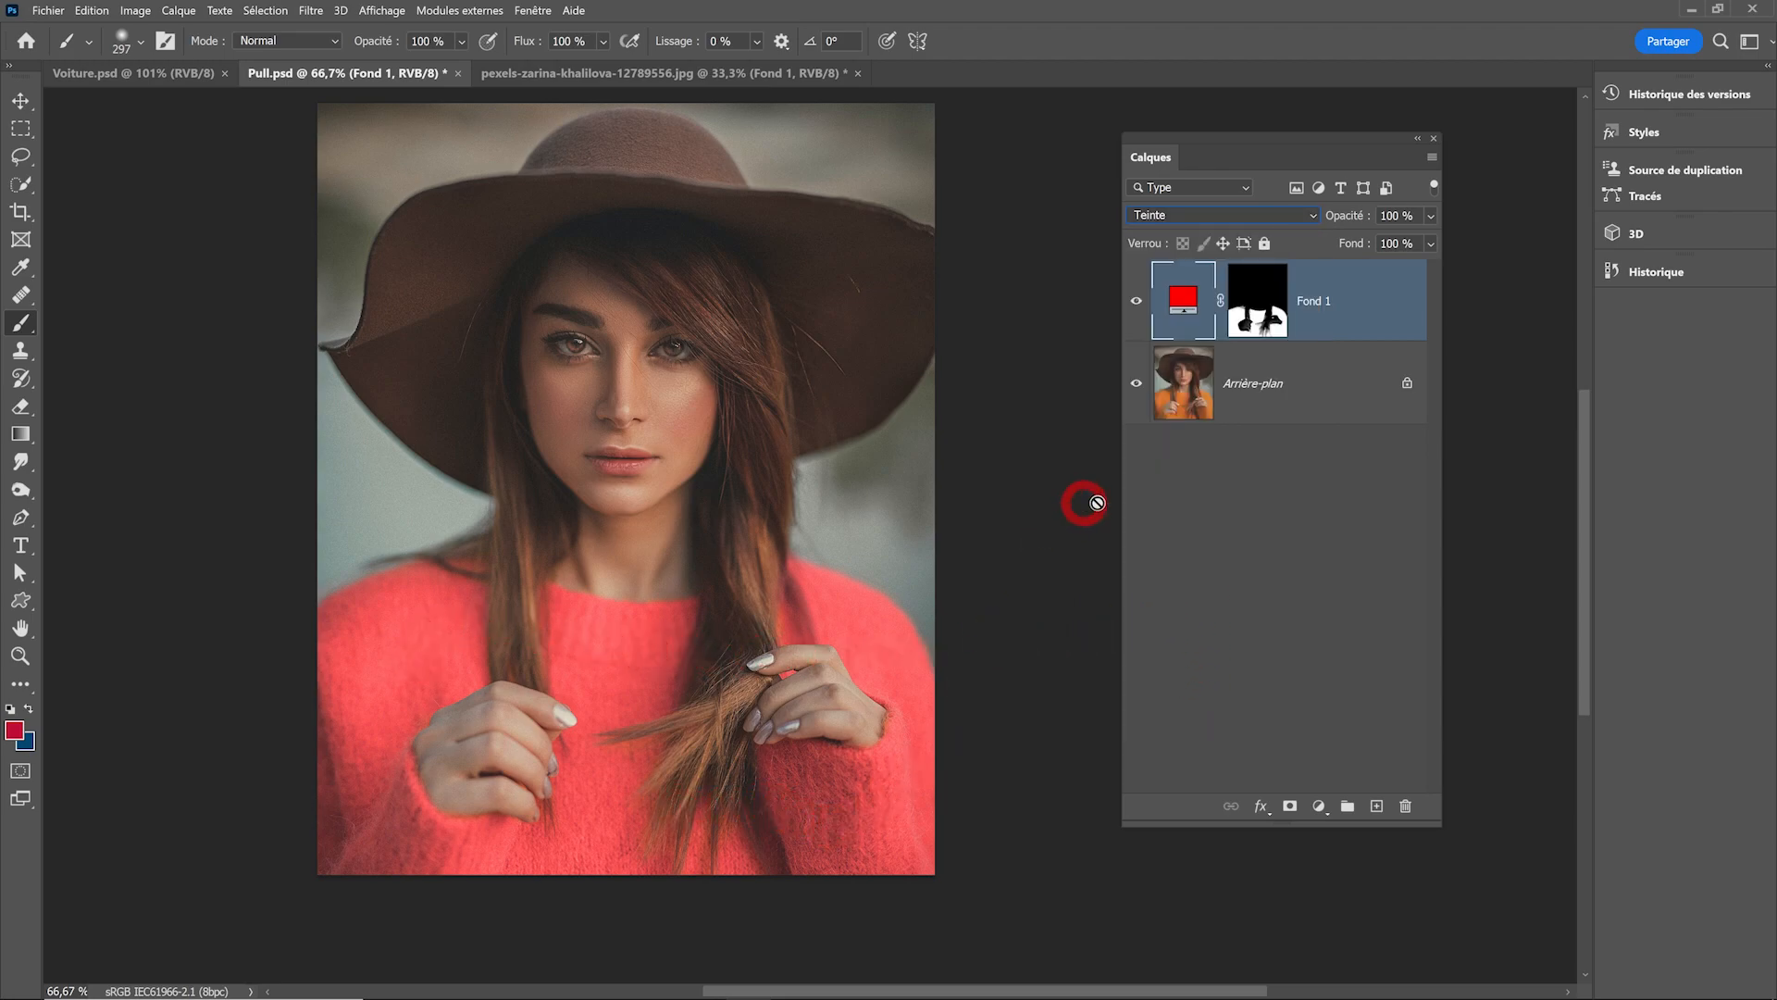
Review the Fond 1 fill colour and compare the sweater with the fill layer hidden and shown.
double_click(1194, 294)
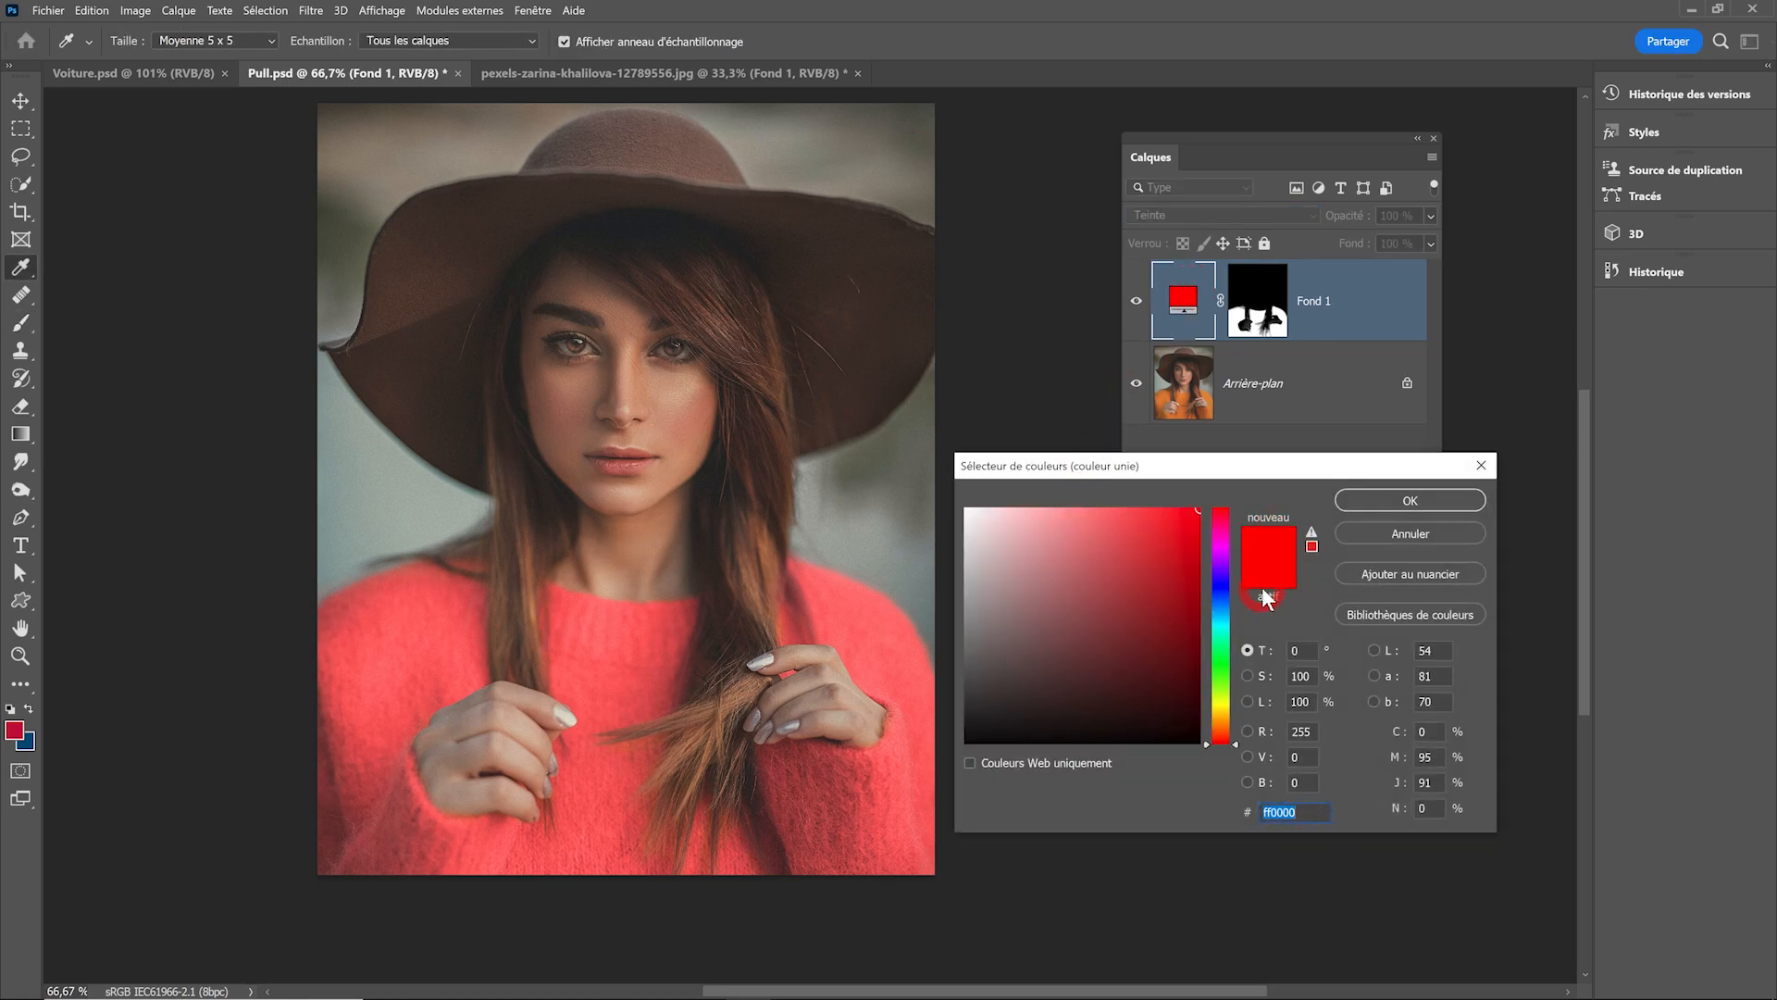
drag(1249, 574, 613, 756)
drag(618, 750, 619, 750)
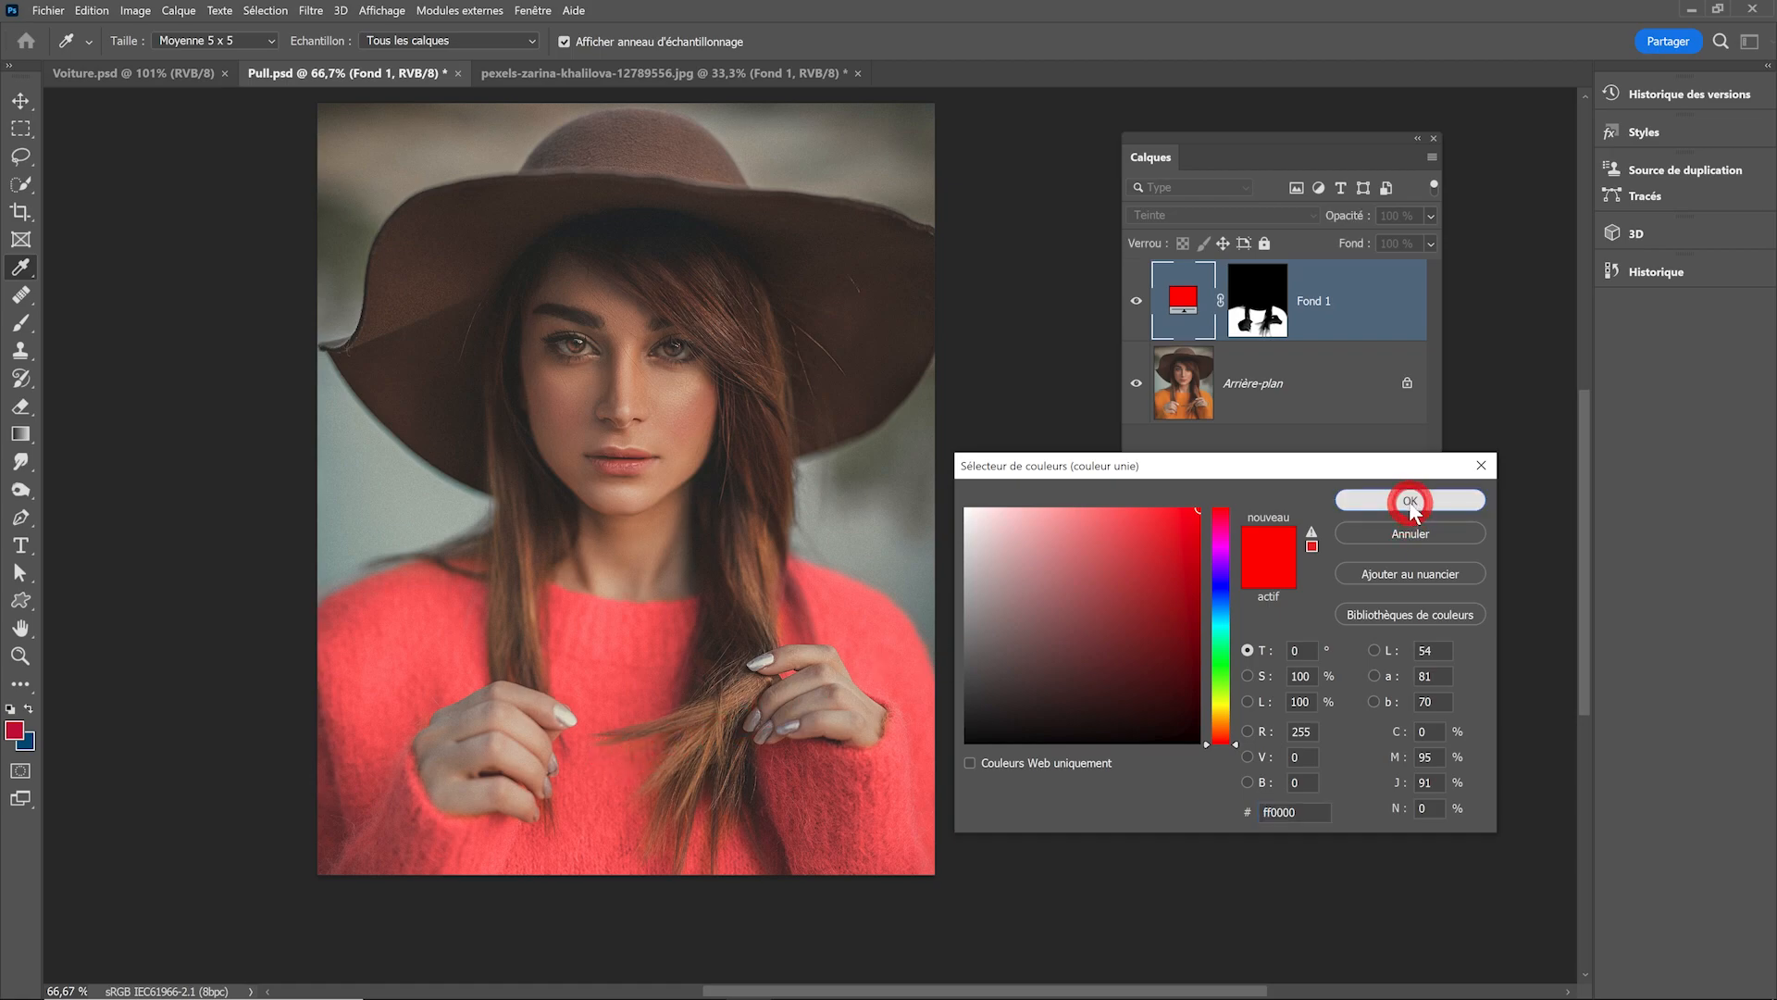
click(1404, 500)
click(1140, 299)
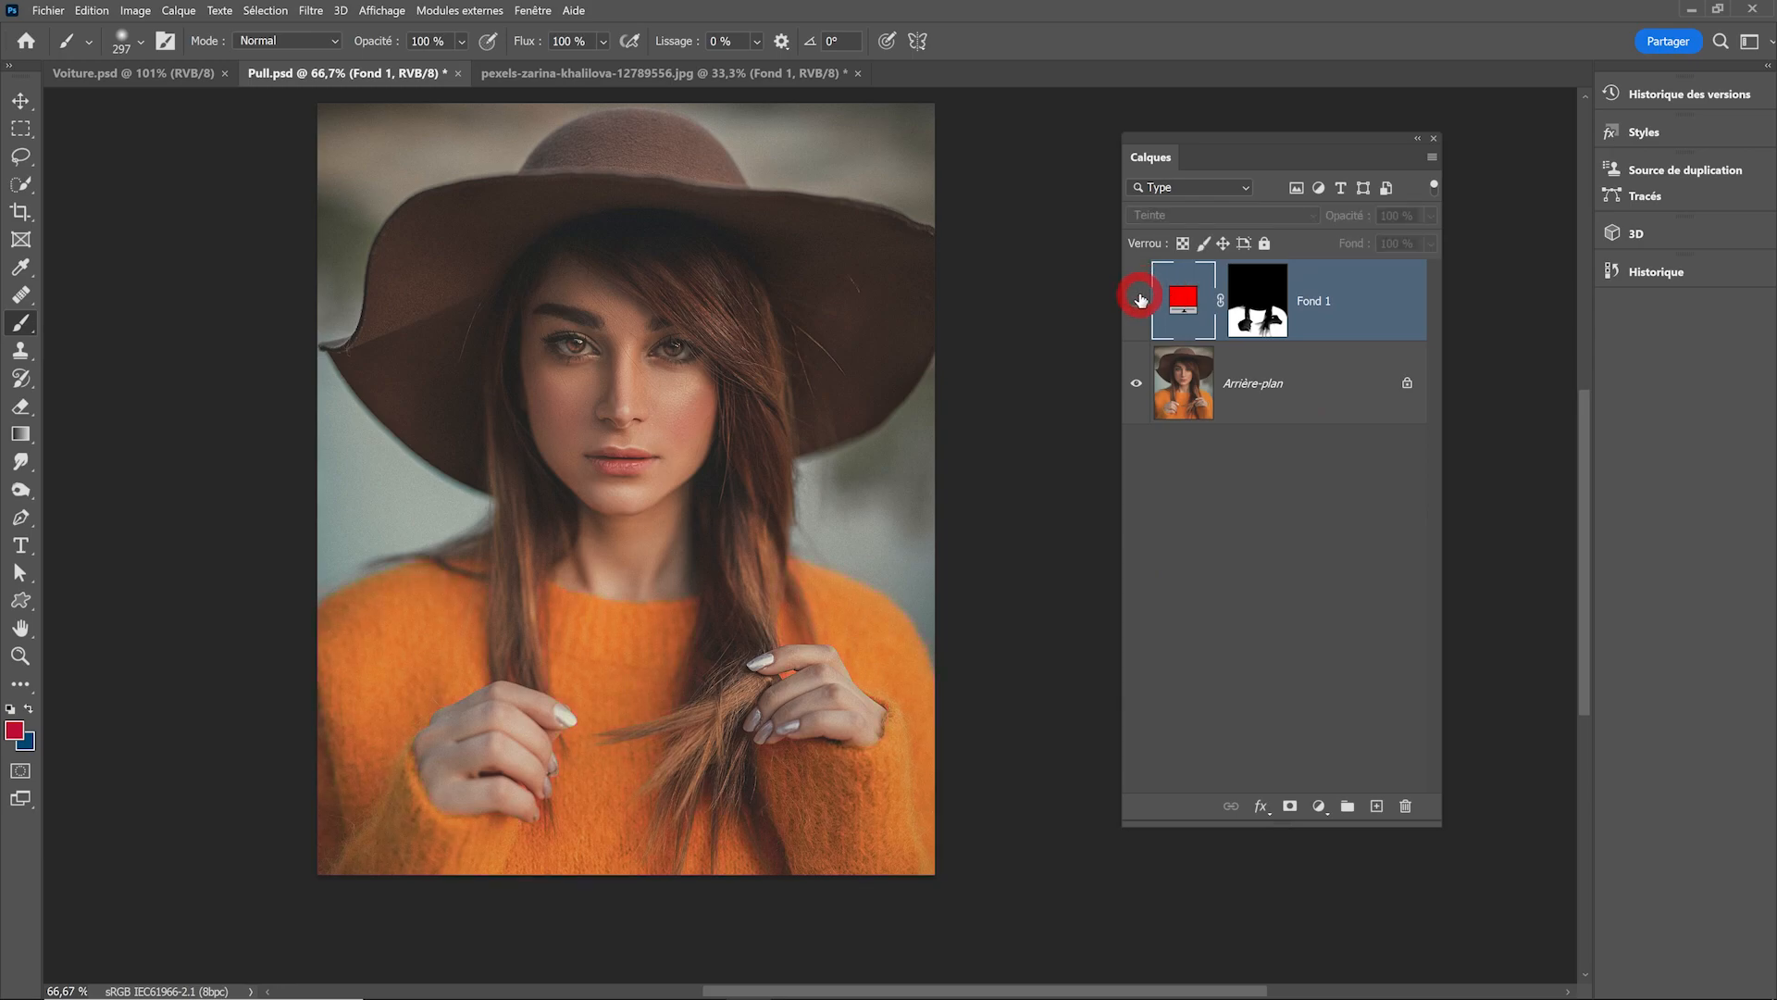
click(1135, 299)
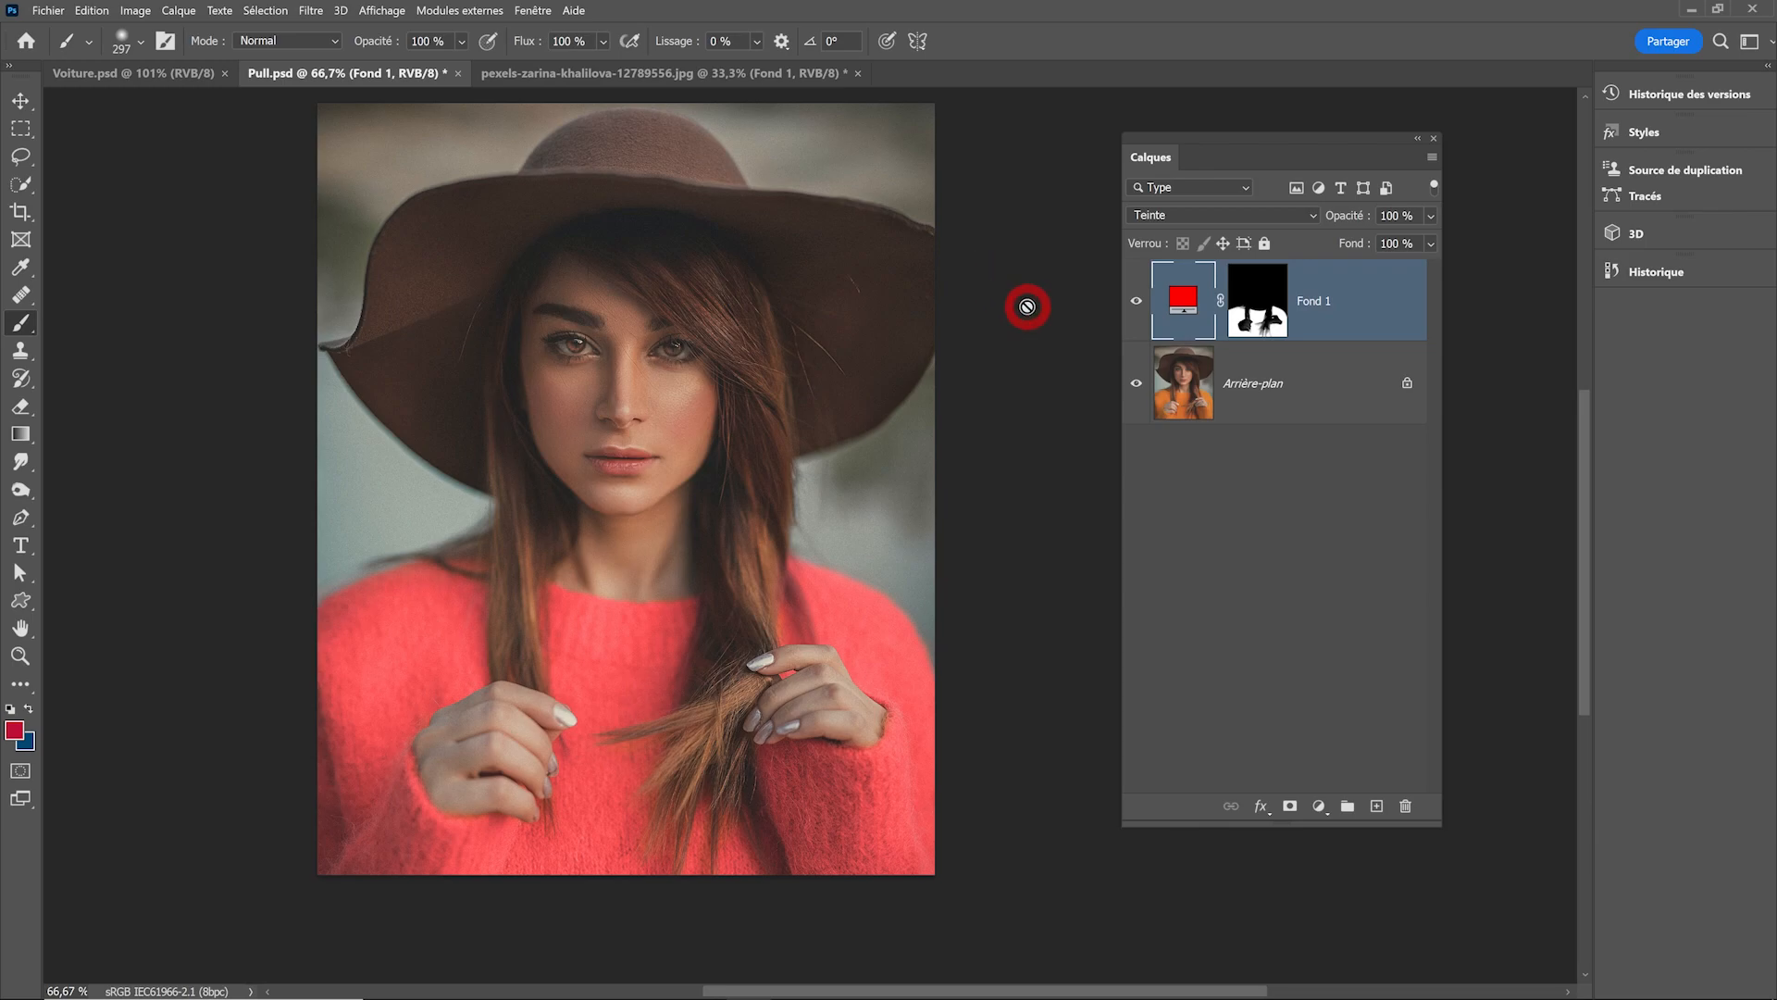
Reduce the saturation of the Fond 1 fill colour, trying neutral grey (8a8a8a) and settling on muted red (c98080).
double_click(1183, 299)
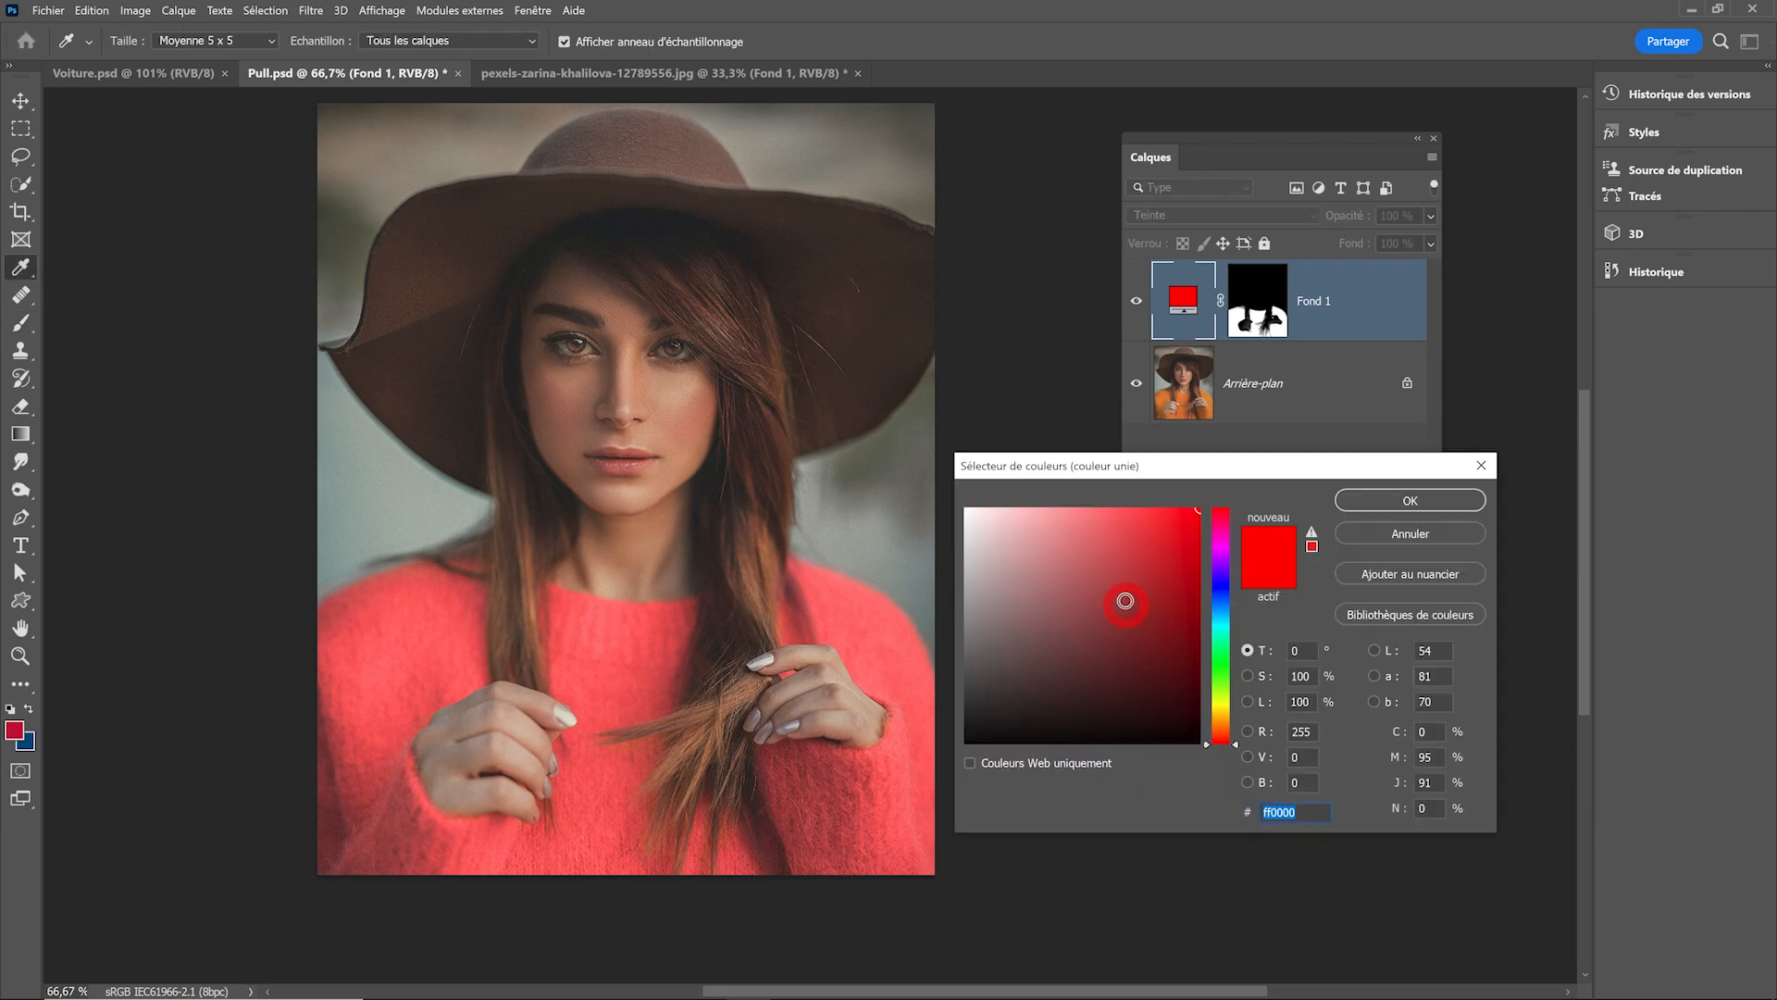
click(1196, 513)
mouse_move(1196, 513)
mouse_down()
mouse_move(1107, 575)
mouse_move(1114, 606)
mouse_move(1059, 557)
mouse_move(1061, 629)
mouse_move(1051, 559)
mouse_move(1028, 574)
mouse_move(1075, 601)
mouse_move(1055, 587)
mouse_move(1130, 596)
mouse_move(1107, 559)
mouse_move(1066, 622)
mouse_move(963, 615)
mouse_up()
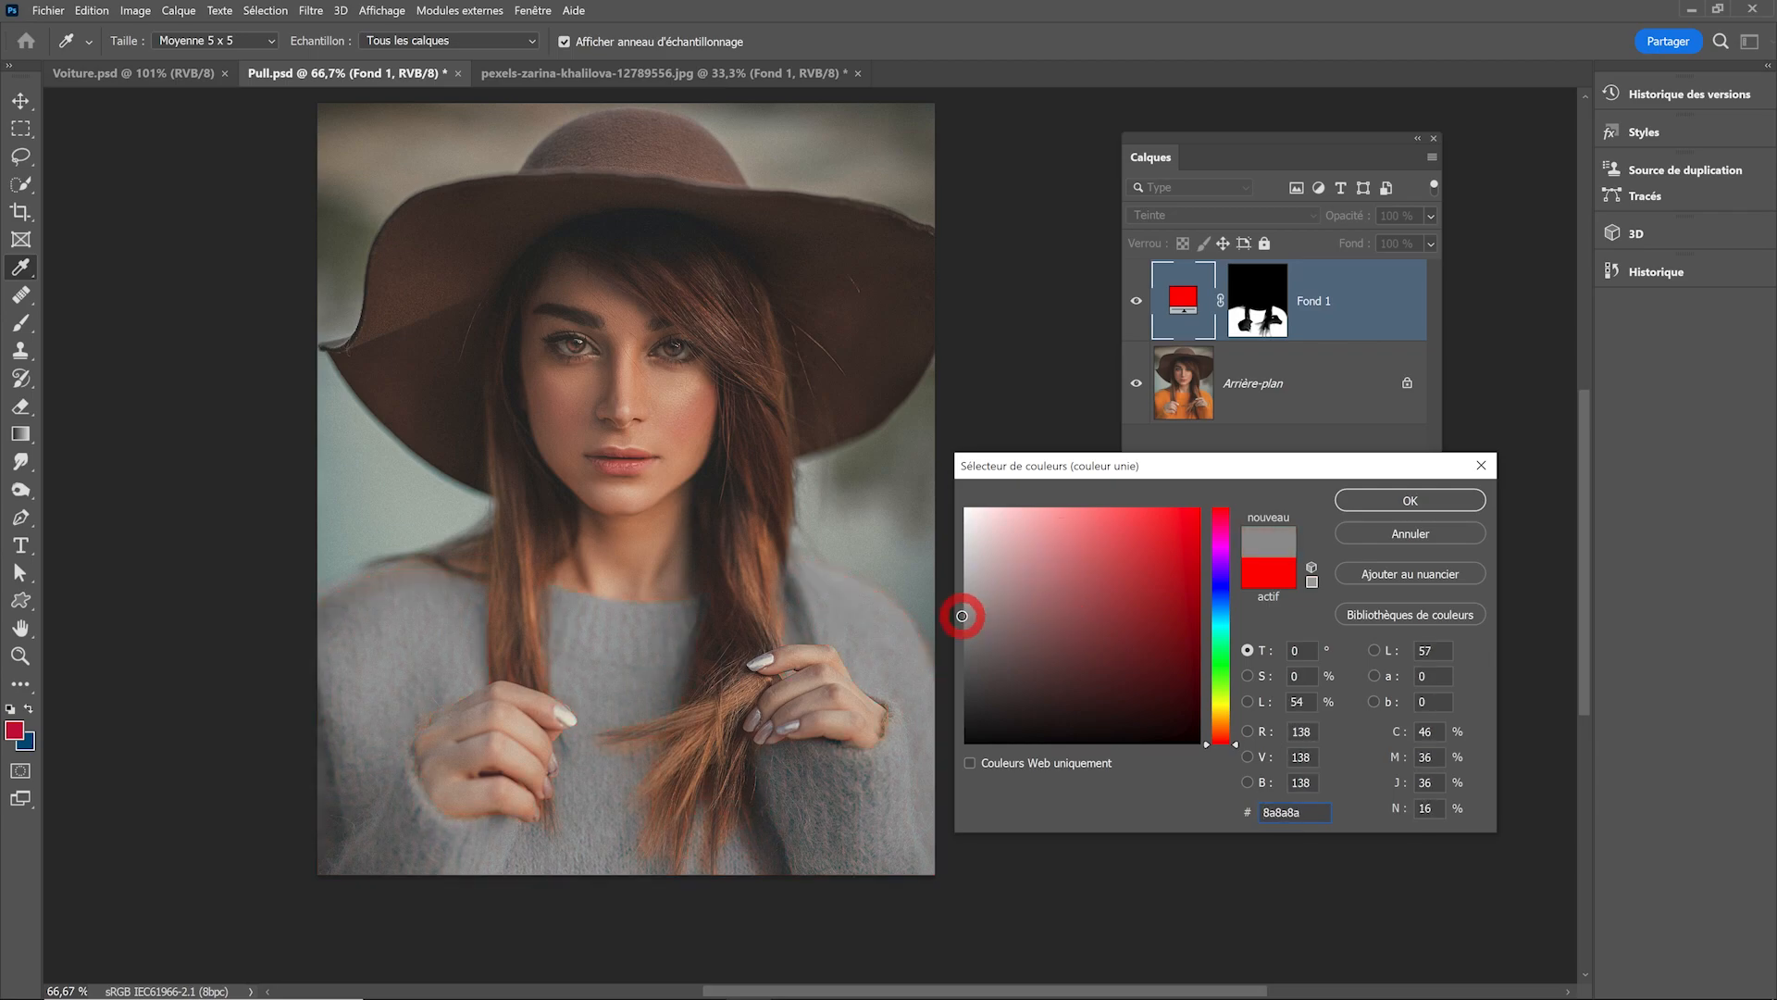
mouse_move(963, 615)
mouse_down()
mouse_move(955, 750)
mouse_move(1099, 746)
mouse_move(936, 508)
mouse_move(974, 511)
mouse_move(1045, 602)
mouse_move(1123, 547)
mouse_move(1070, 590)
mouse_move(1051, 558)
mouse_up()
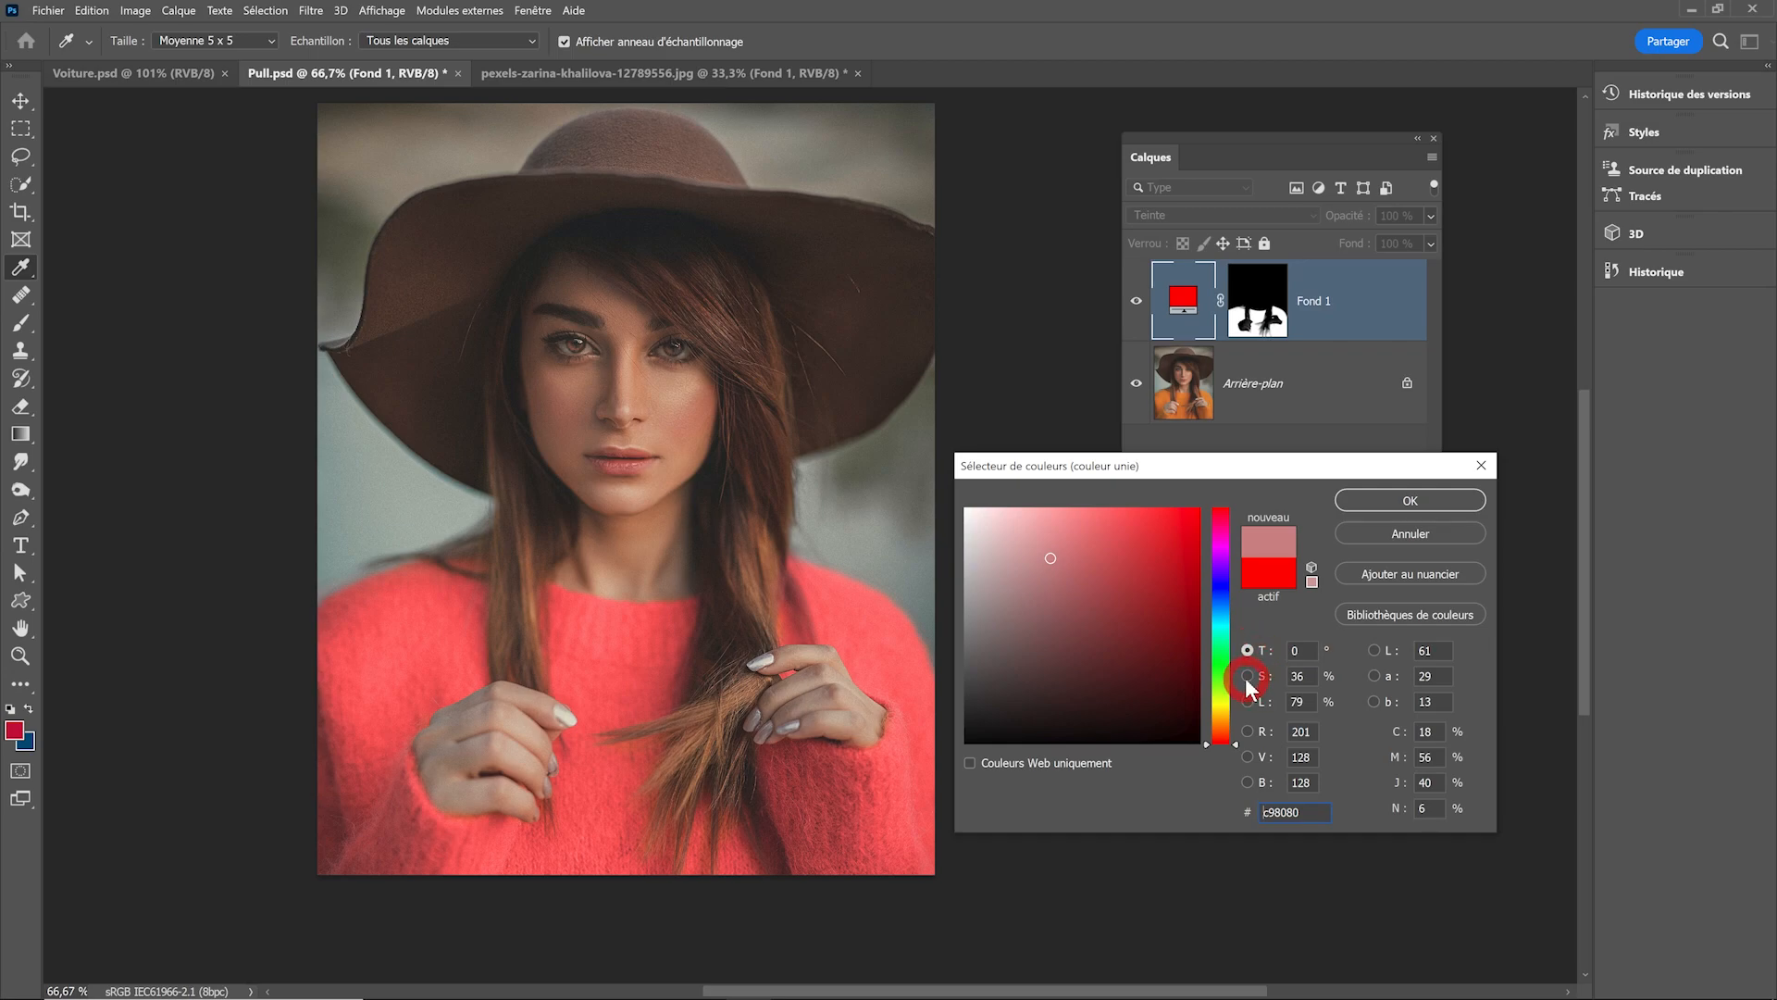
Shift the Fond 1 fill colour's hue to 263° for a soft violet (9b80c9) and apply it.
click(1296, 650)
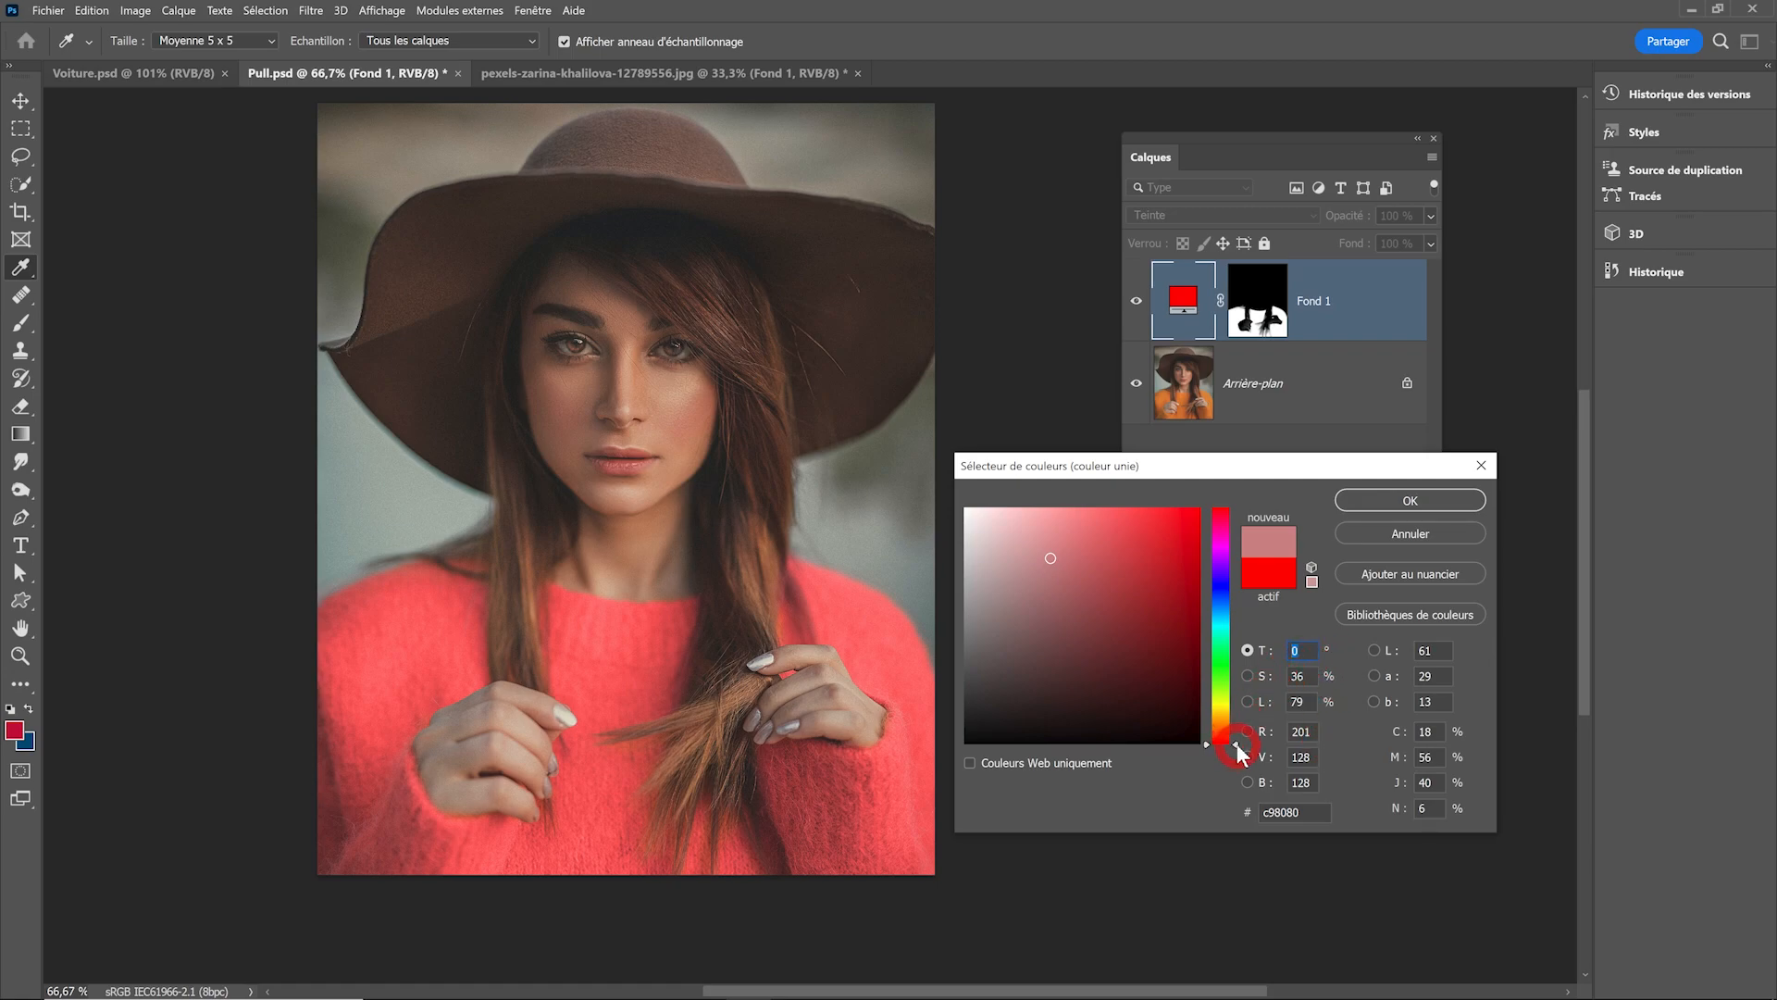
drag(1236, 751, 1231, 572)
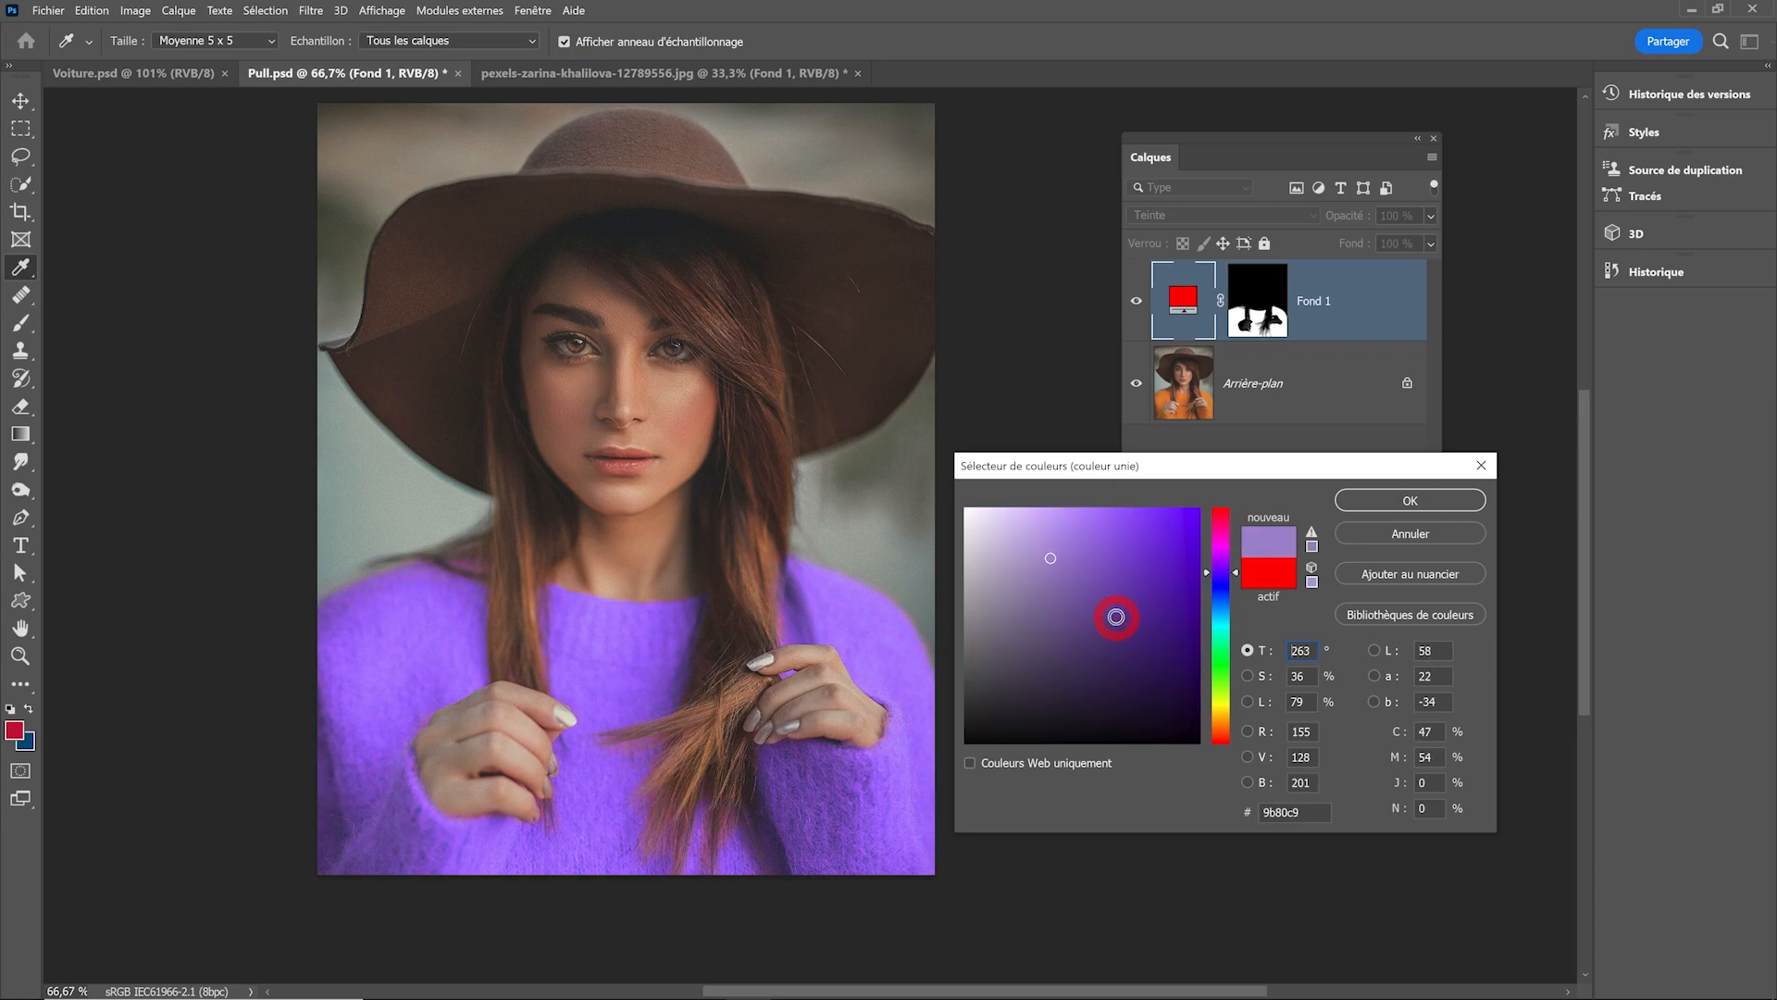
click(1360, 500)
key(b)
Add a Noir et blanc adjustment layer directly above the Arrière-plan layer, beneath the sweater's fill layer.
click(1316, 396)
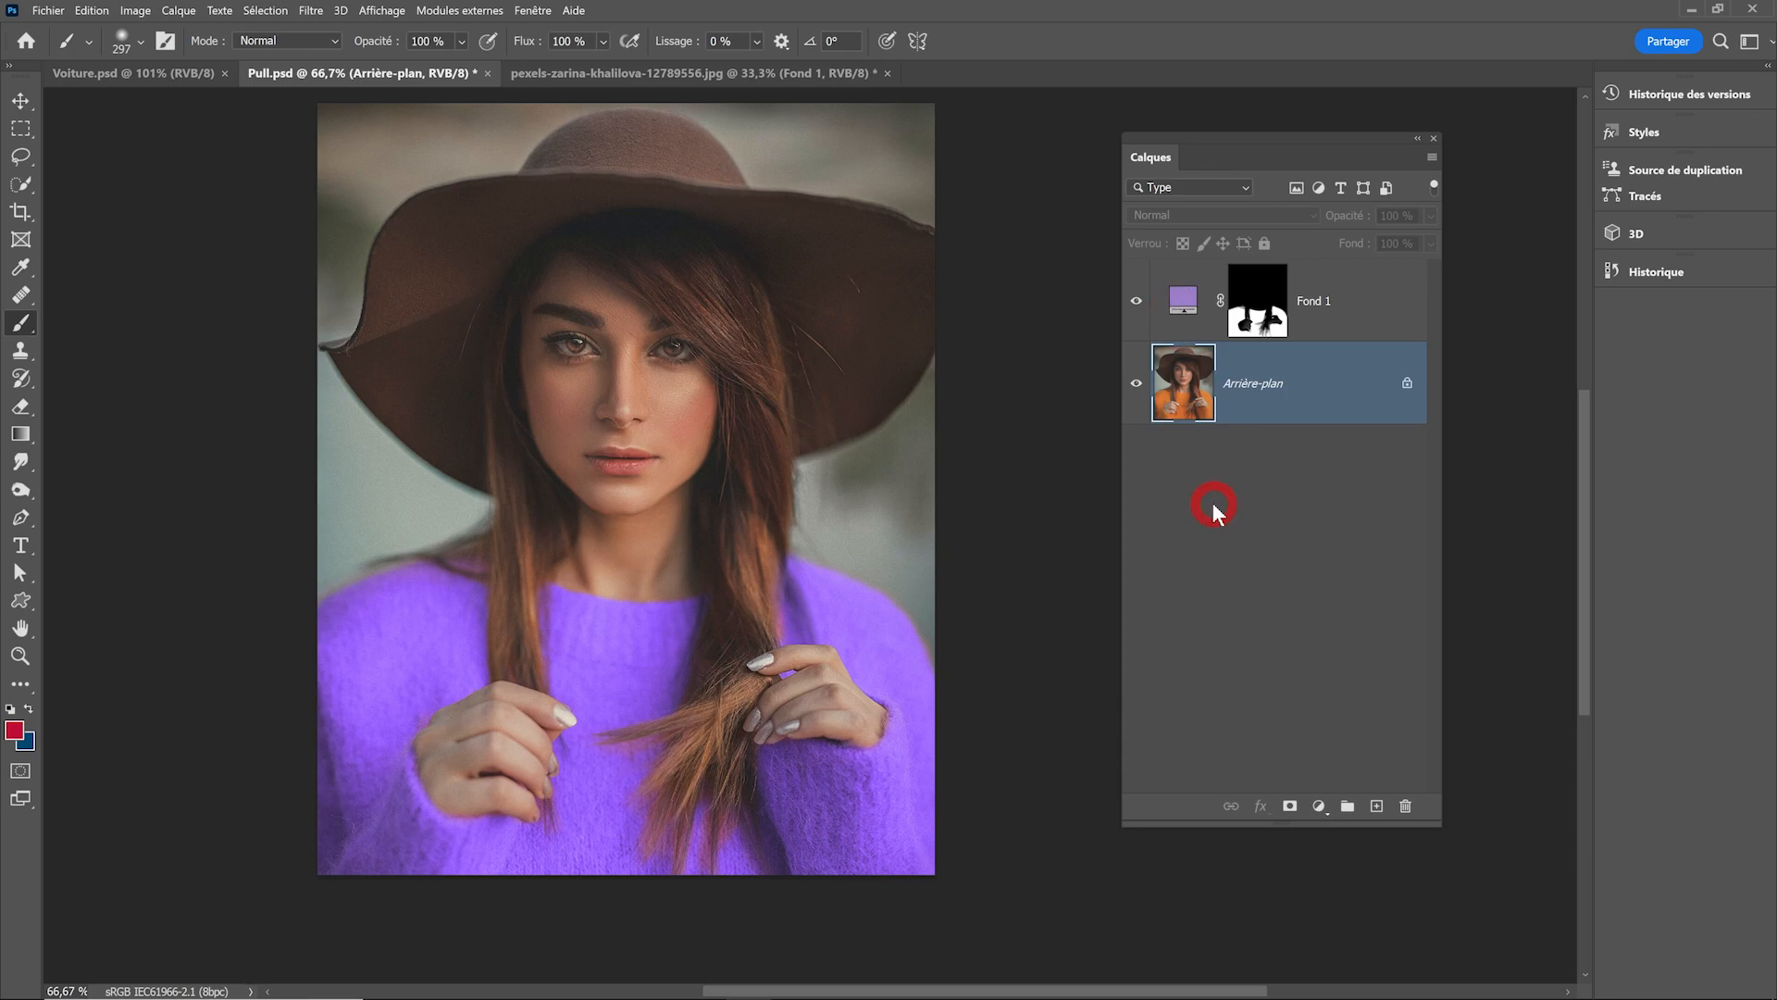
click(1319, 805)
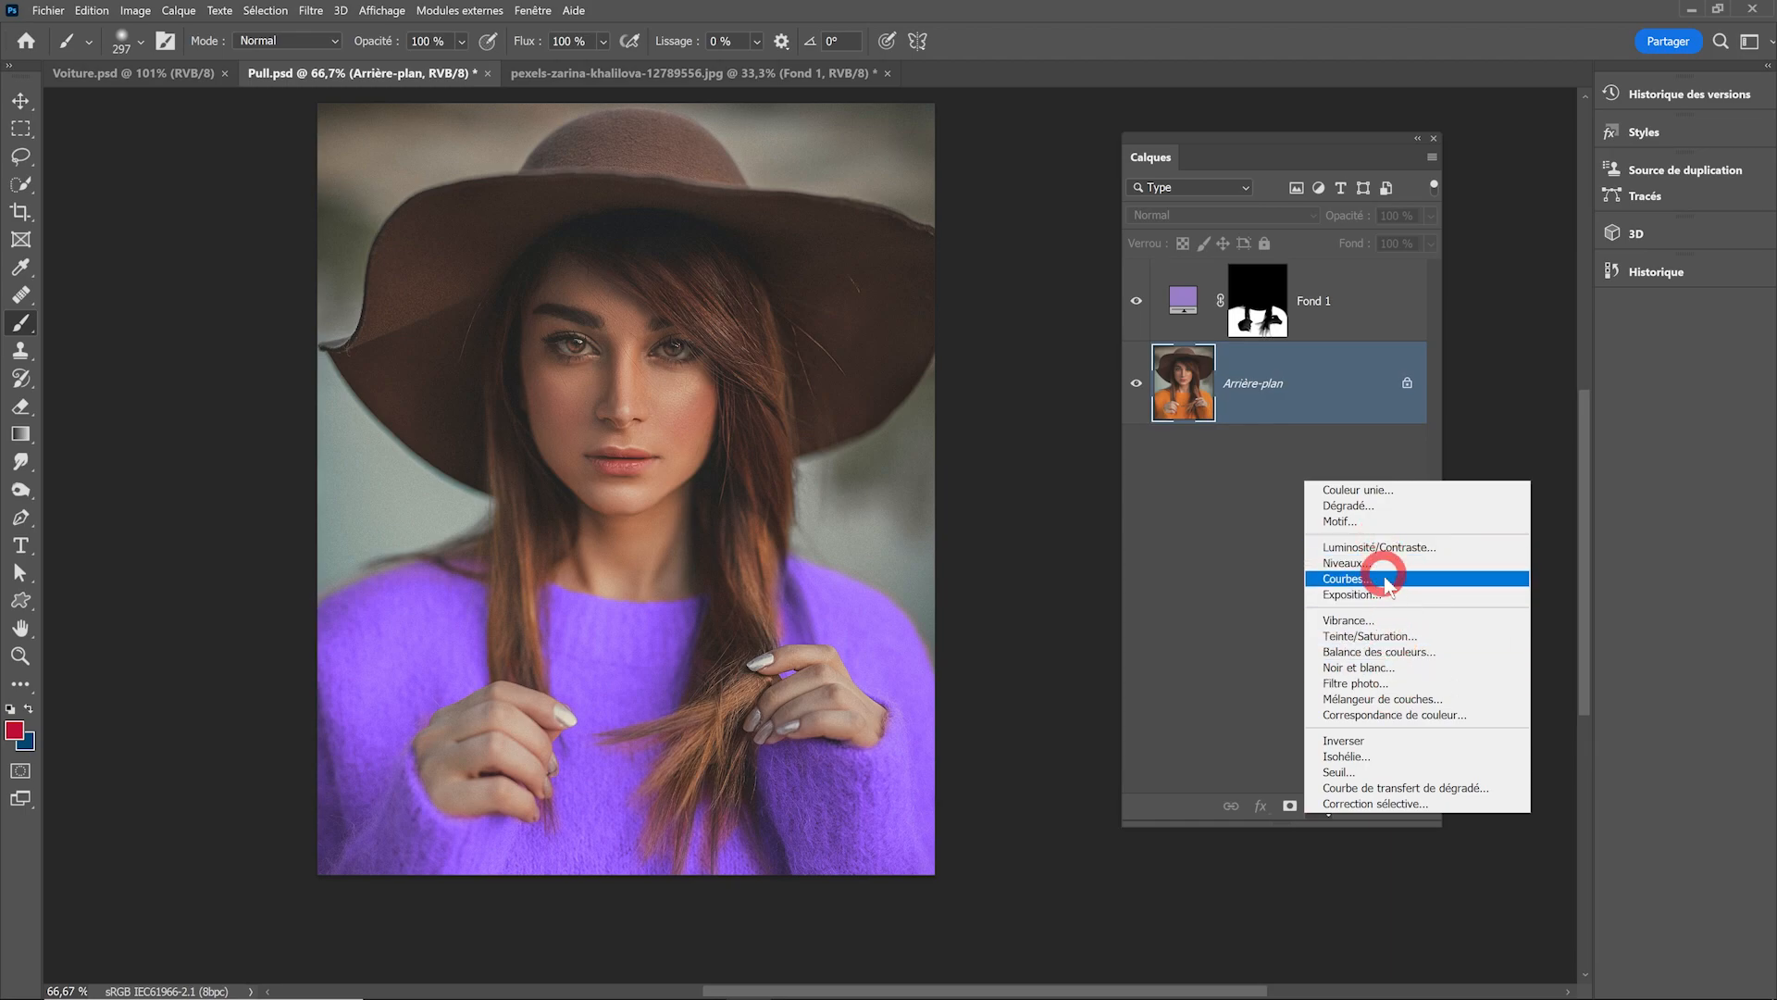
click(1408, 668)
click(1196, 213)
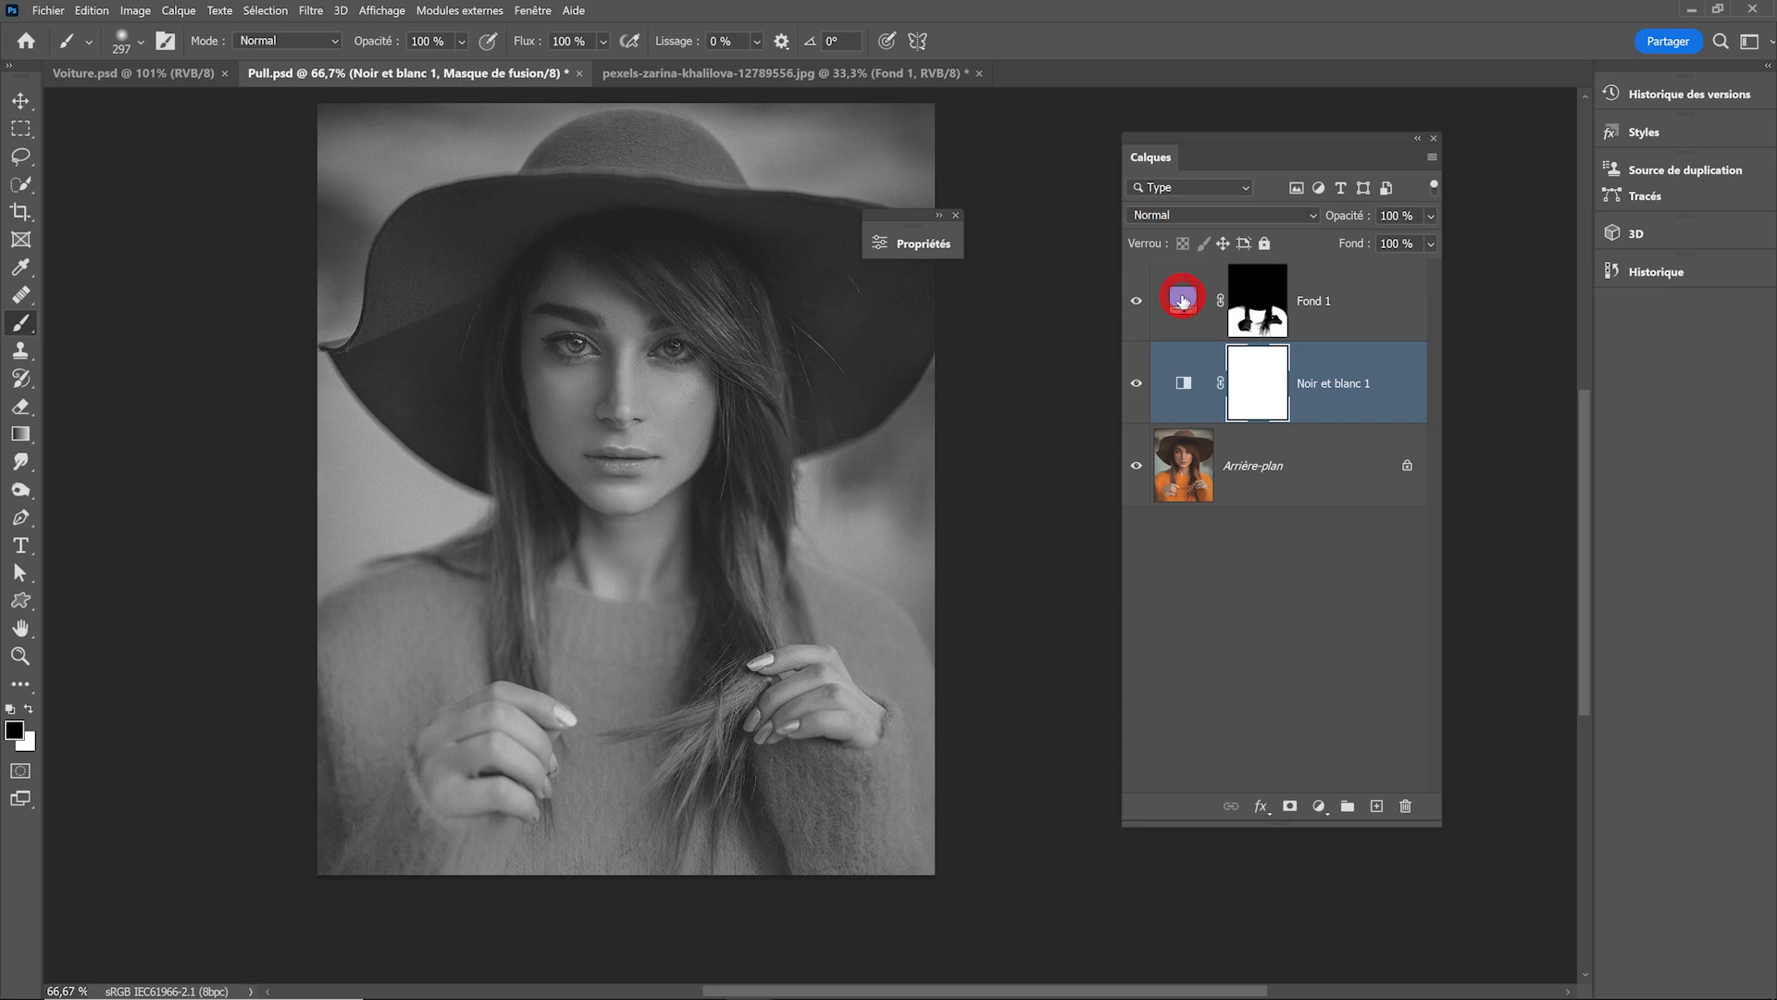
Set the Fond 1 fill colour to a saturated blue (2f4ff3) with a hue of 230°.
double_click(1182, 299)
mouse_move(1119, 603)
mouse_down()
mouse_move(1182, 520)
mouse_move(1111, 573)
mouse_move(1155, 520)
mouse_up()
mouse_move(1222, 572)
mouse_down()
mouse_move(1220, 509)
mouse_move(1226, 704)
mouse_move(1220, 541)
mouse_move(1222, 667)
mouse_move(1223, 600)
mouse_up()
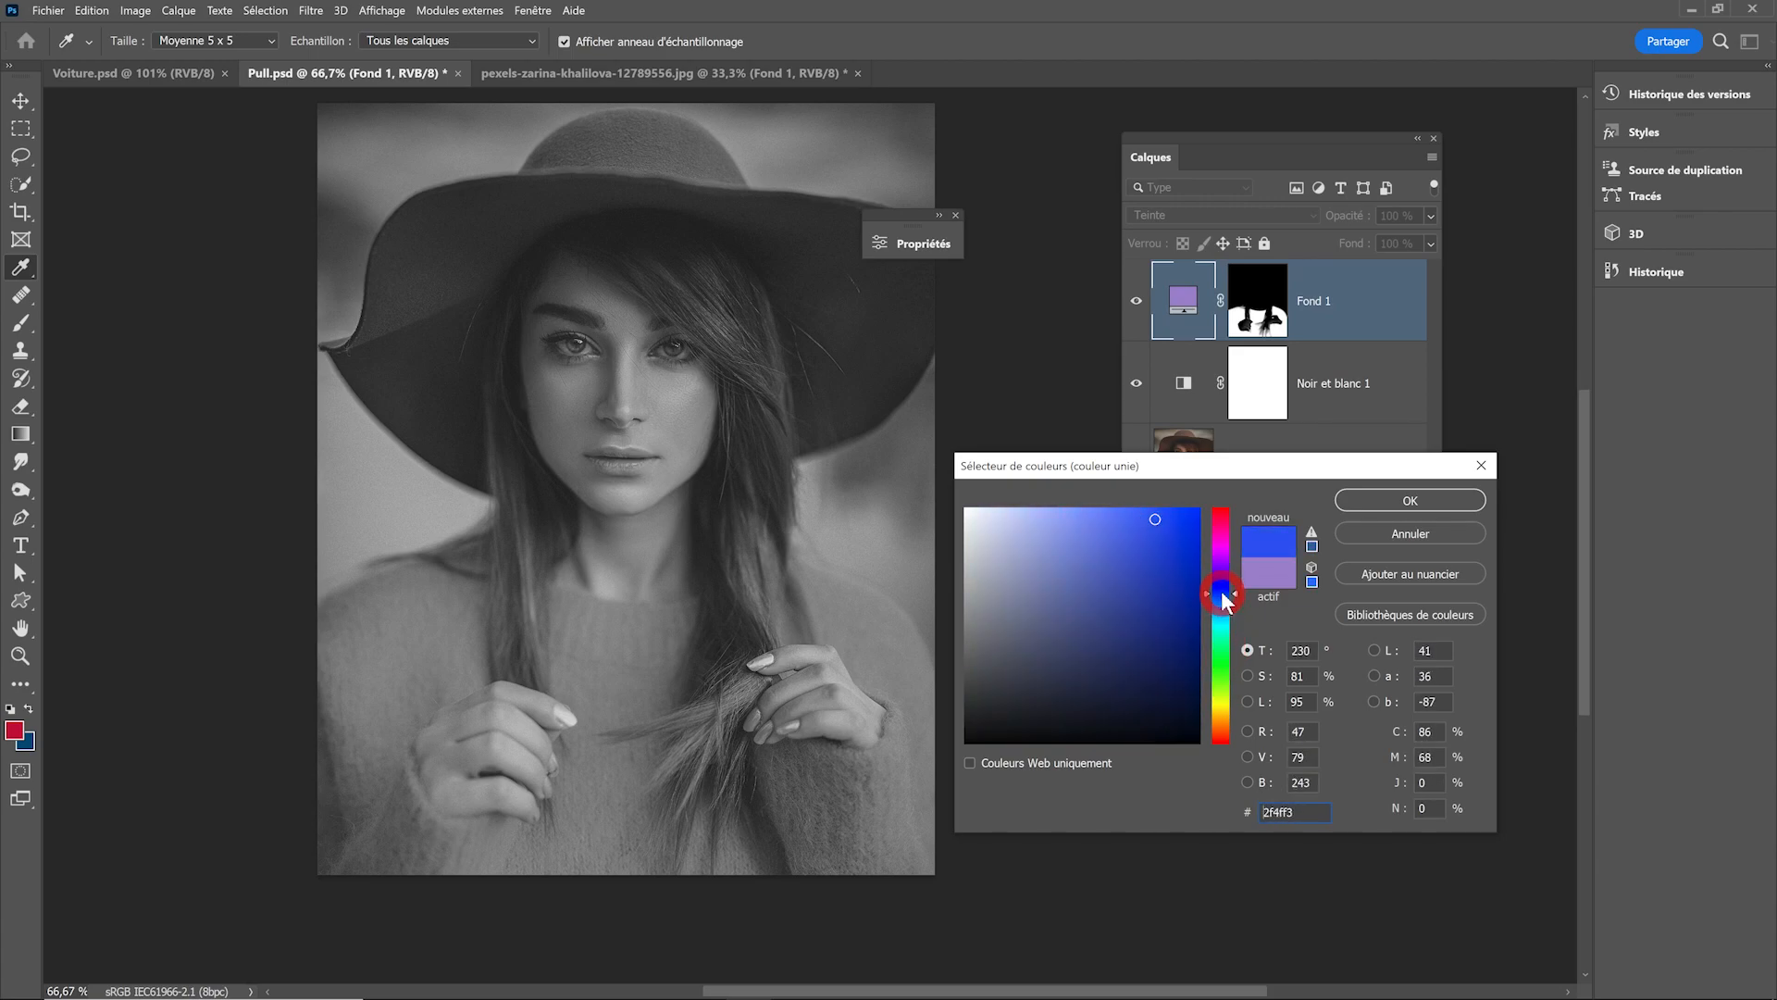
click(1364, 502)
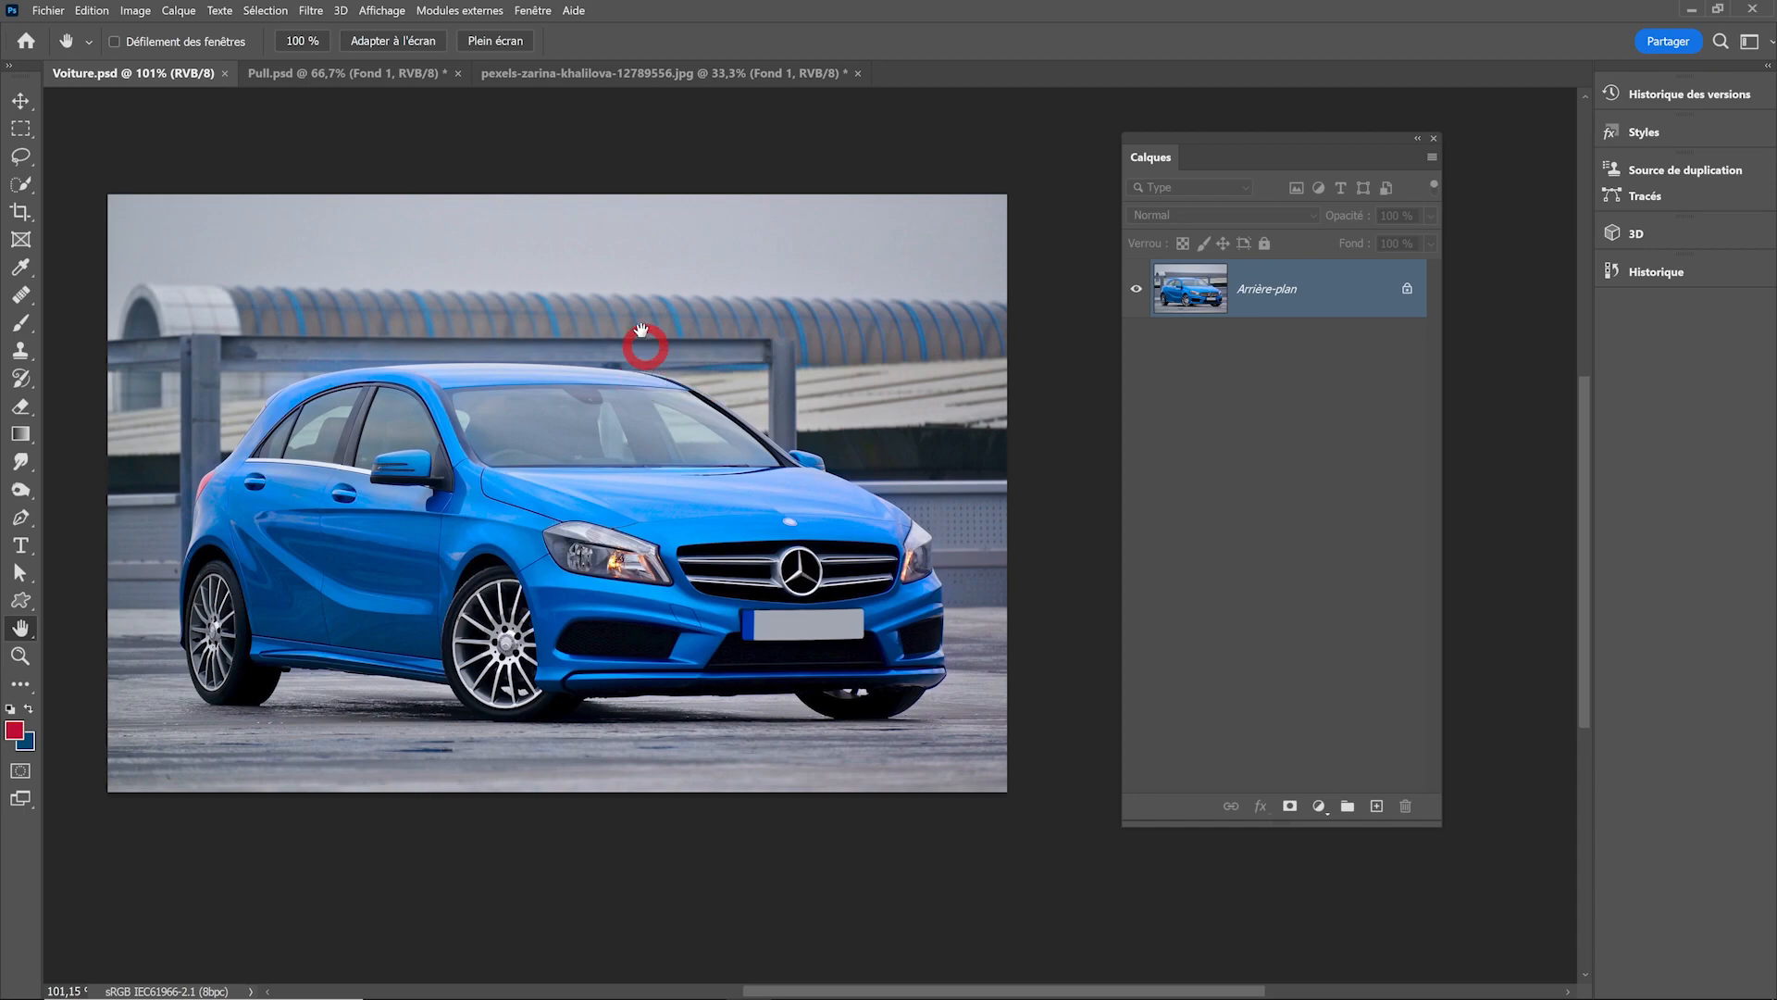
Activate the saved car-body path Tracé 1 in Voiture.psd.
click(532, 10)
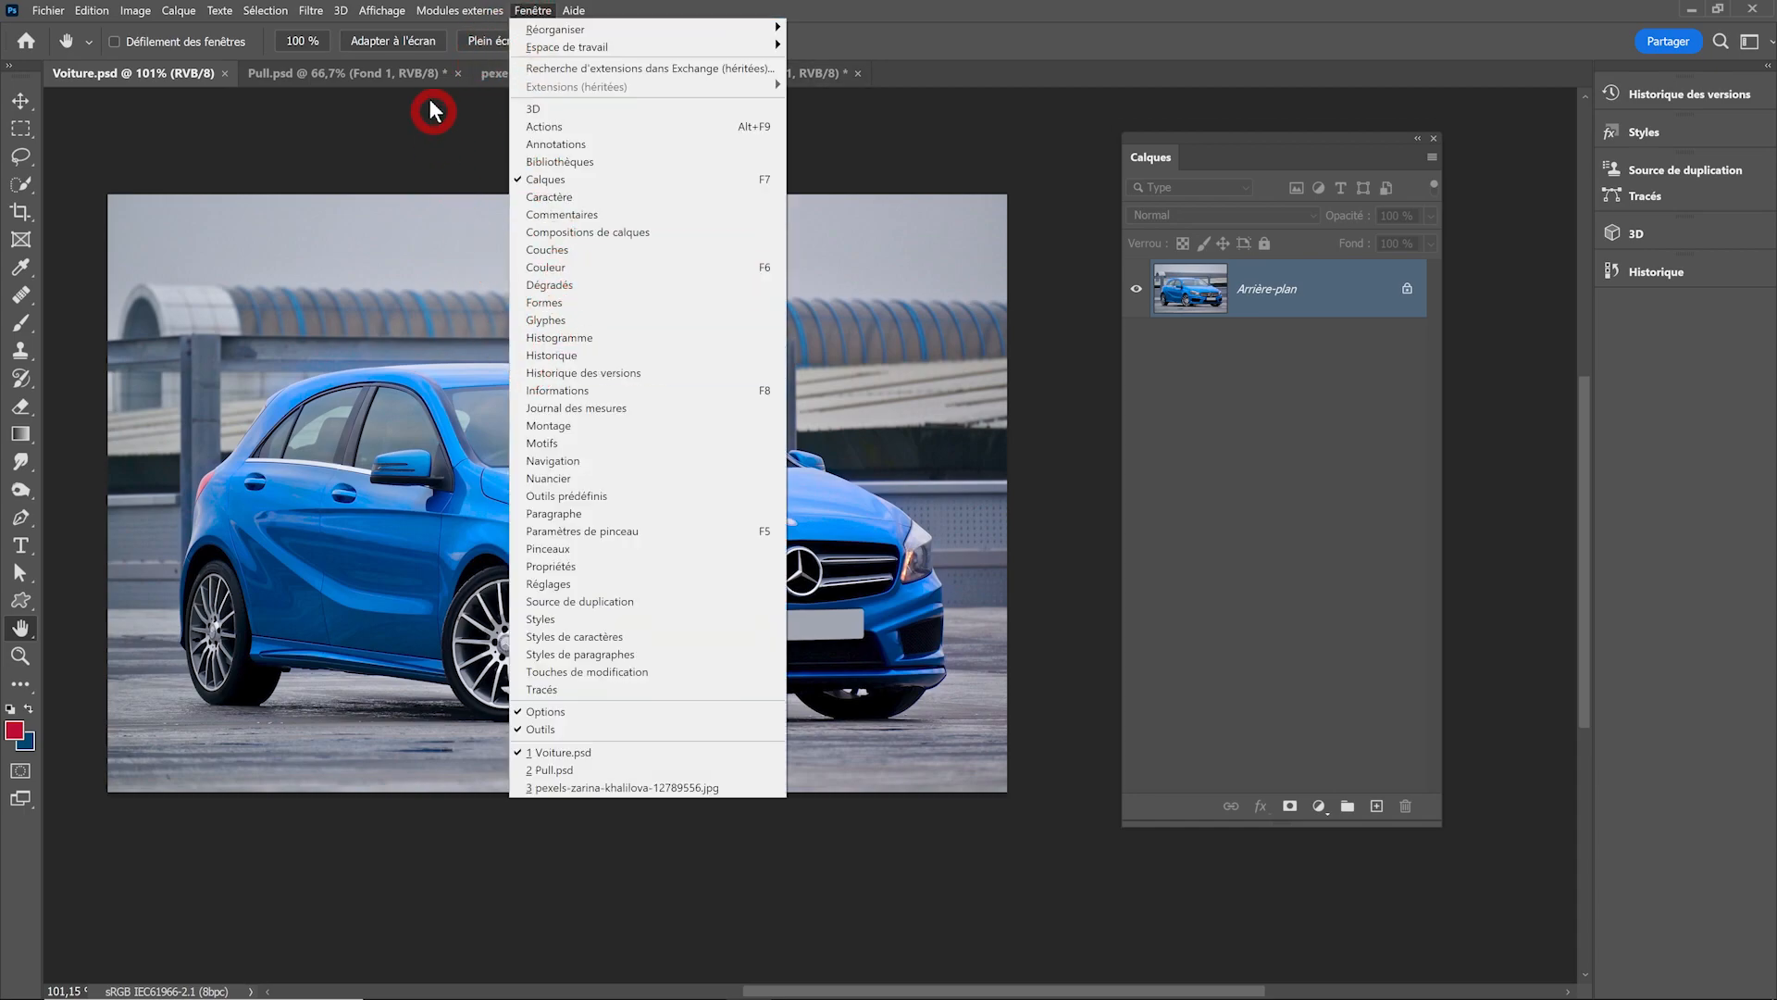
click(569, 689)
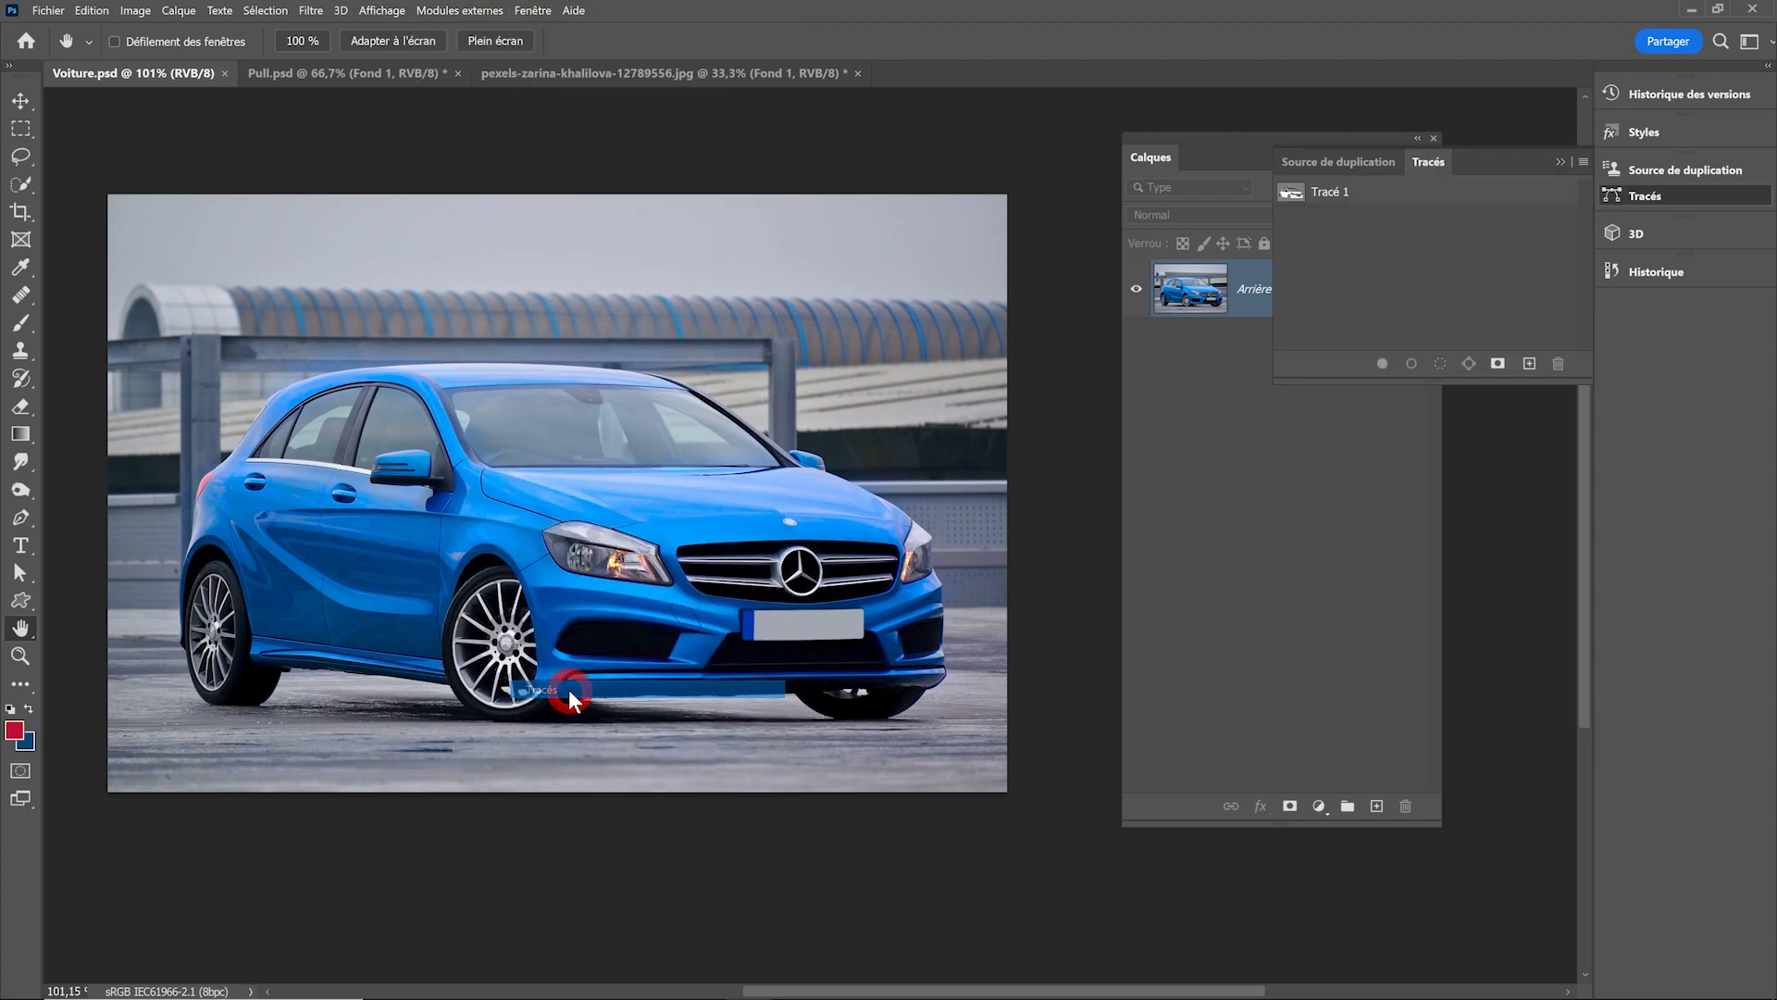
click(1293, 195)
click(1552, 188)
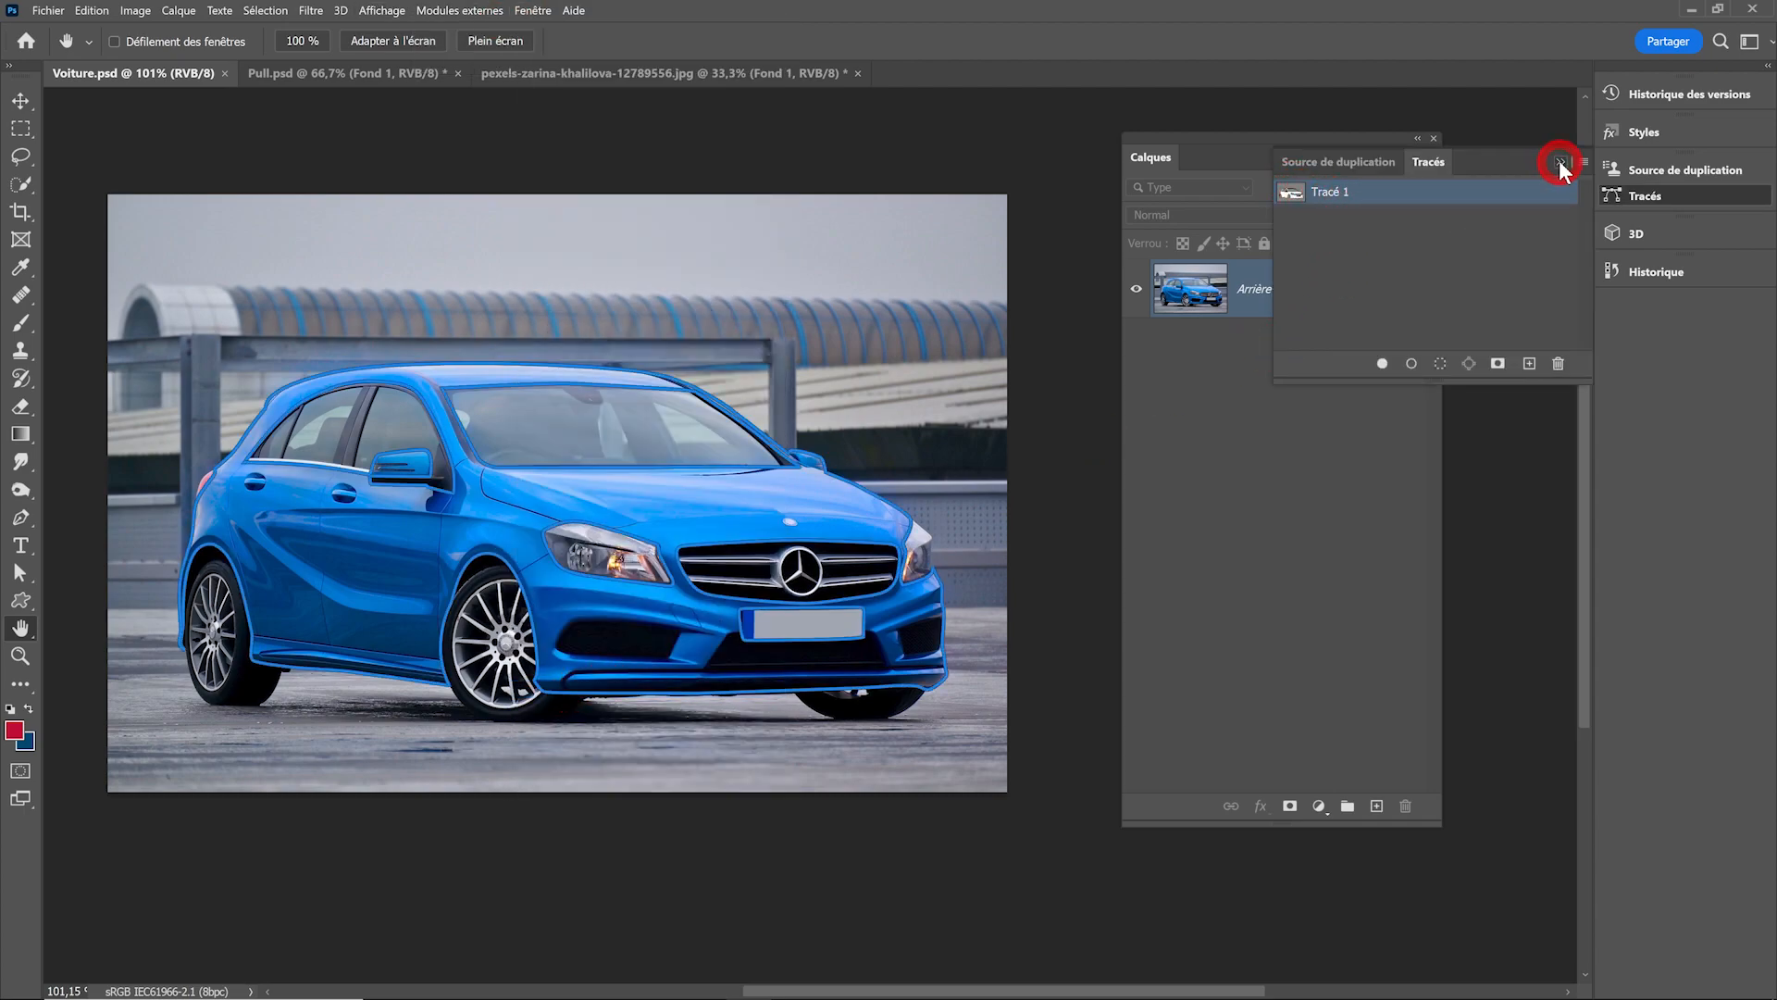
click(1561, 163)
Create a solid red fill layer from the active car-body path and set its blending mode to Teinte.
click(1319, 806)
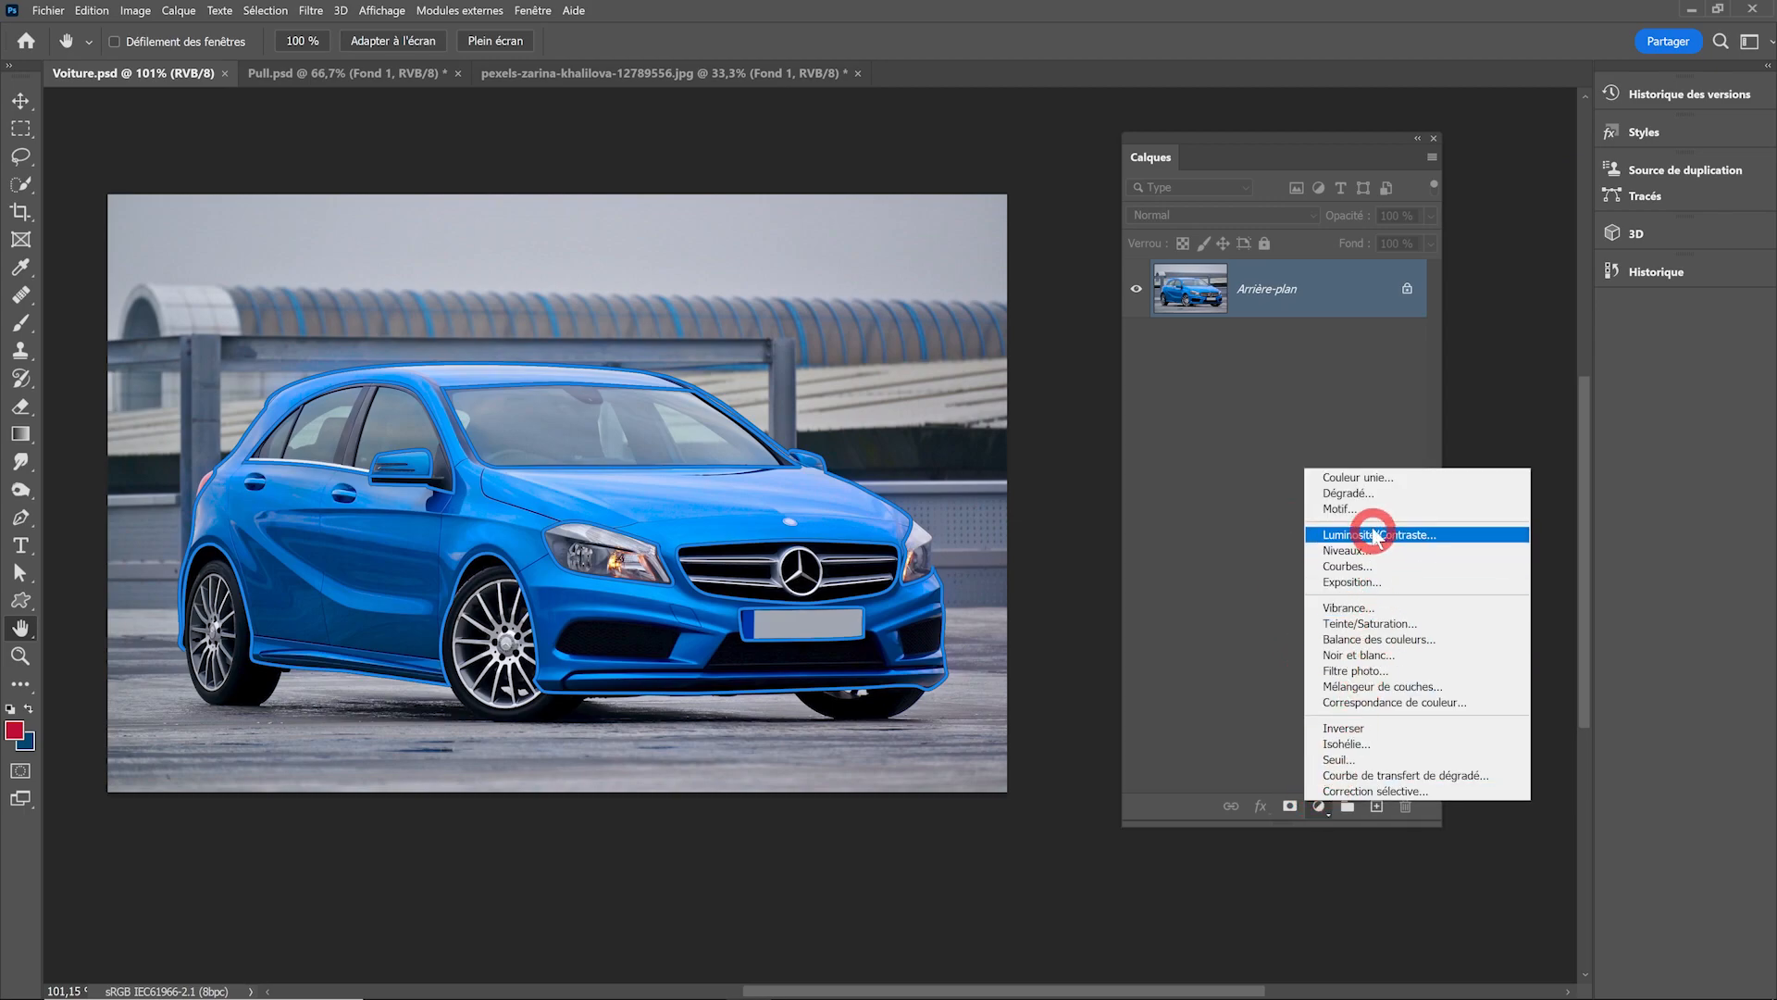
click(1374, 477)
click(1171, 216)
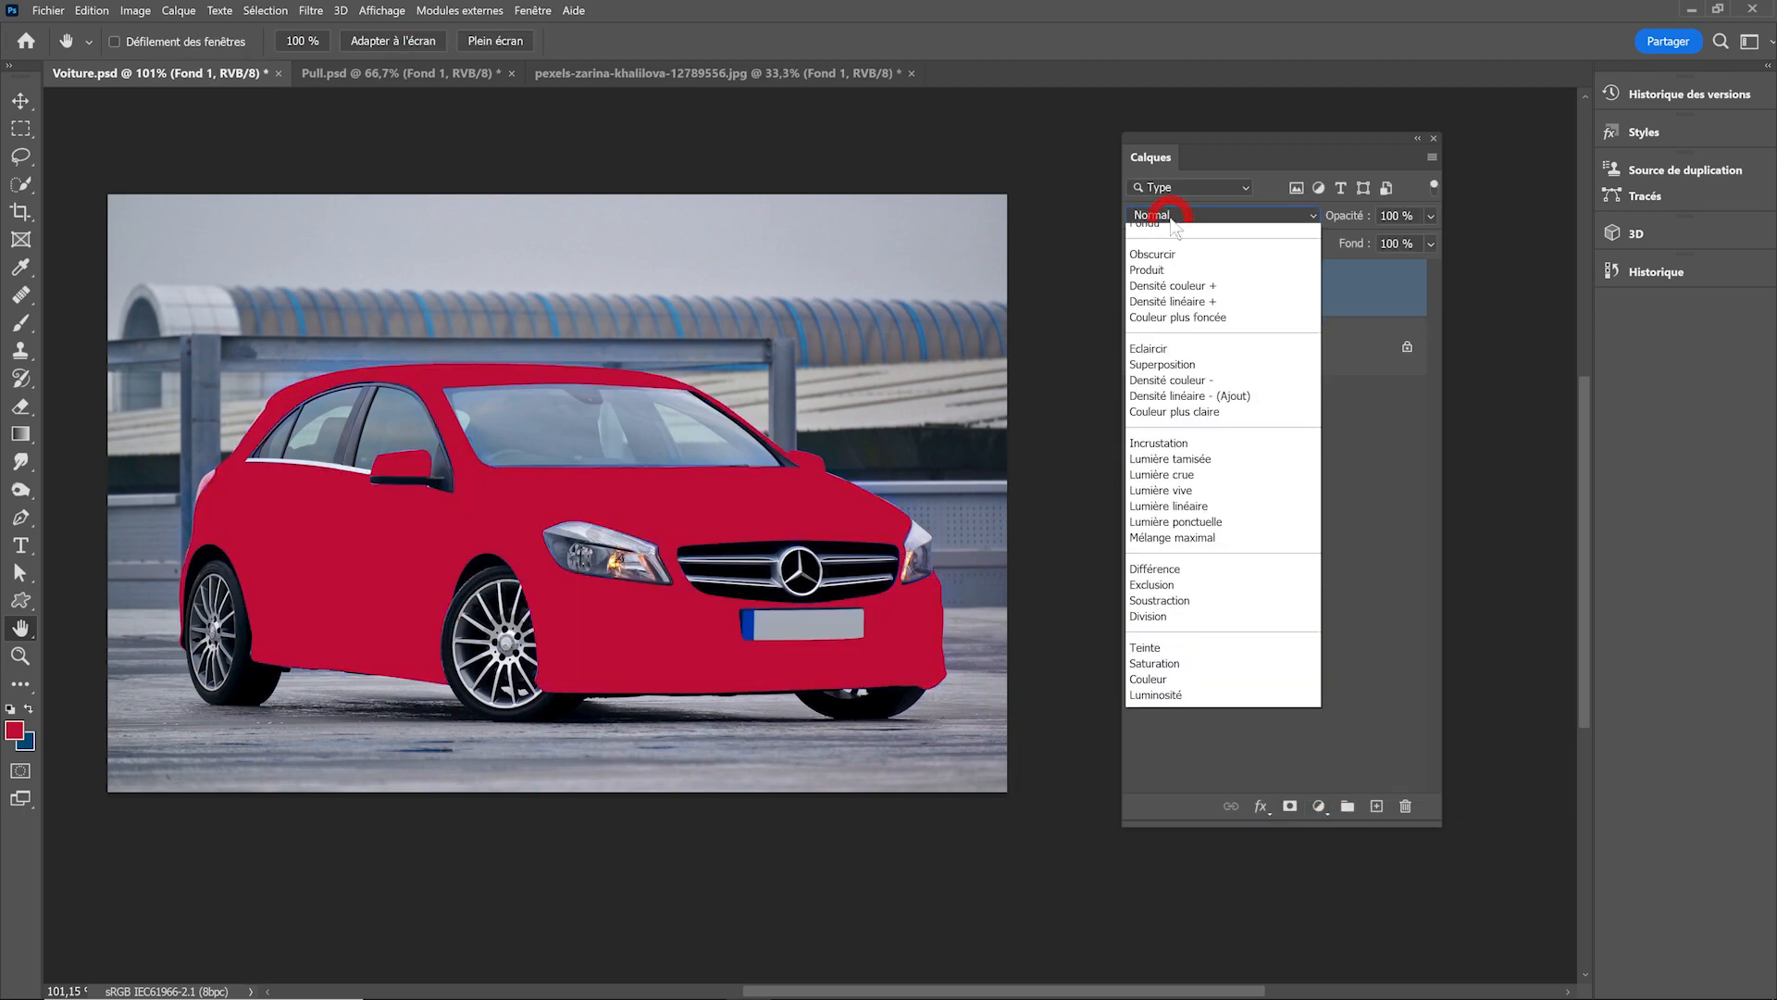
click(1178, 674)
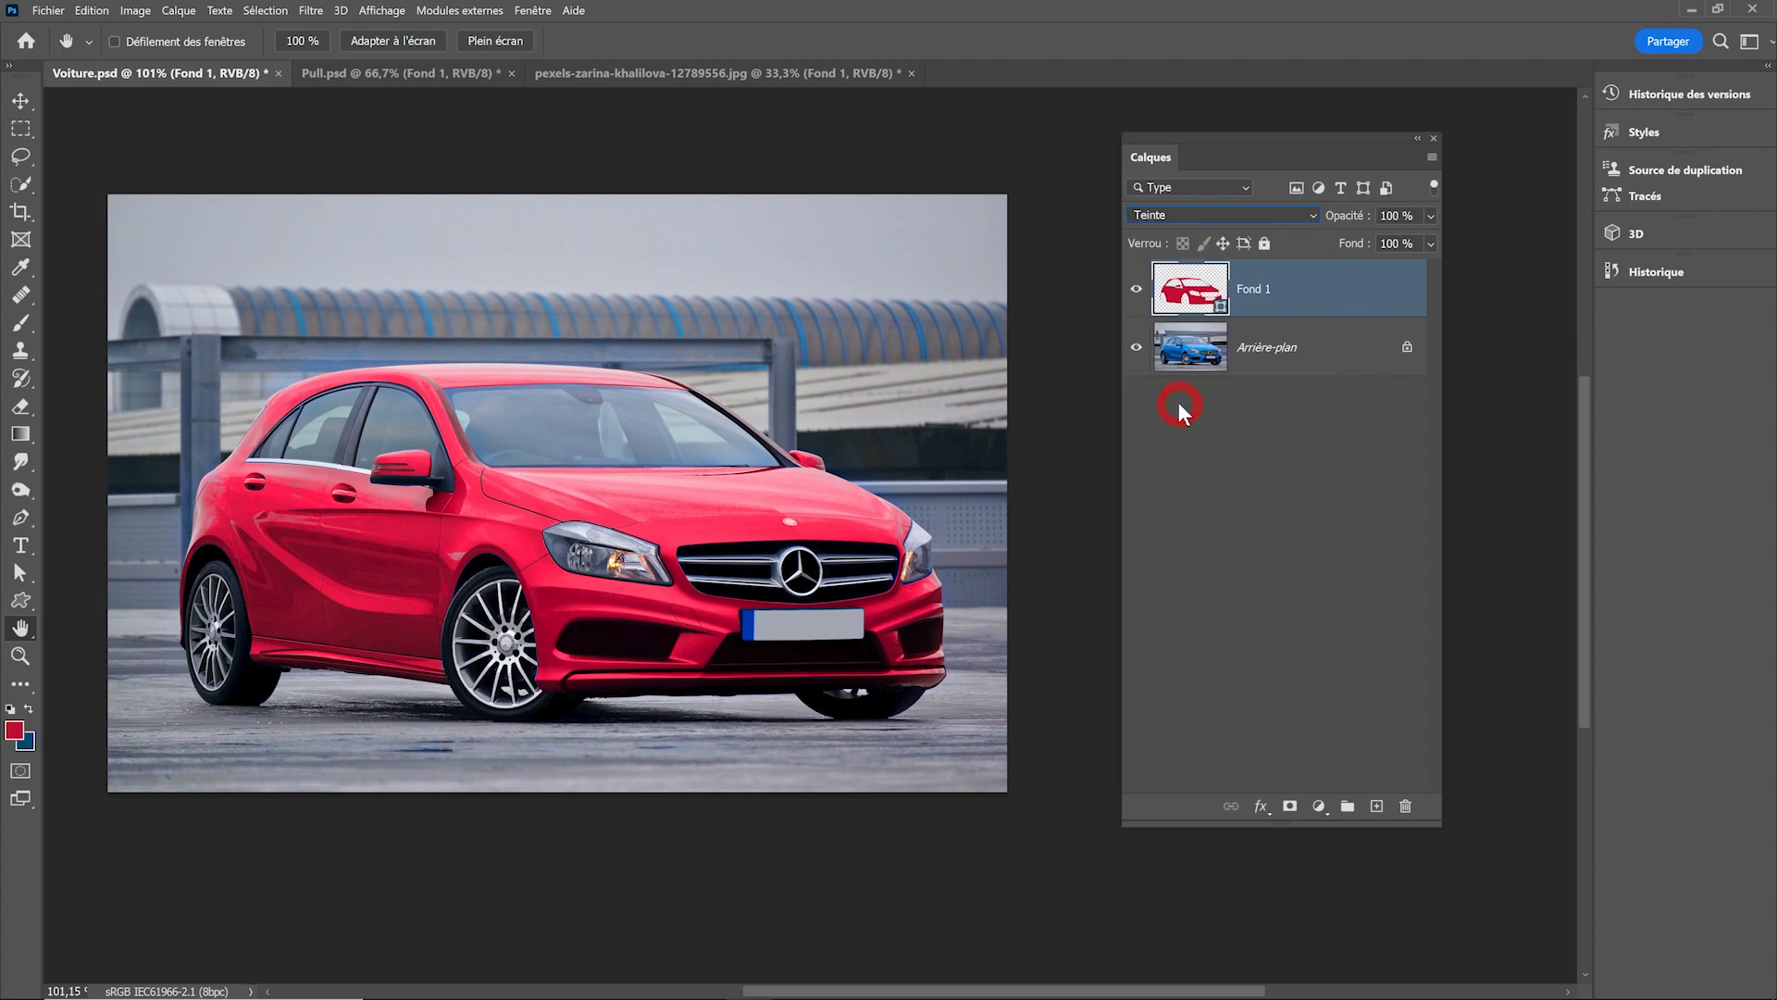
Change the car's fill layer colour to yellow (c0a911) with a hue of 52°.
double_click(1194, 282)
drag(1235, 513, 1236, 706)
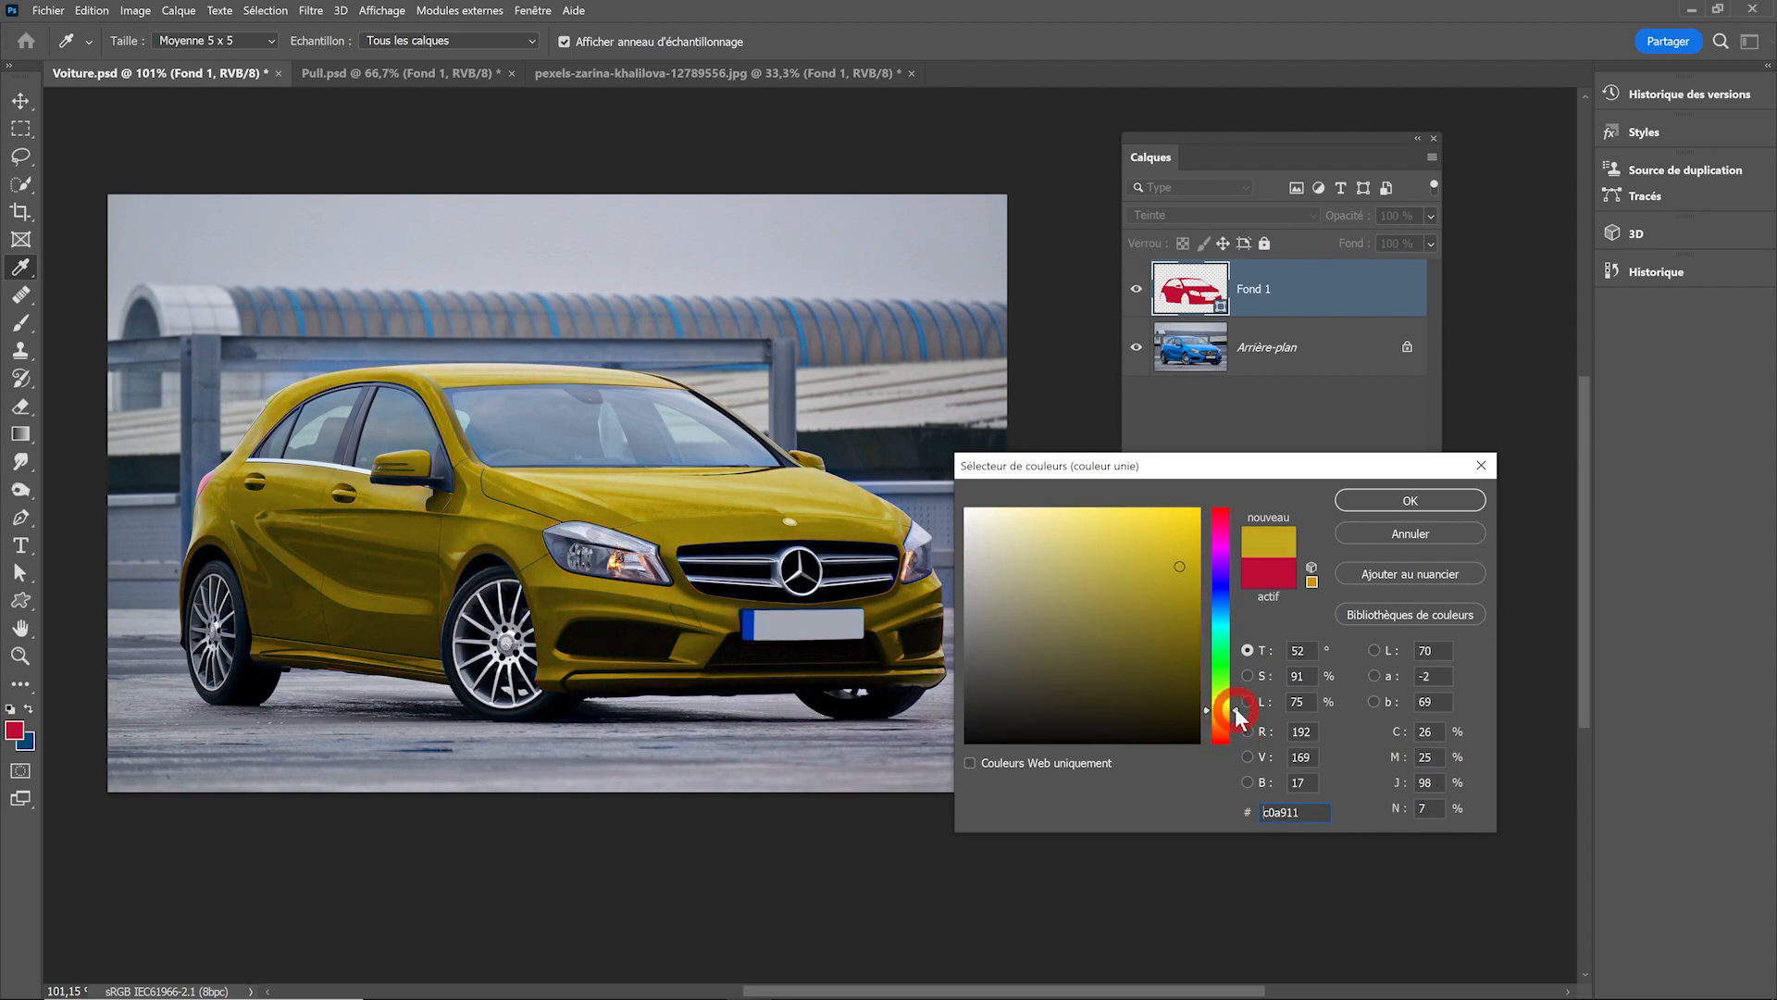
click(1410, 500)
In Pull.psd, hide the Noir et blanc 1 layer and set the Fond 1 fill colour to pure blue (002aff).
click(407, 79)
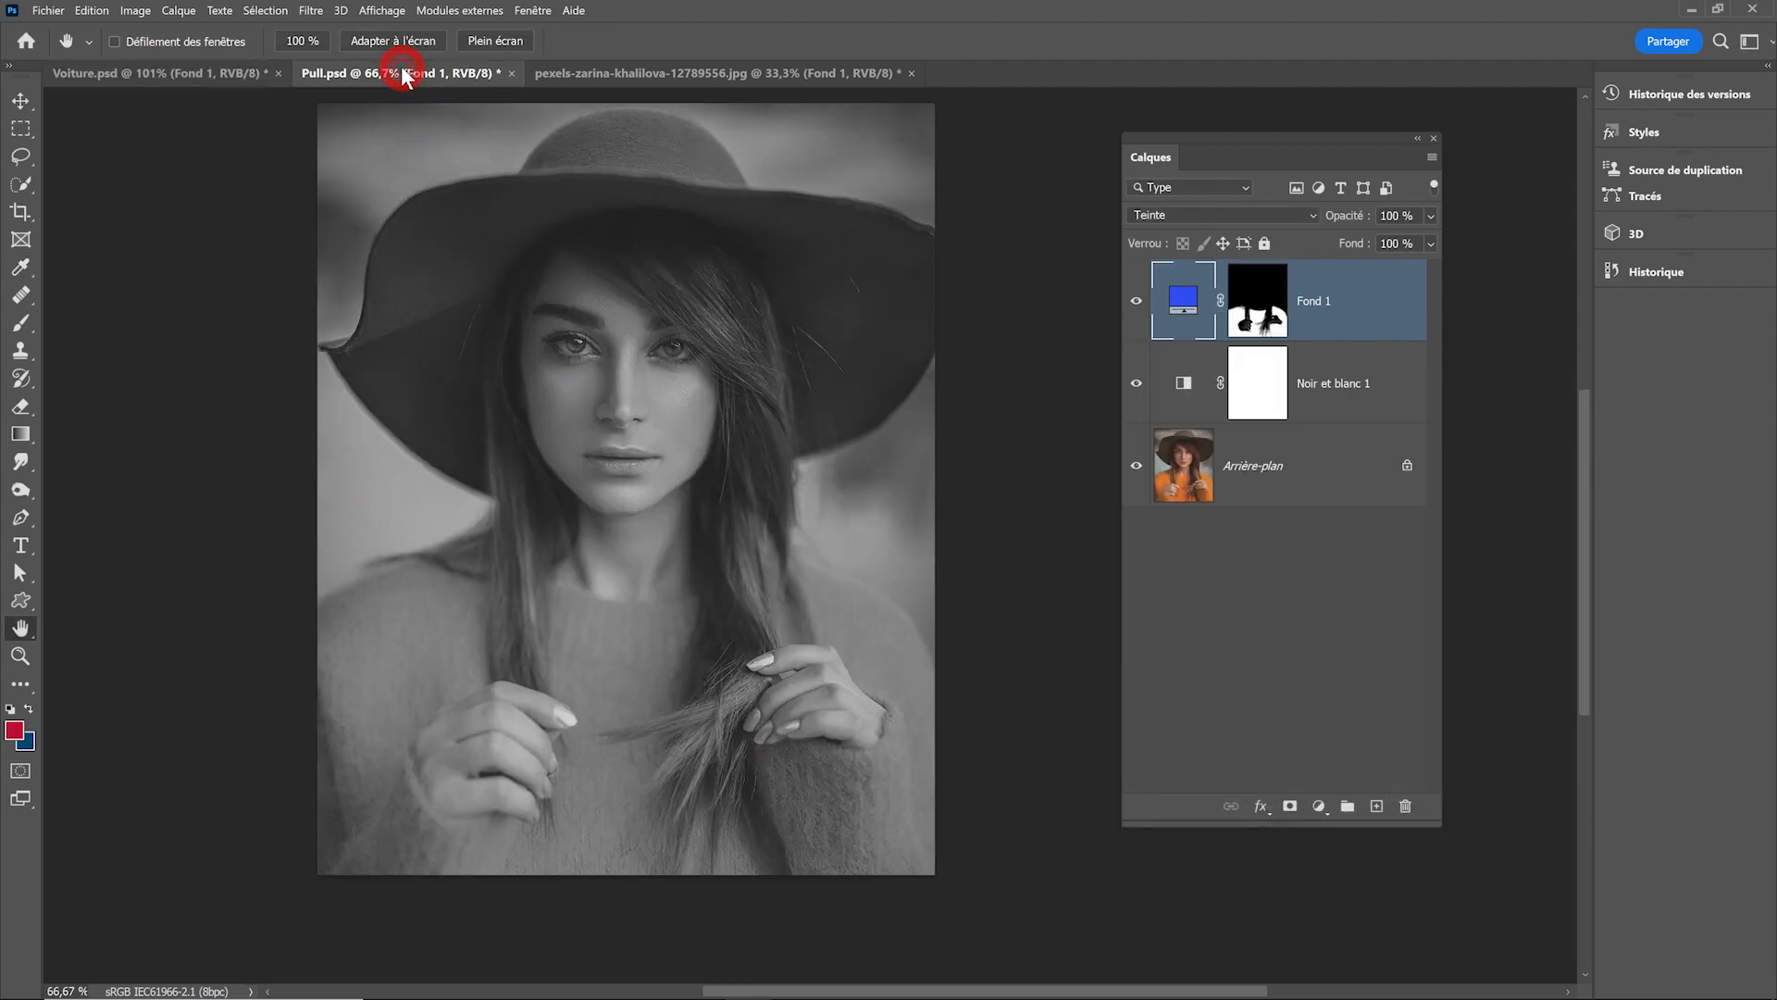
click(1136, 384)
double_click(1183, 299)
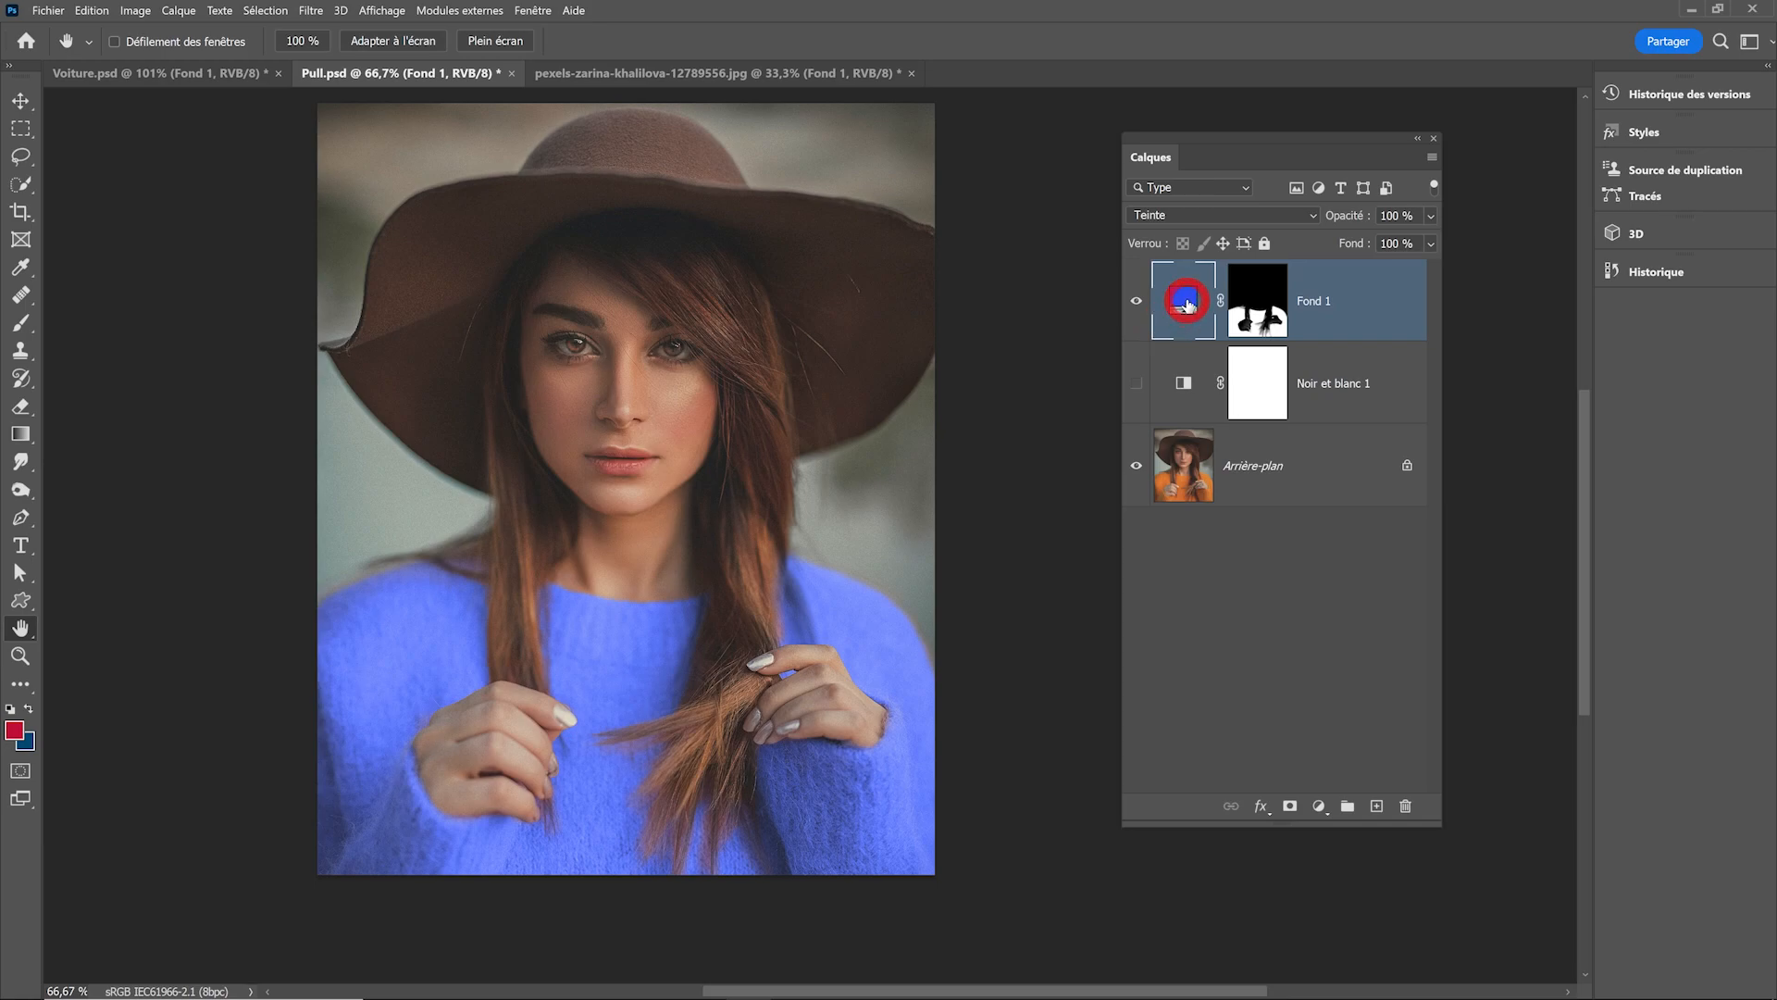
mouse_move(1177, 605)
mouse_down()
mouse_move(1190, 504)
mouse_move(1207, 500)
mouse_up()
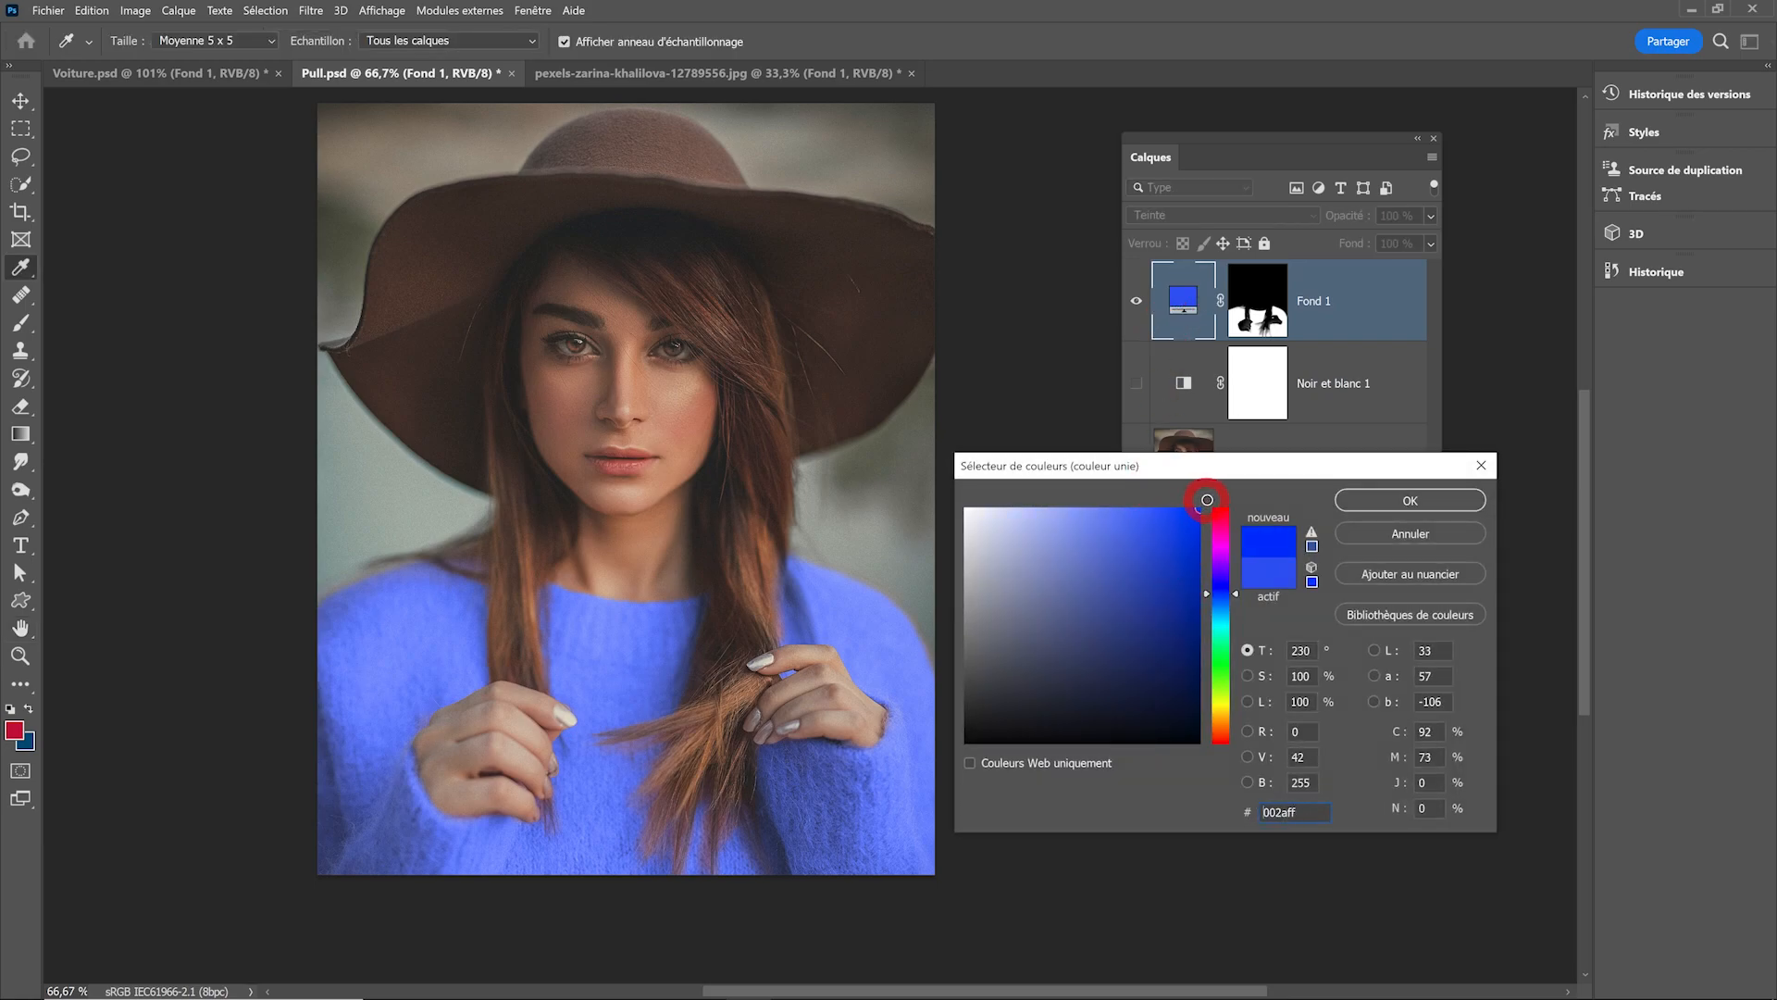
click(1397, 509)
click(1390, 500)
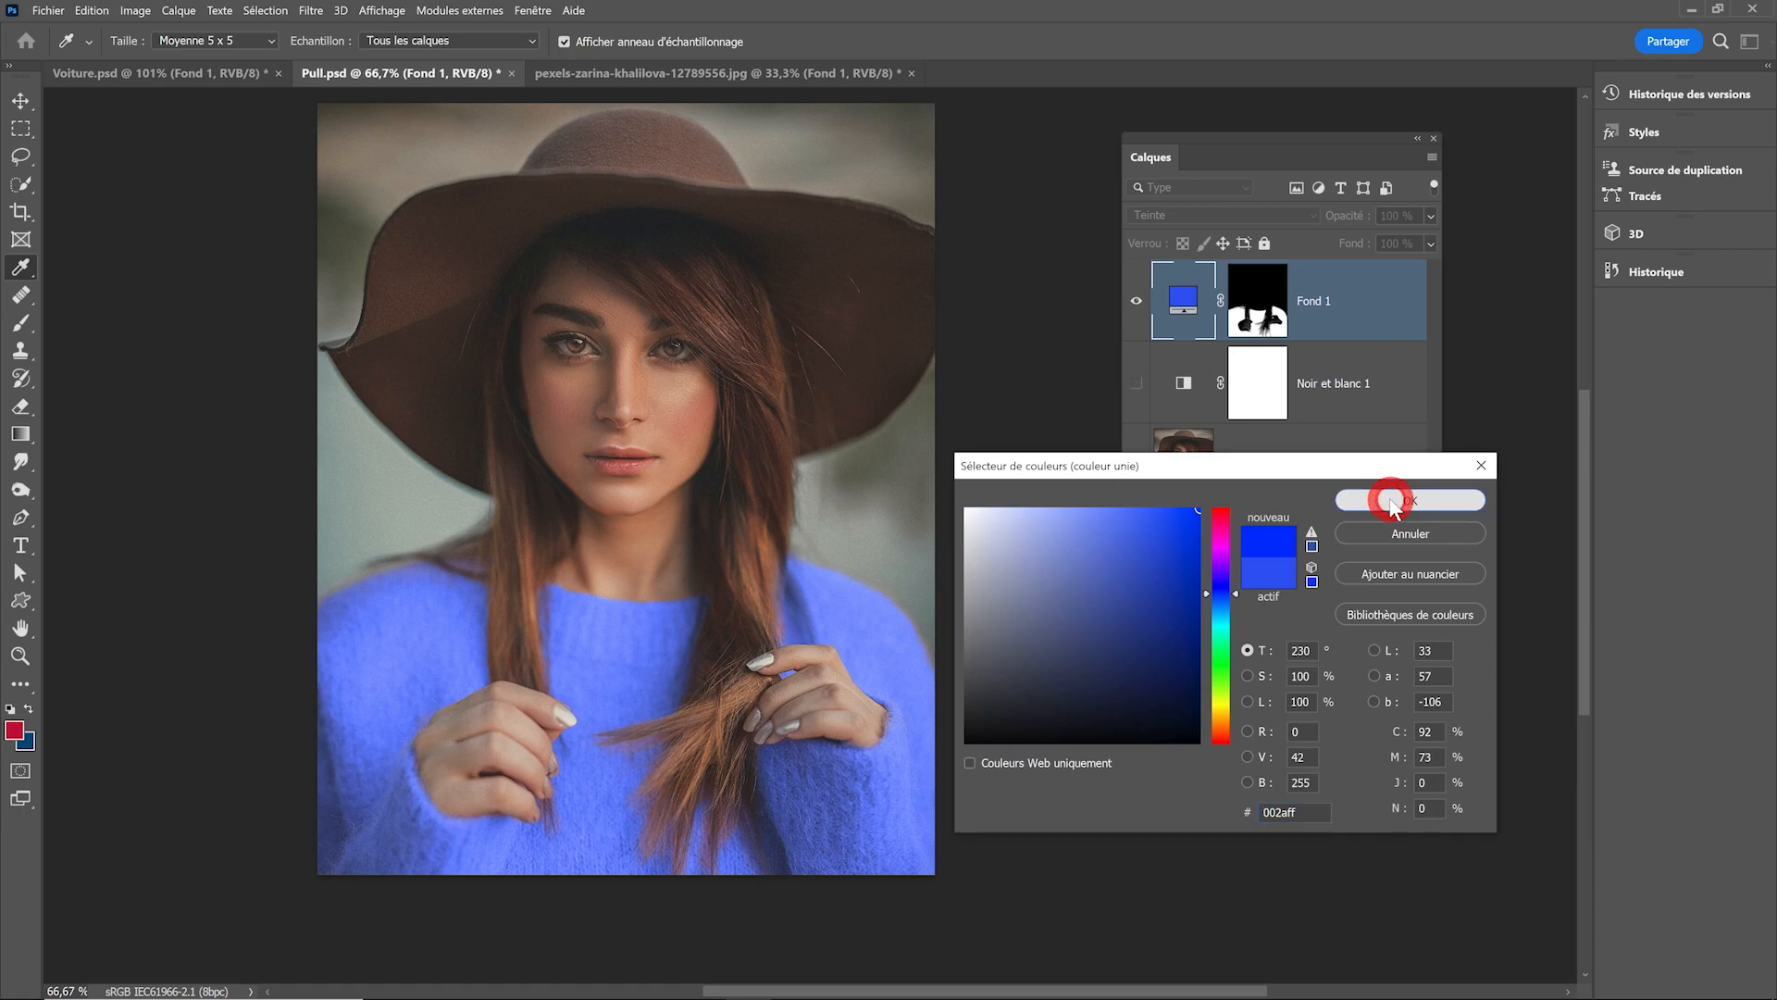
Set the Fond 1 layer's blending mode to Couleur and its fill colour to a fully saturated blue (002bff).
click(1199, 215)
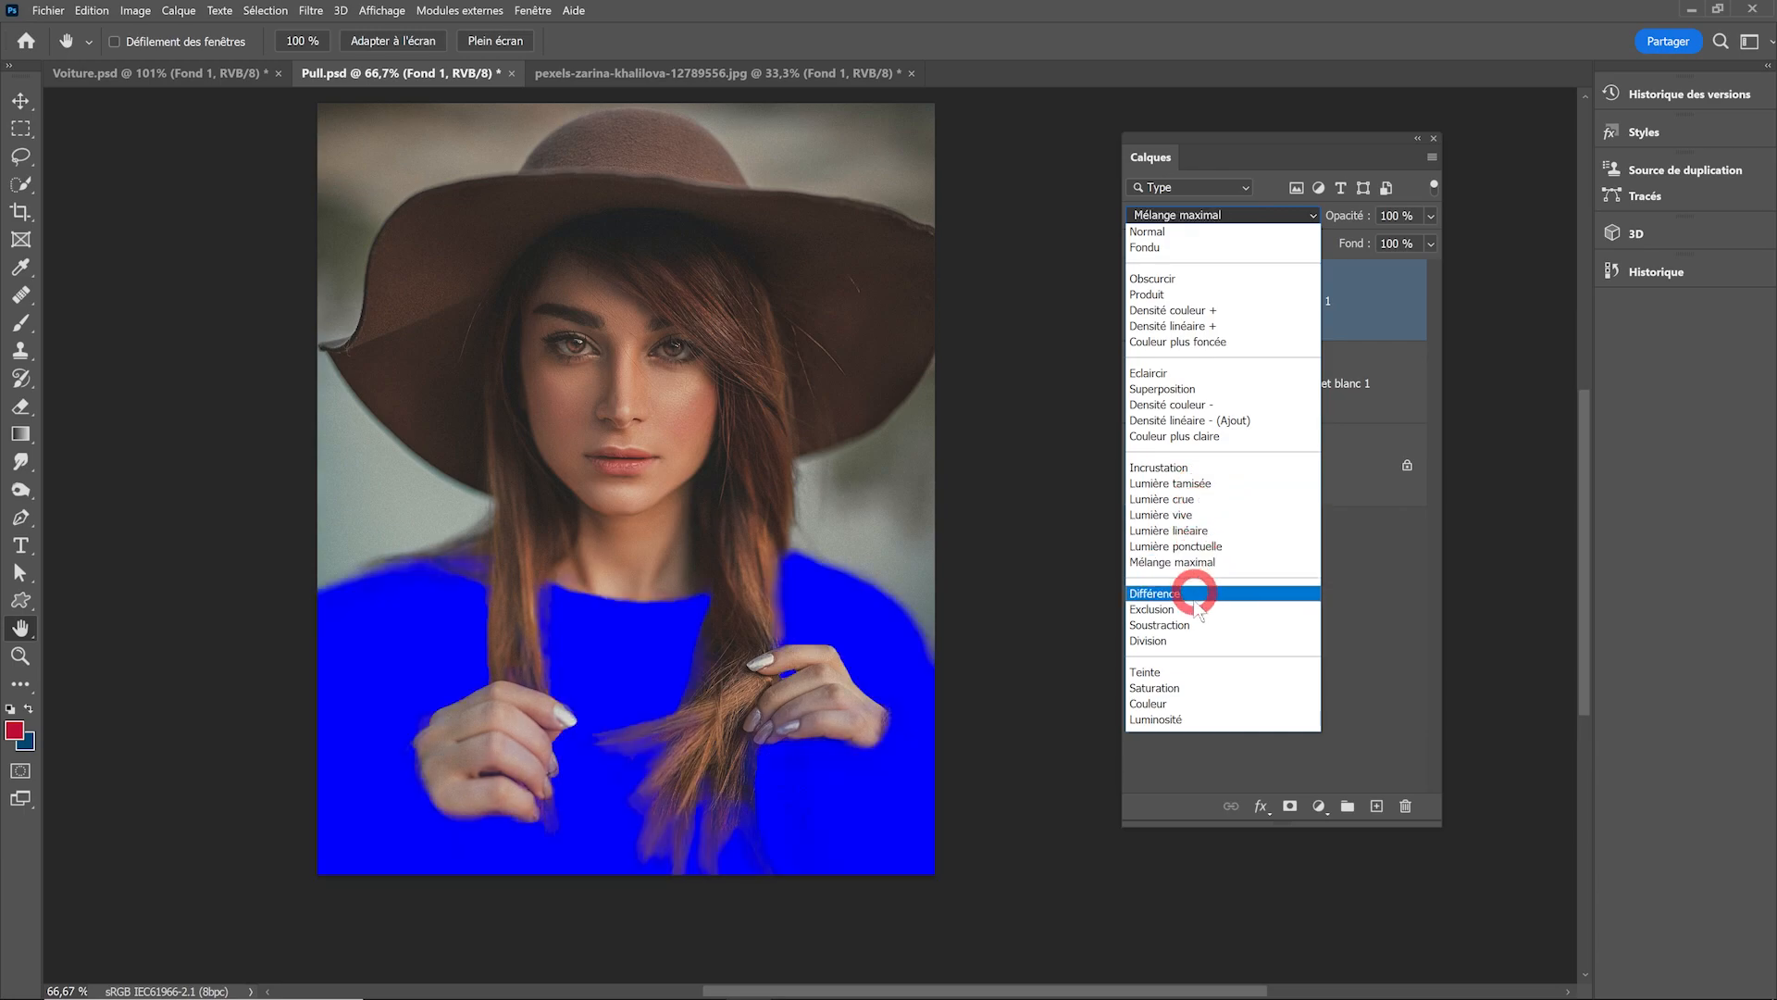
click(1189, 706)
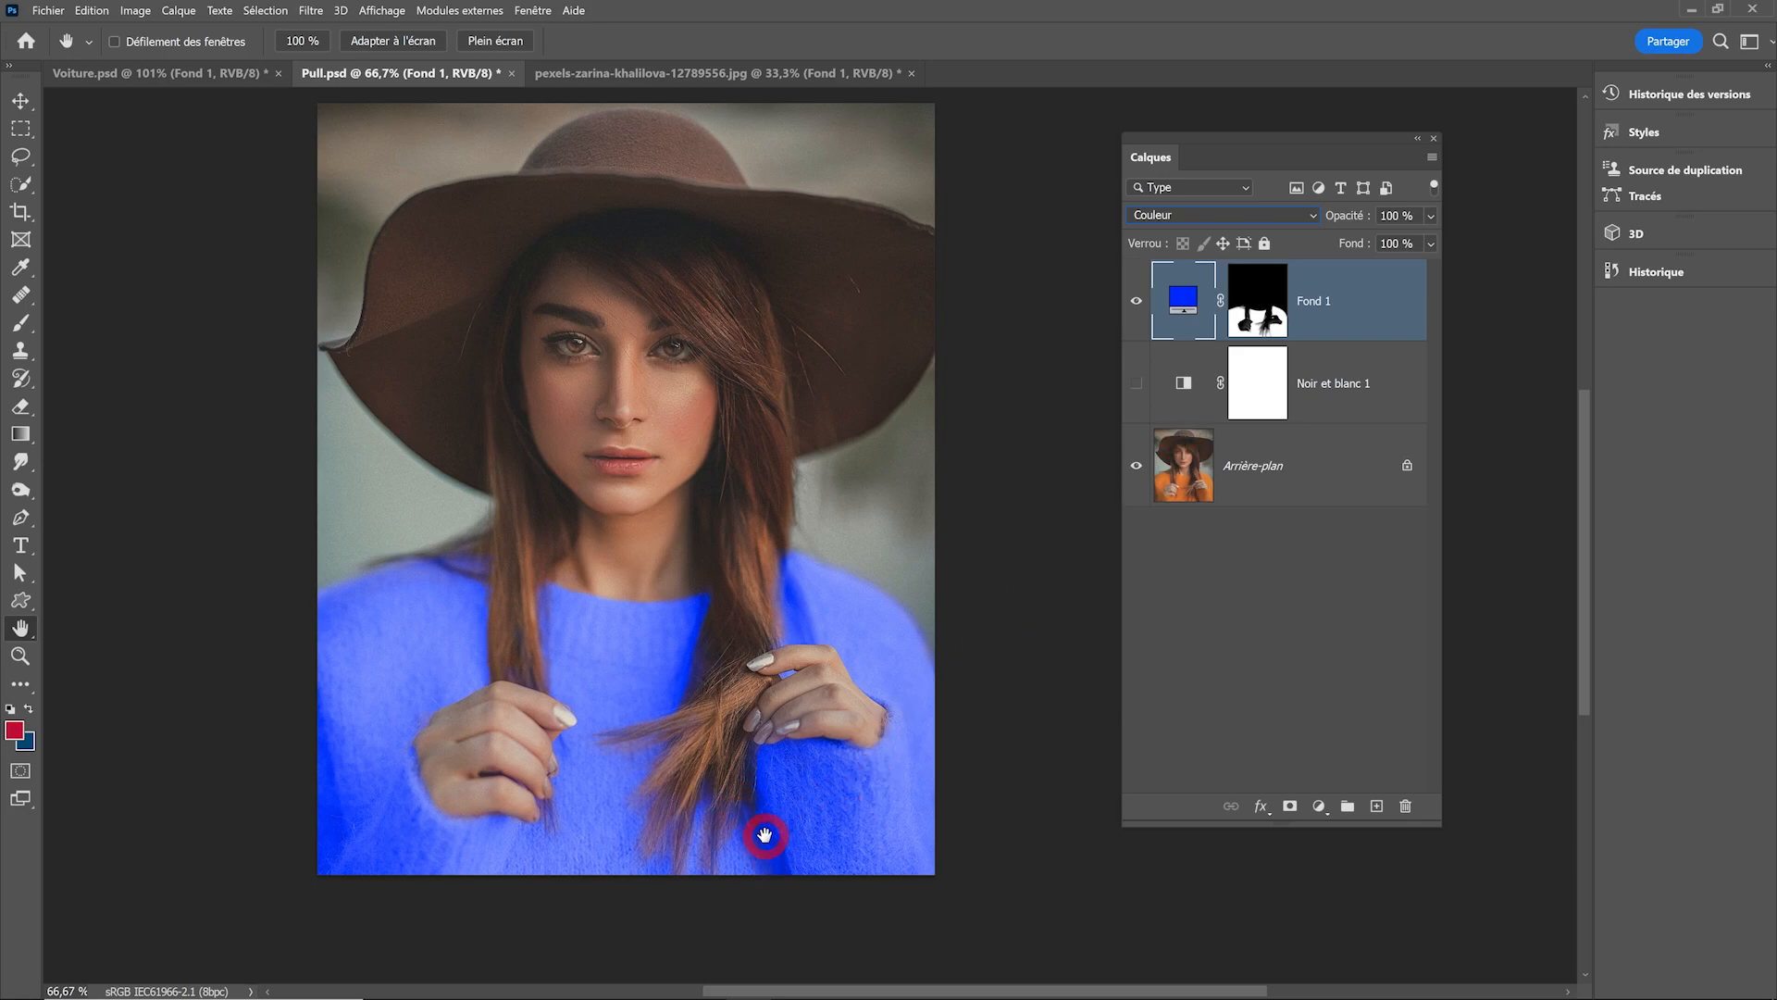
double_click(1184, 299)
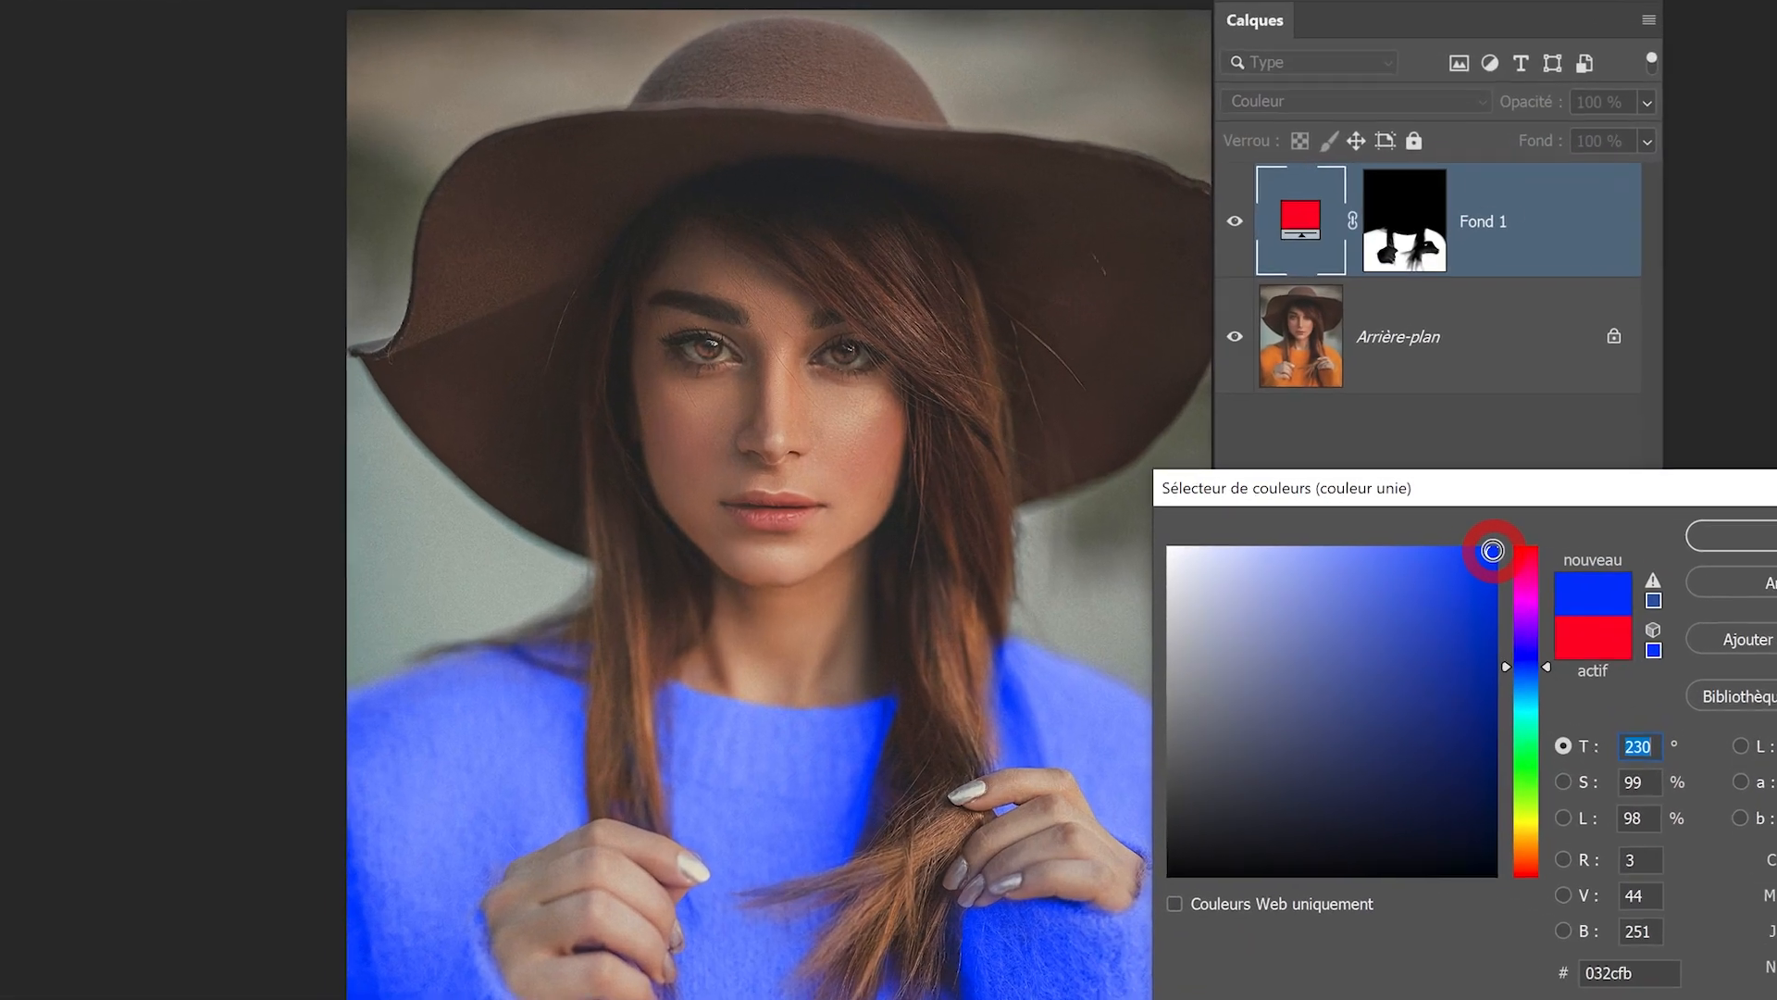
drag(1320, 537, 1303, 535)
mouse_move(1551, 556)
mouse_down()
mouse_move(1198, 547)
mouse_move(1589, 551)
mouse_move(1587, 920)
mouse_move(1612, 548)
mouse_up()
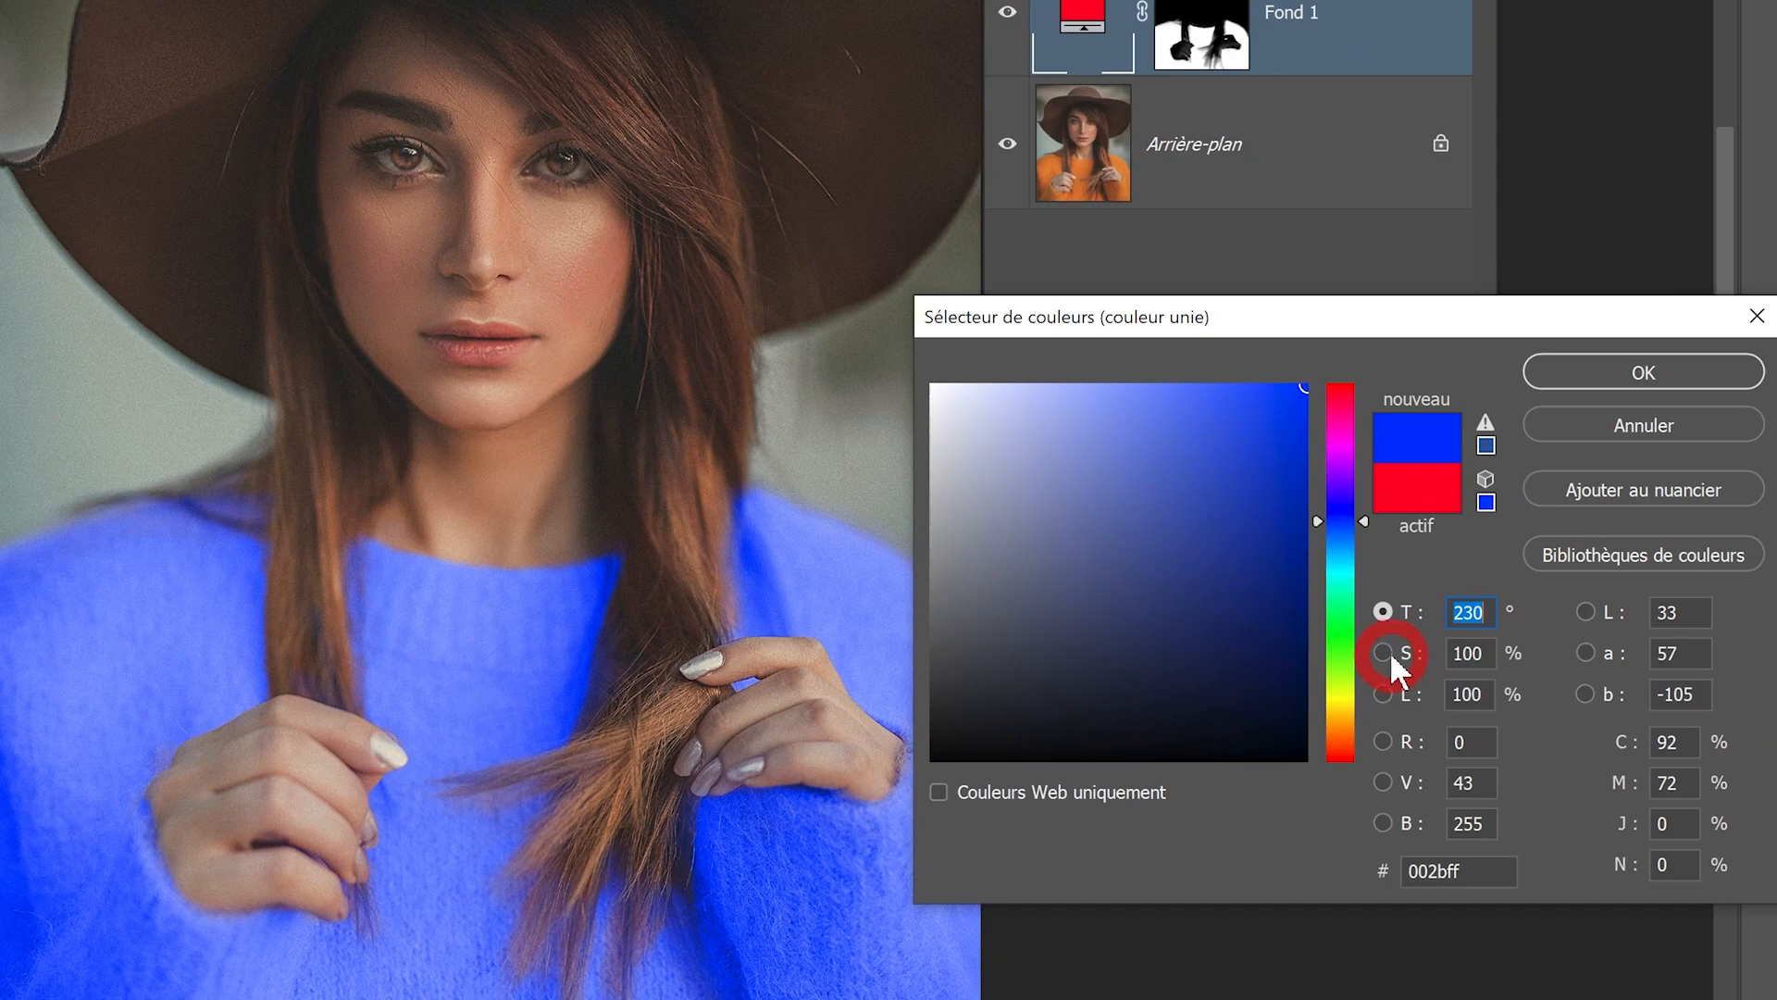
Try the blue fill colour's saturation and brightness controls, lowering the brightness to about 64% with the hue at 230°.
click(1658, 822)
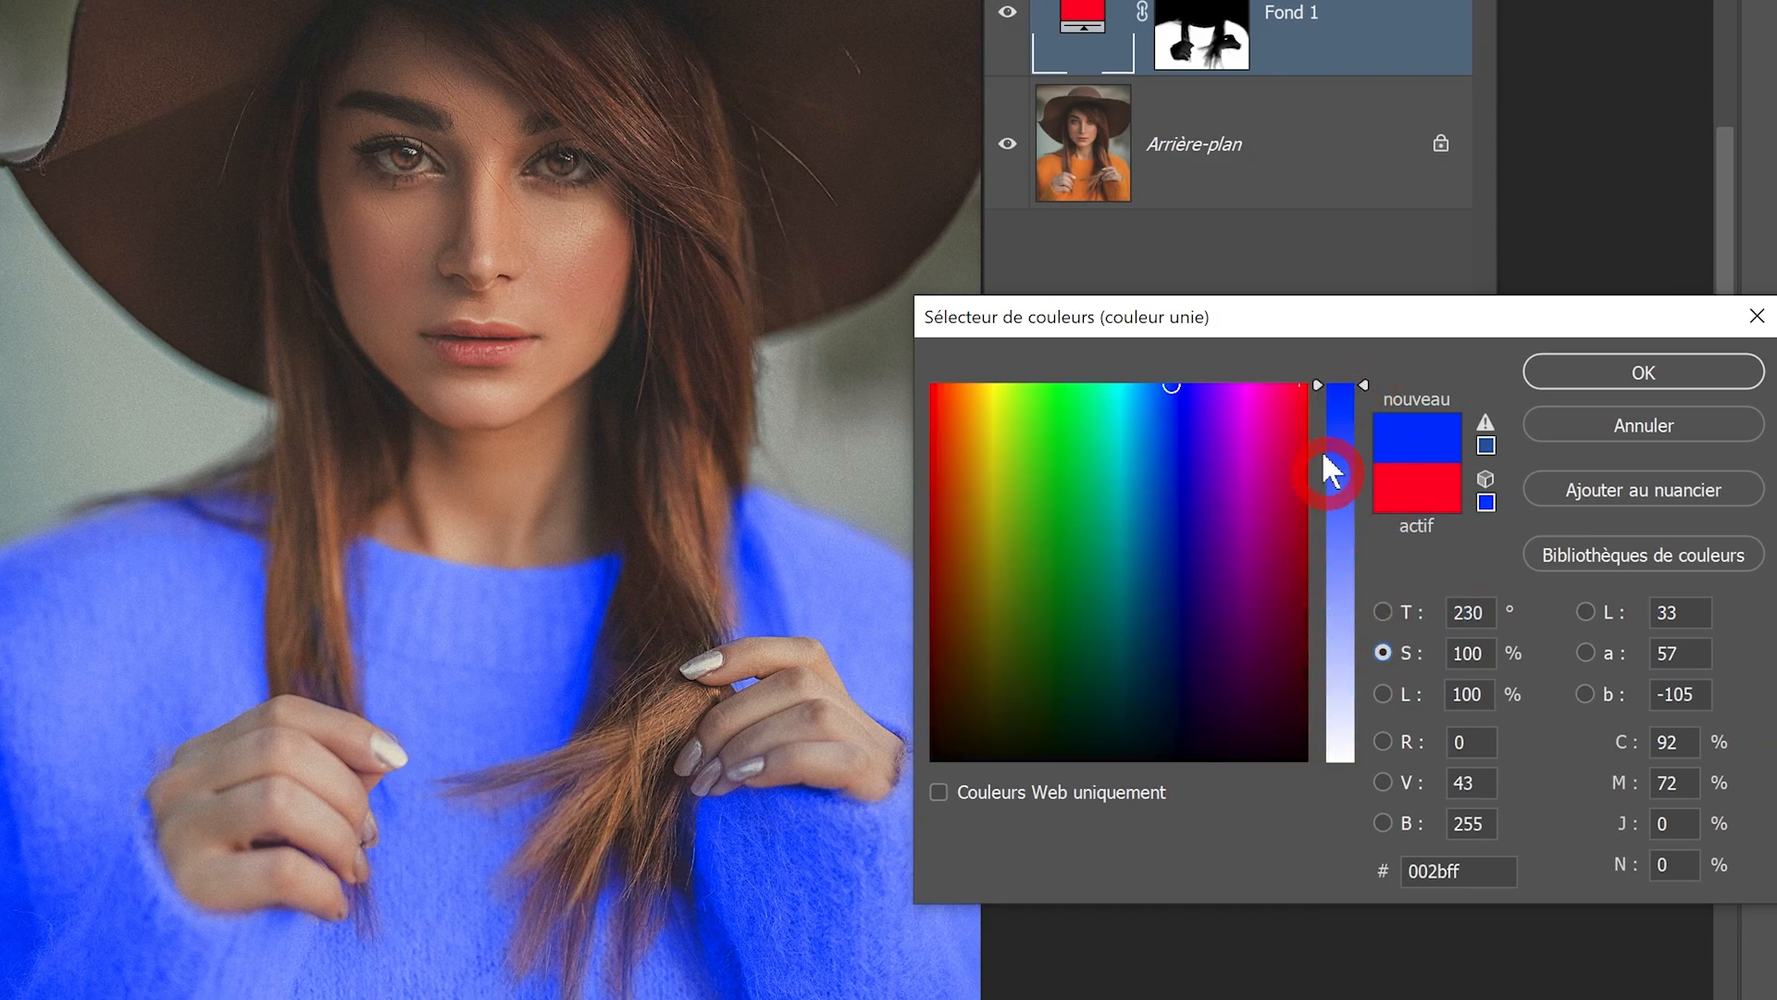
mouse_move(1364, 372)
mouse_down()
mouse_move(1381, 722)
mouse_move(1372, 372)
mouse_up()
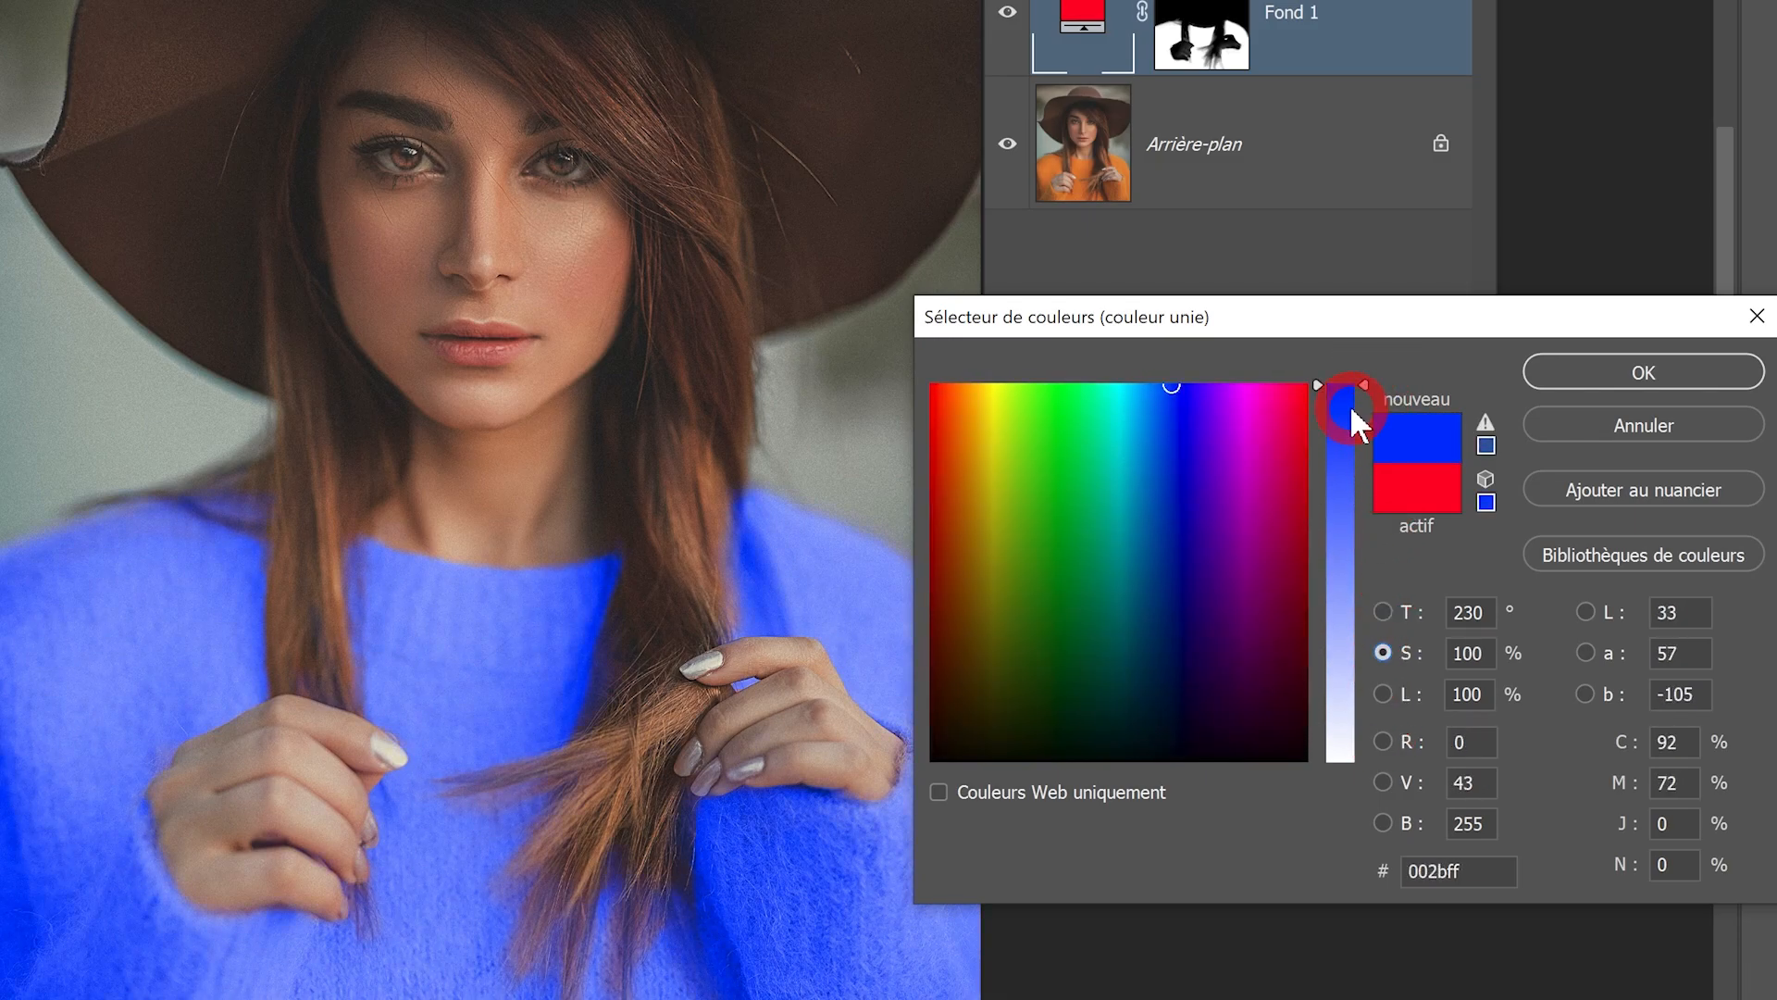
click(1382, 694)
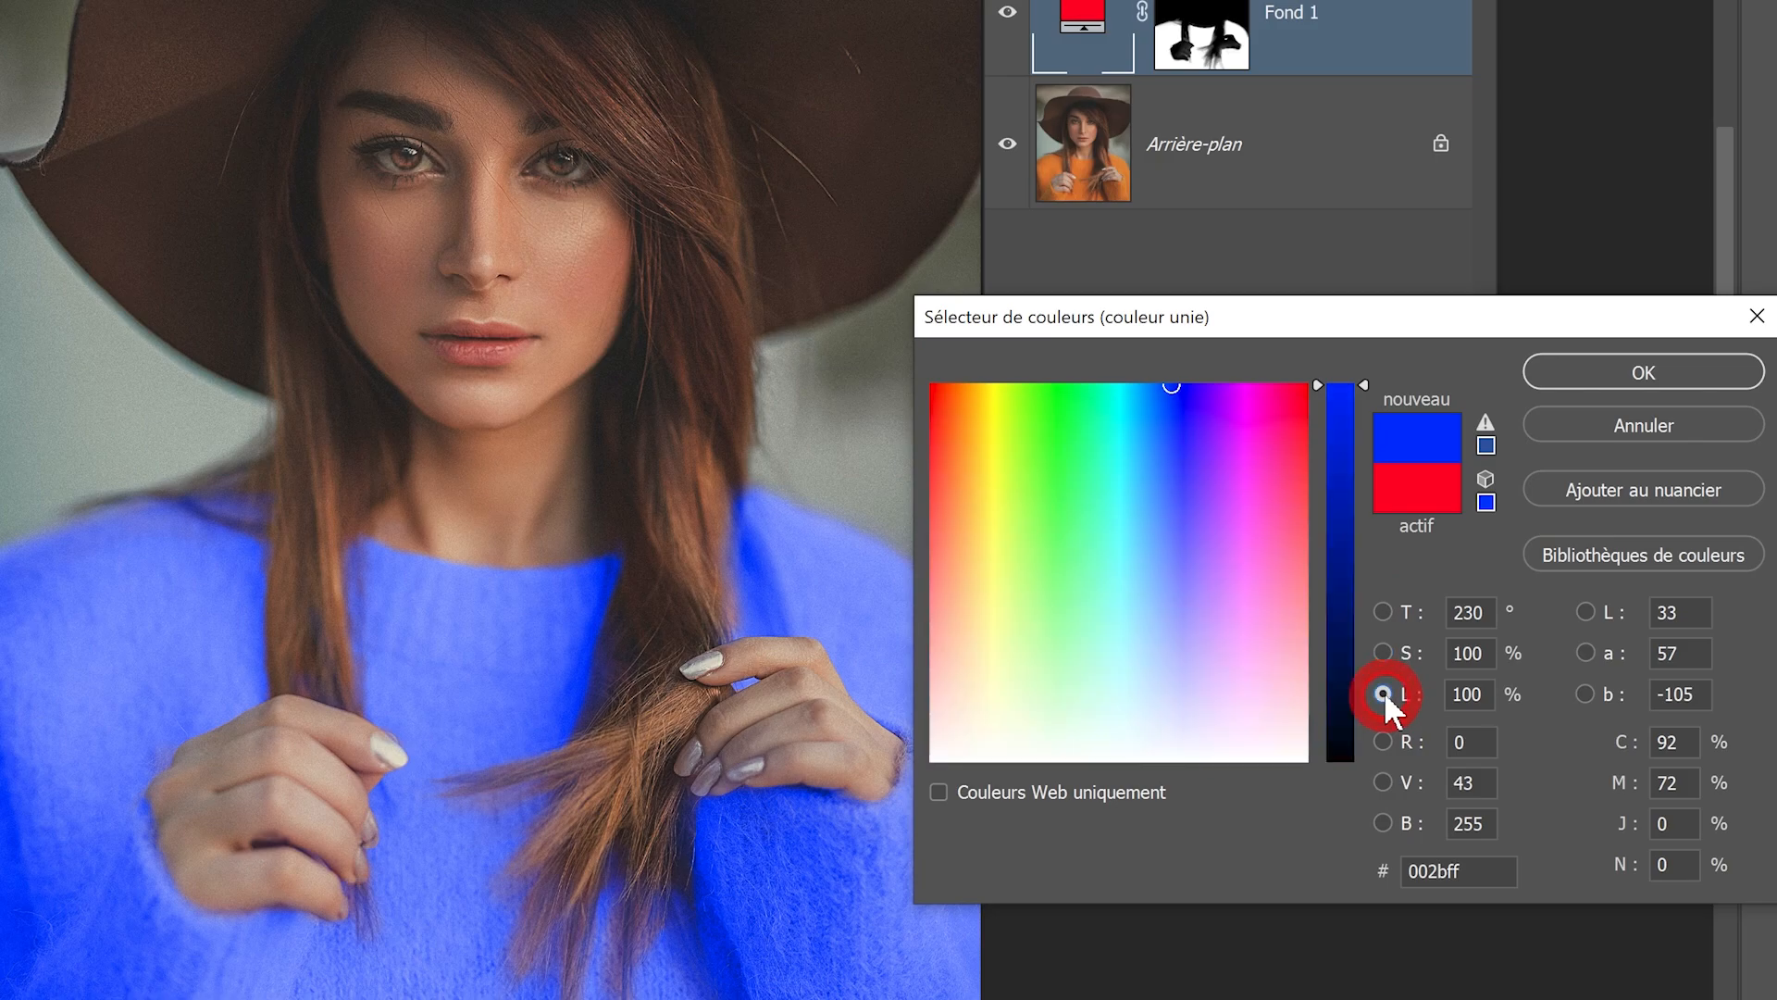
drag(1365, 383, 1407, 515)
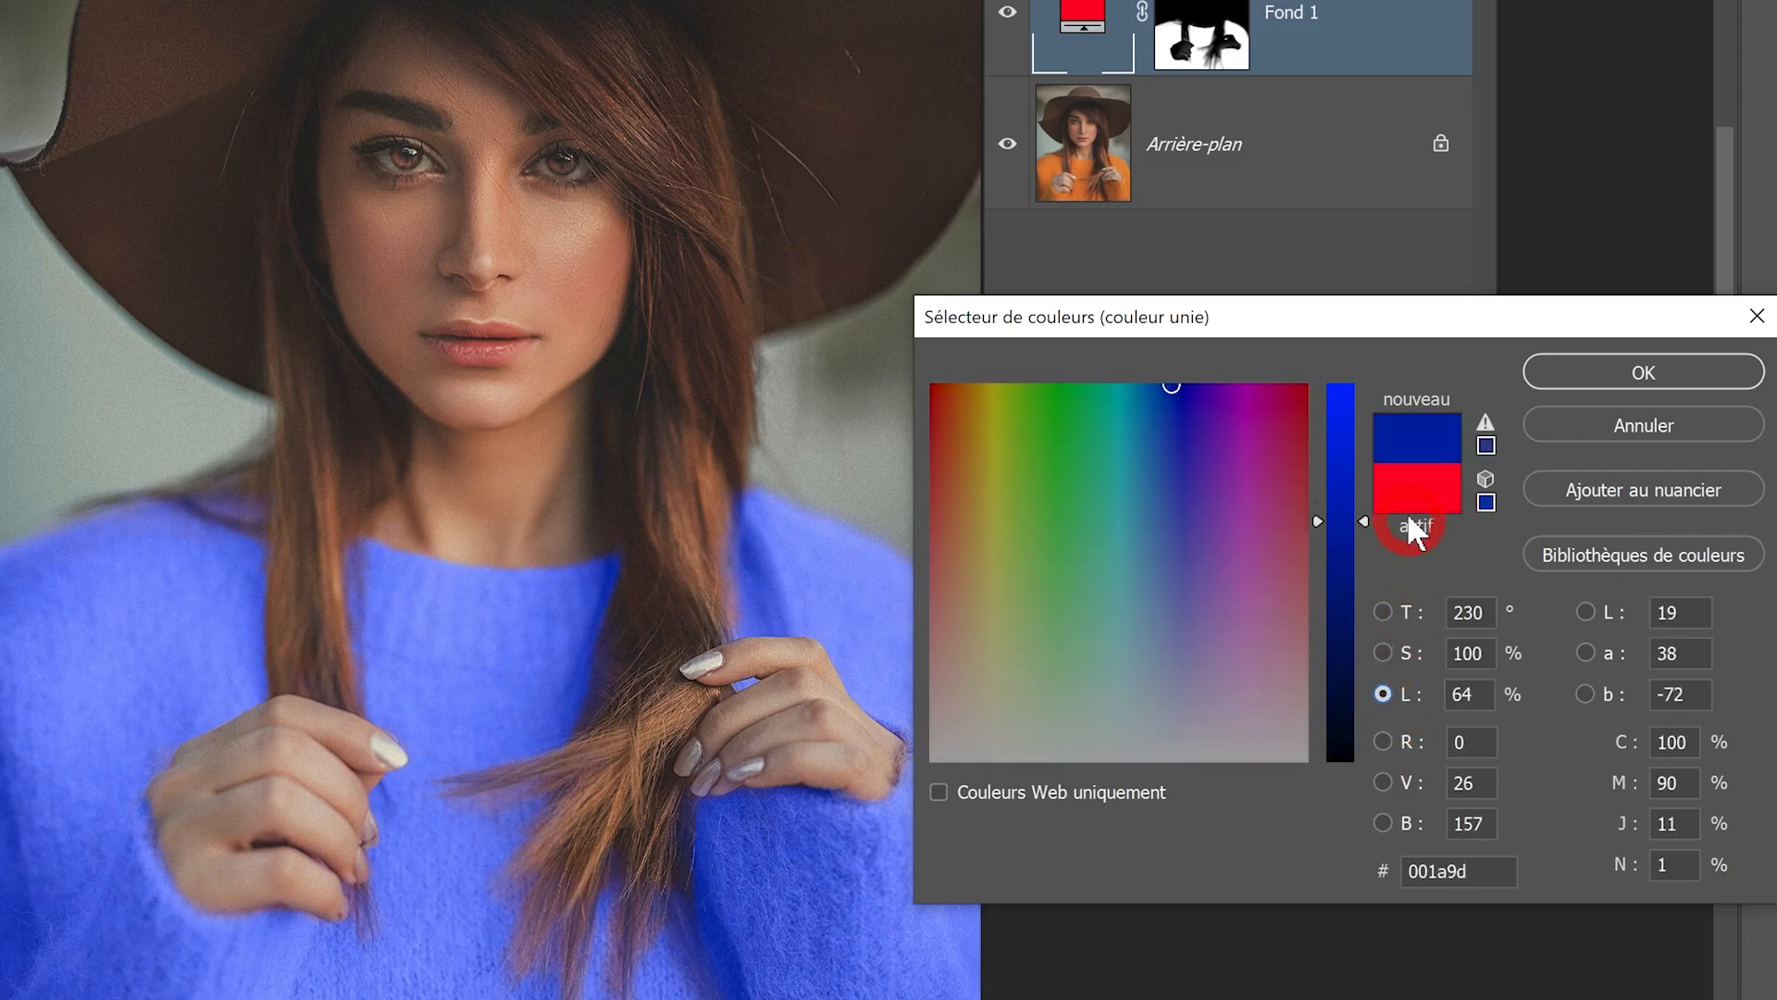
click(1371, 501)
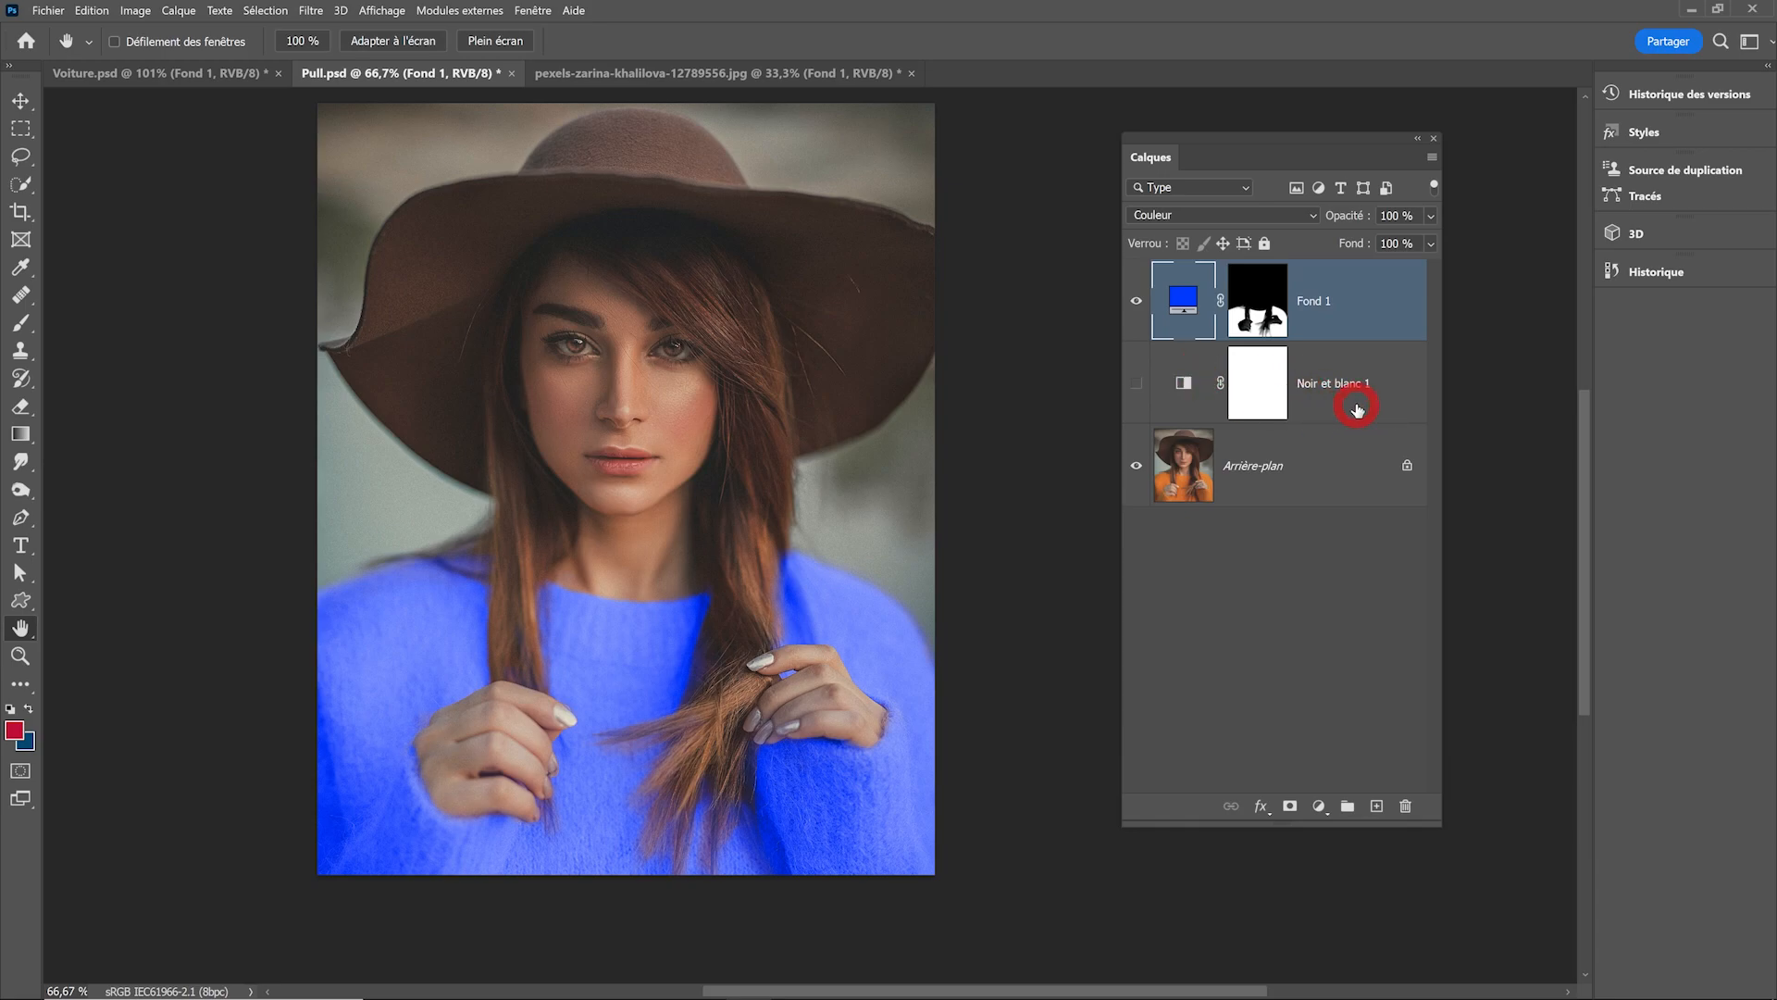
Compare the Couleur fill over the black-and-white image, toggling Fond 1's visibility before hiding the Noir et blanc 1 layer again.
click(1137, 383)
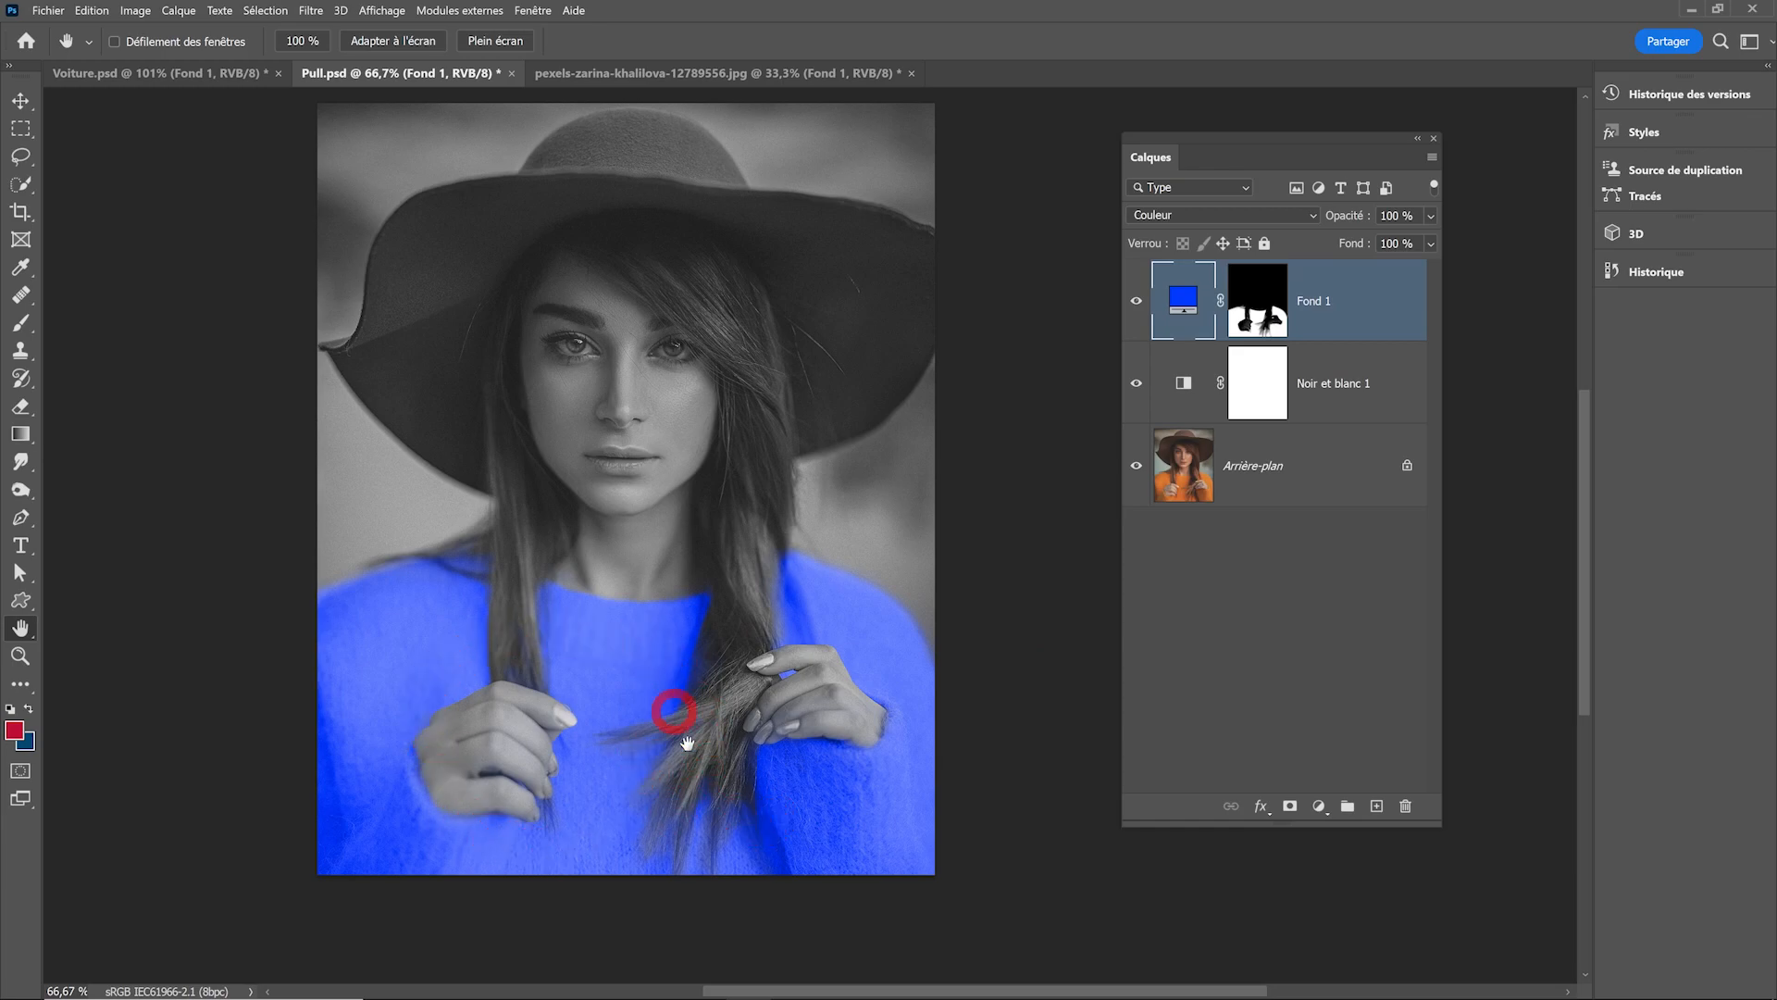
click(1136, 296)
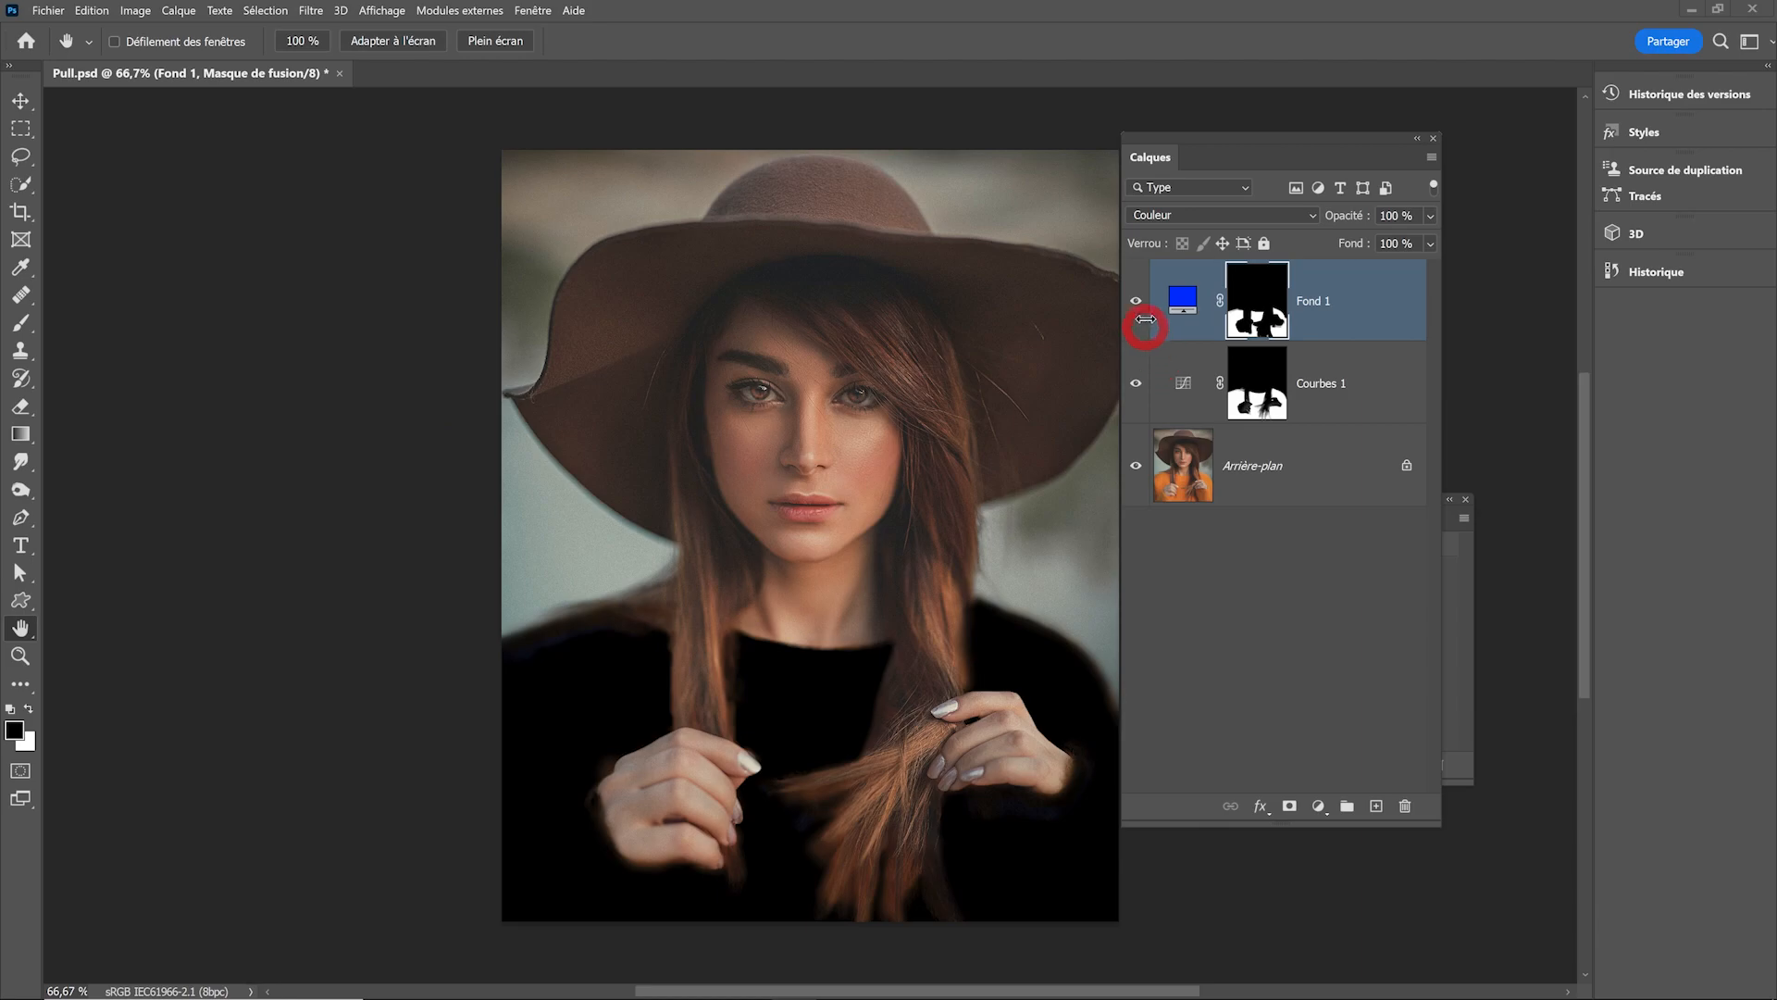
key(alt+bracketleft)
click(1136, 301)
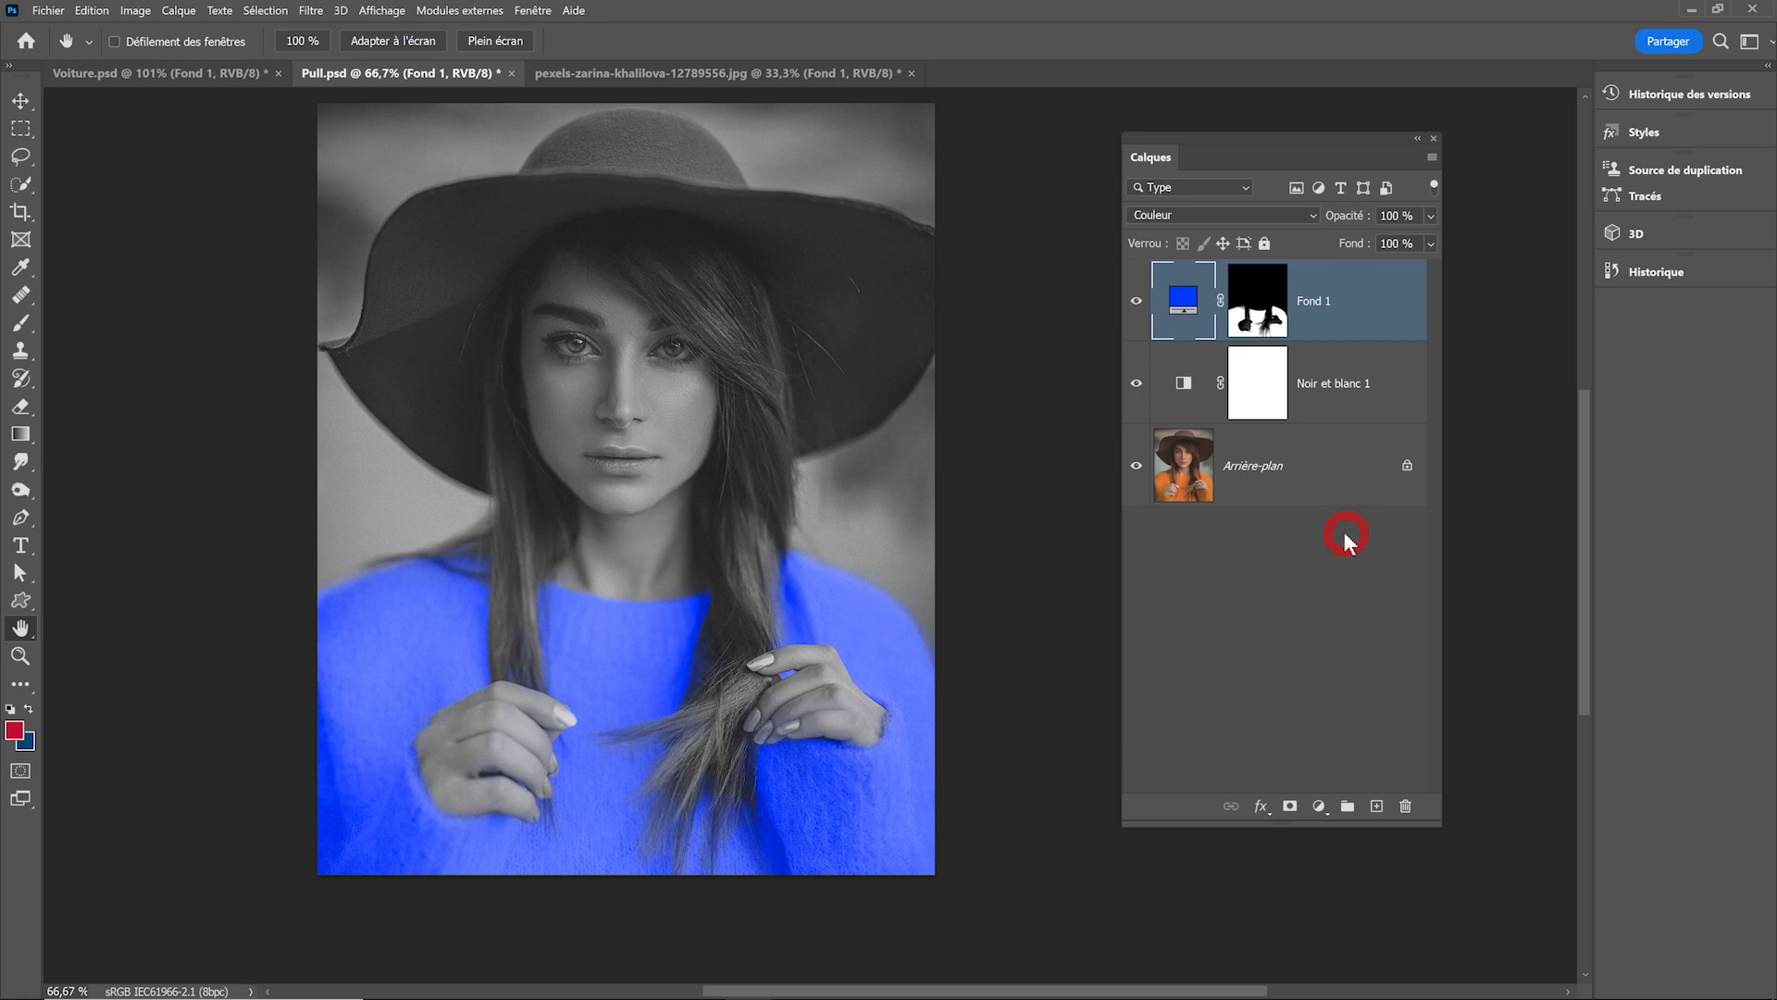
click(1137, 382)
Add a Courbes adjustment layer above Arrière-plan and replace its mask with the sweater mask from Fond 1.
click(1320, 474)
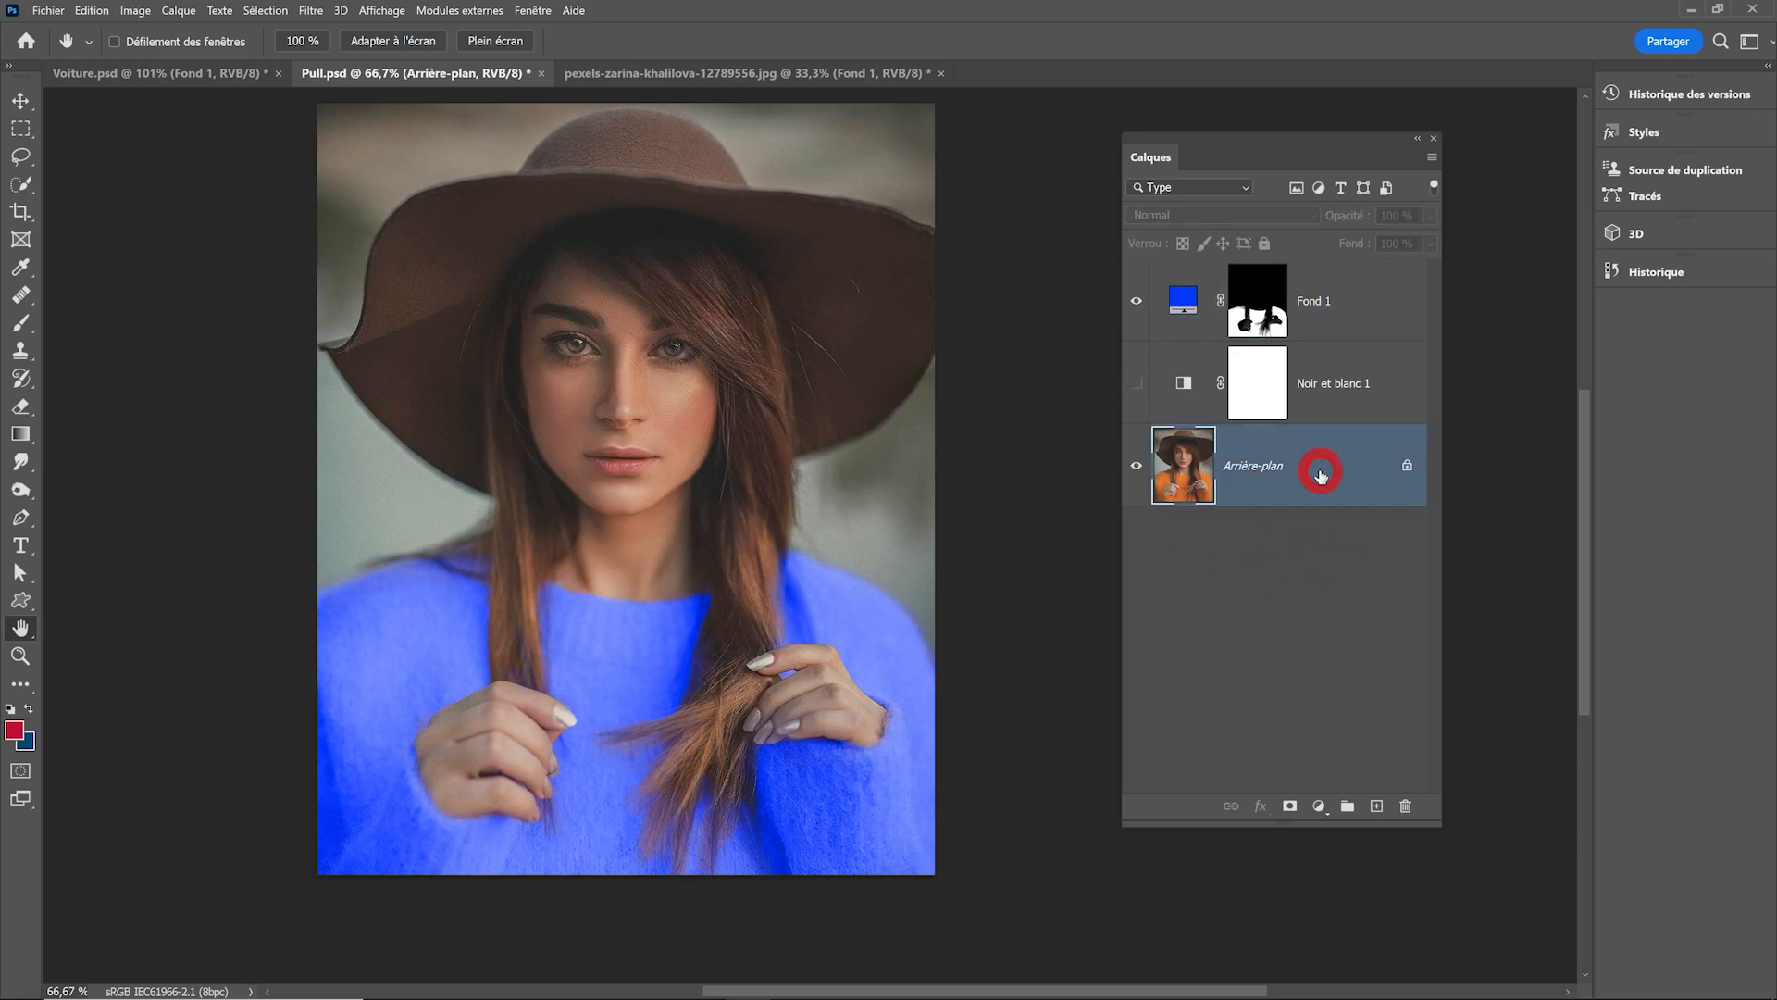
click(1319, 803)
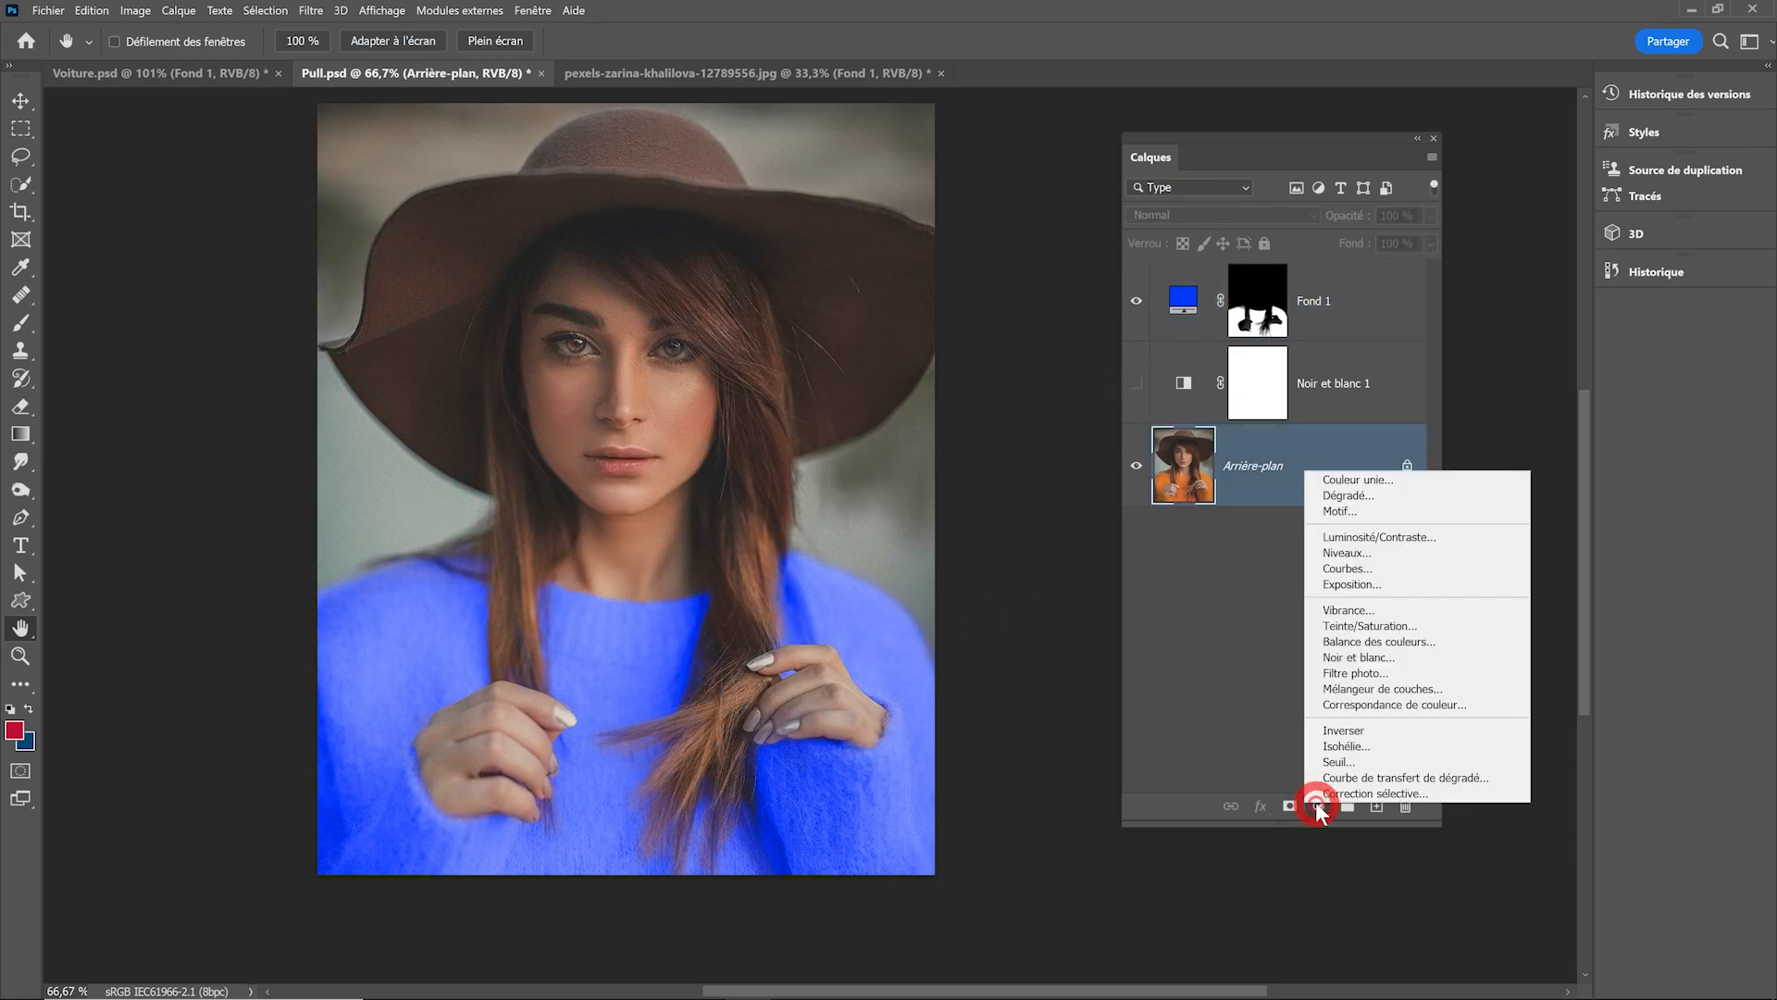
click(1386, 569)
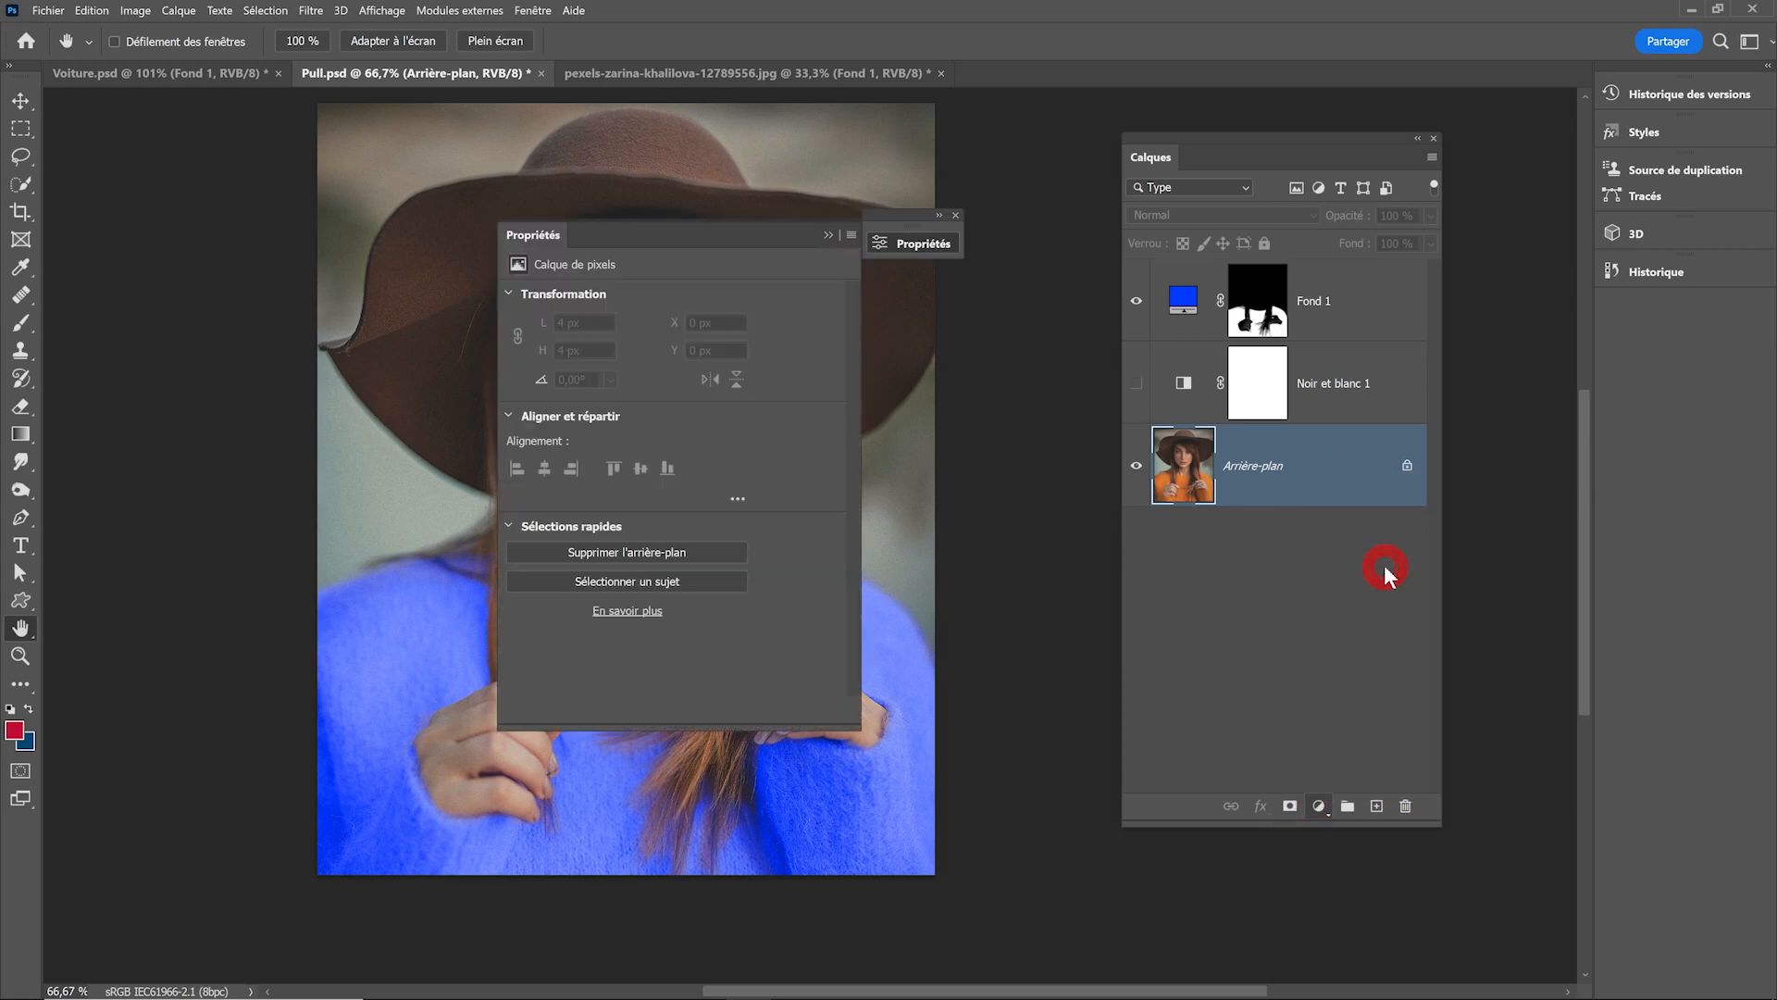
drag(1256, 301, 1263, 465)
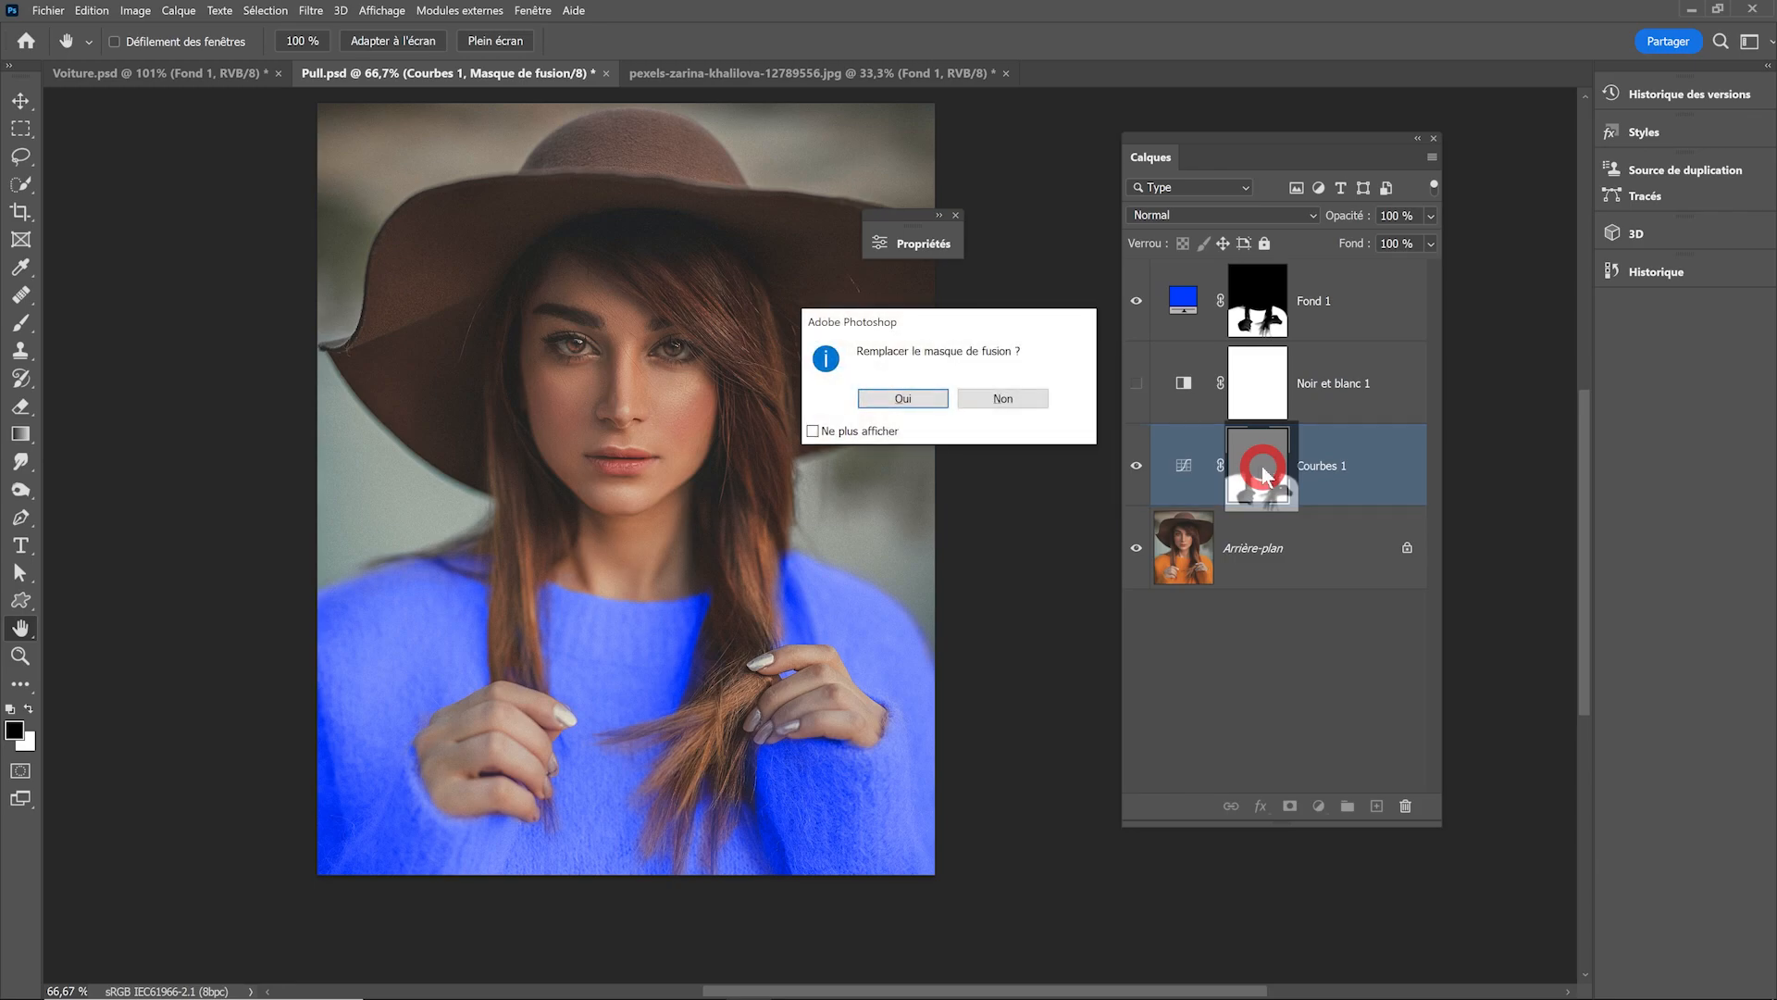
click(903, 398)
Darken the sweater by lowering the white end point of the Courbes 1 curve.
double_click(1185, 465)
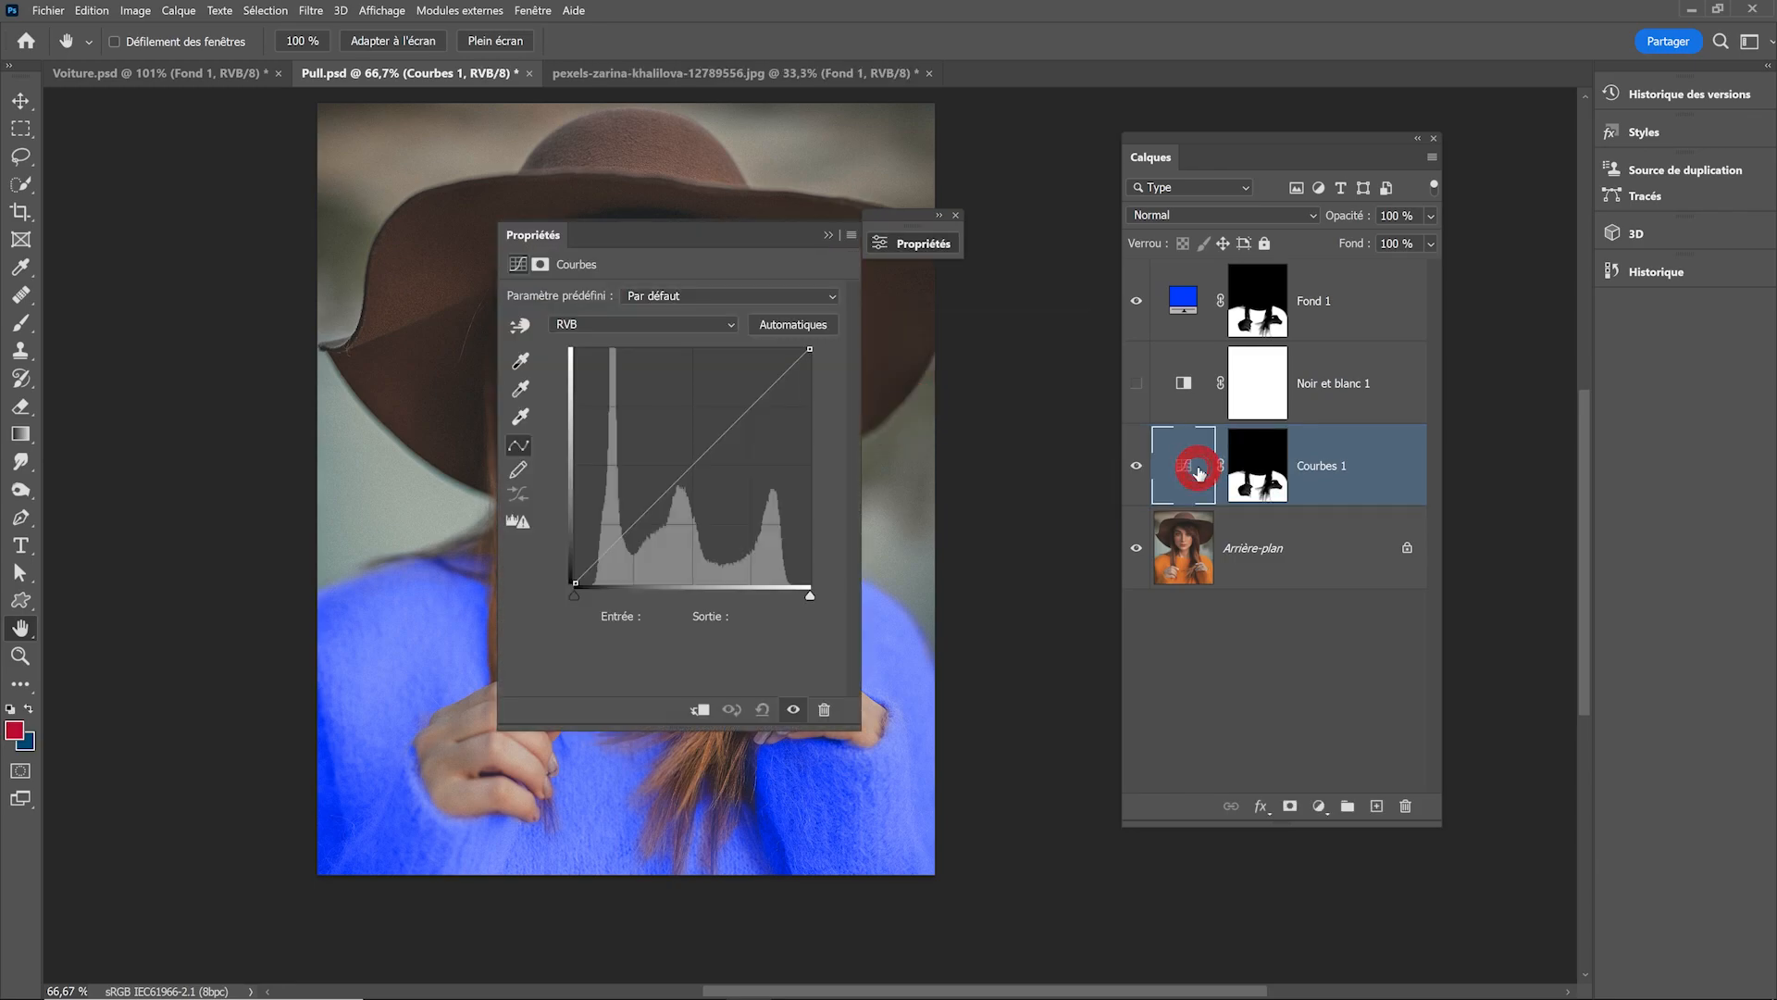
drag(775, 254, 319, 100)
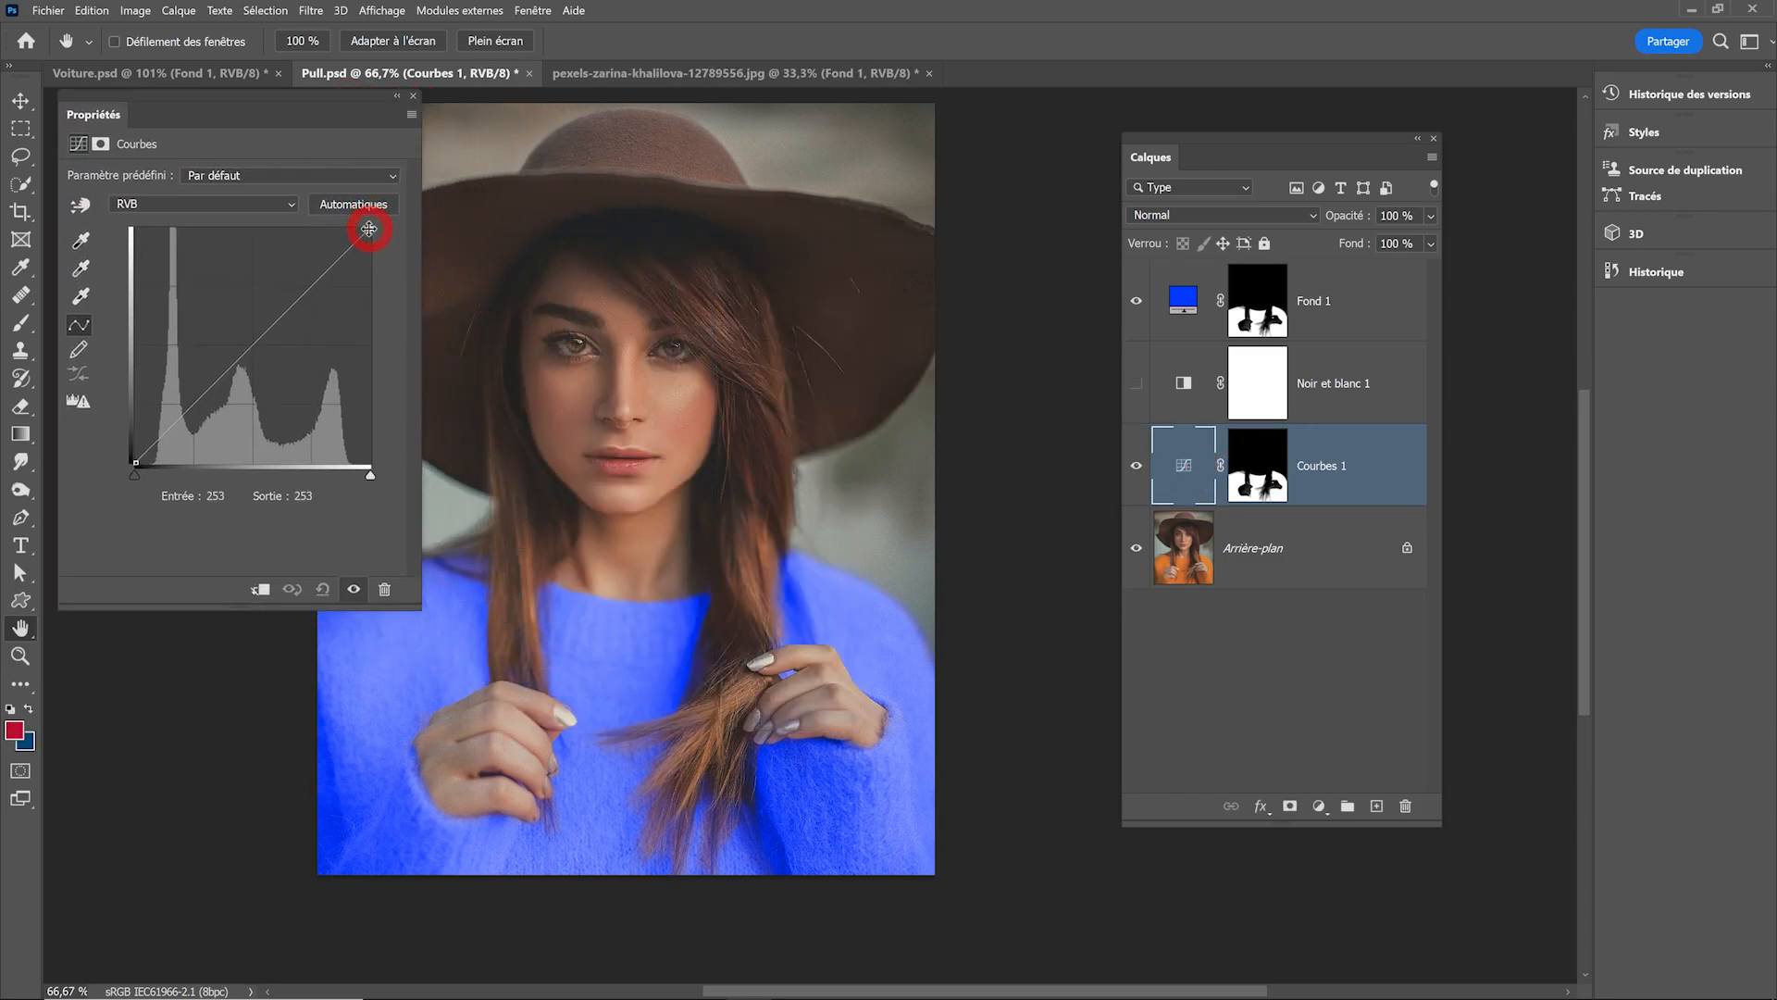
drag(370, 229, 385, 385)
click(1120, 414)
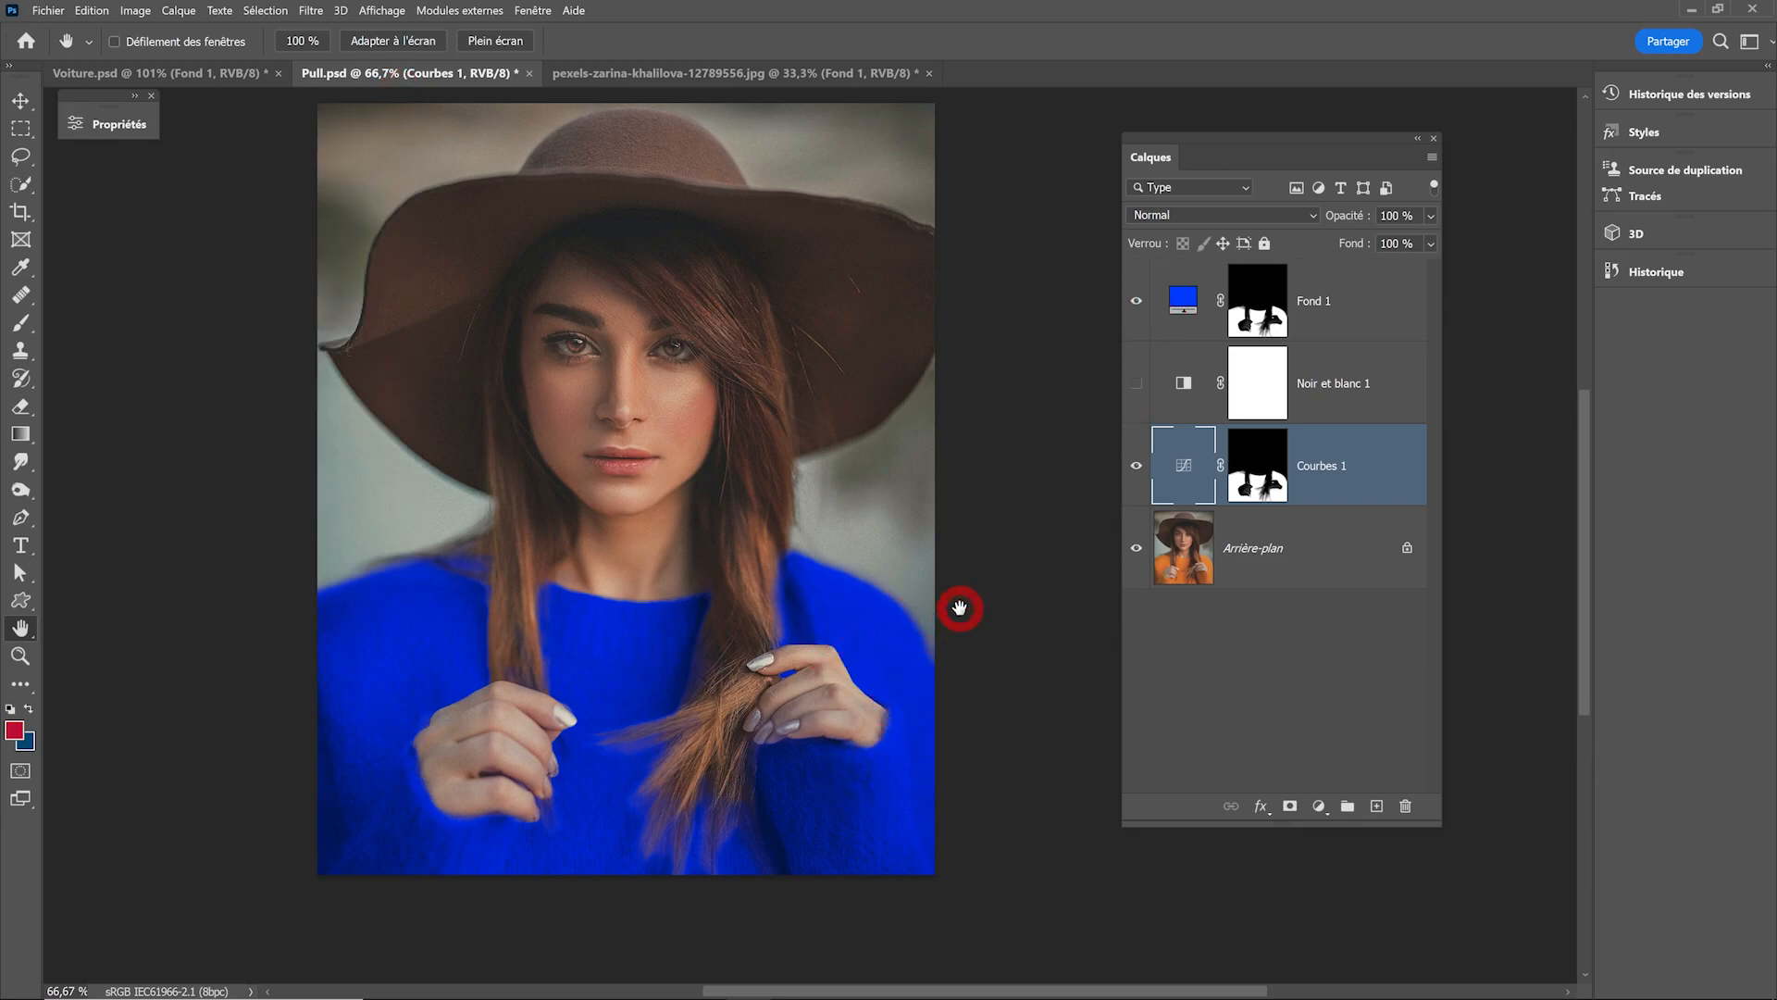
Change the Fond 1 fill colour to bright red (ff121d) with a hue of 357°.
double_click(1187, 299)
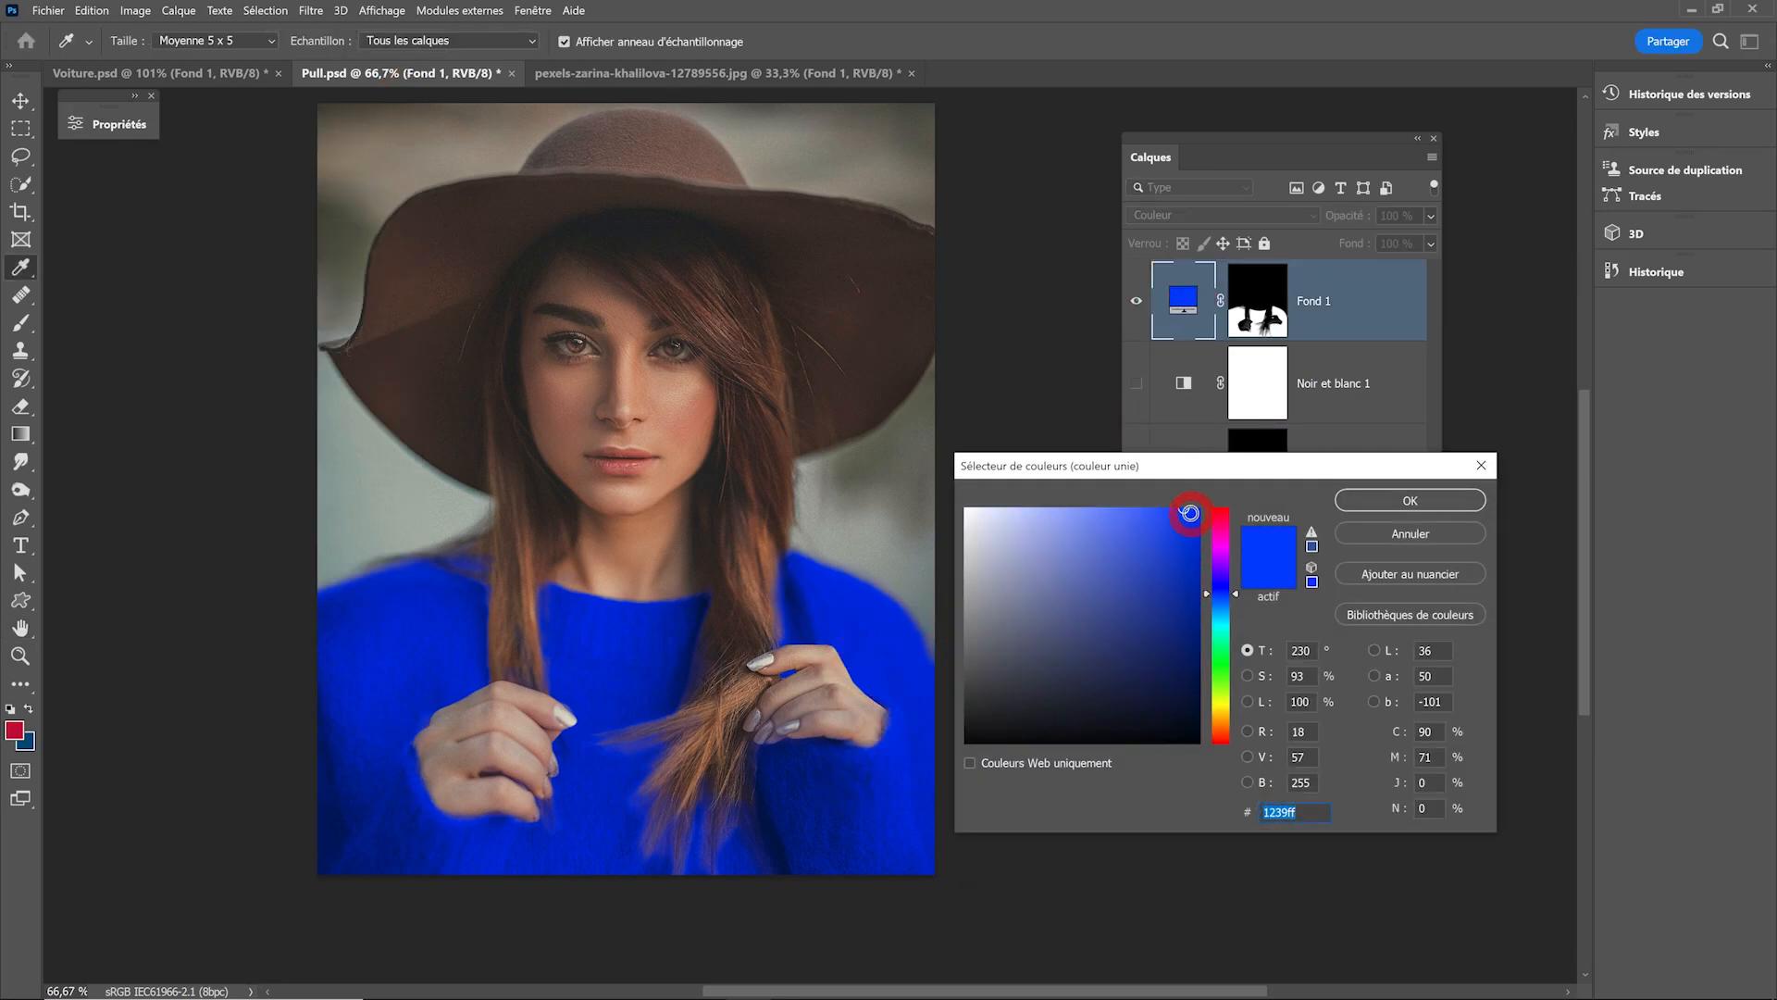
drag(1231, 593, 1224, 509)
click(1373, 498)
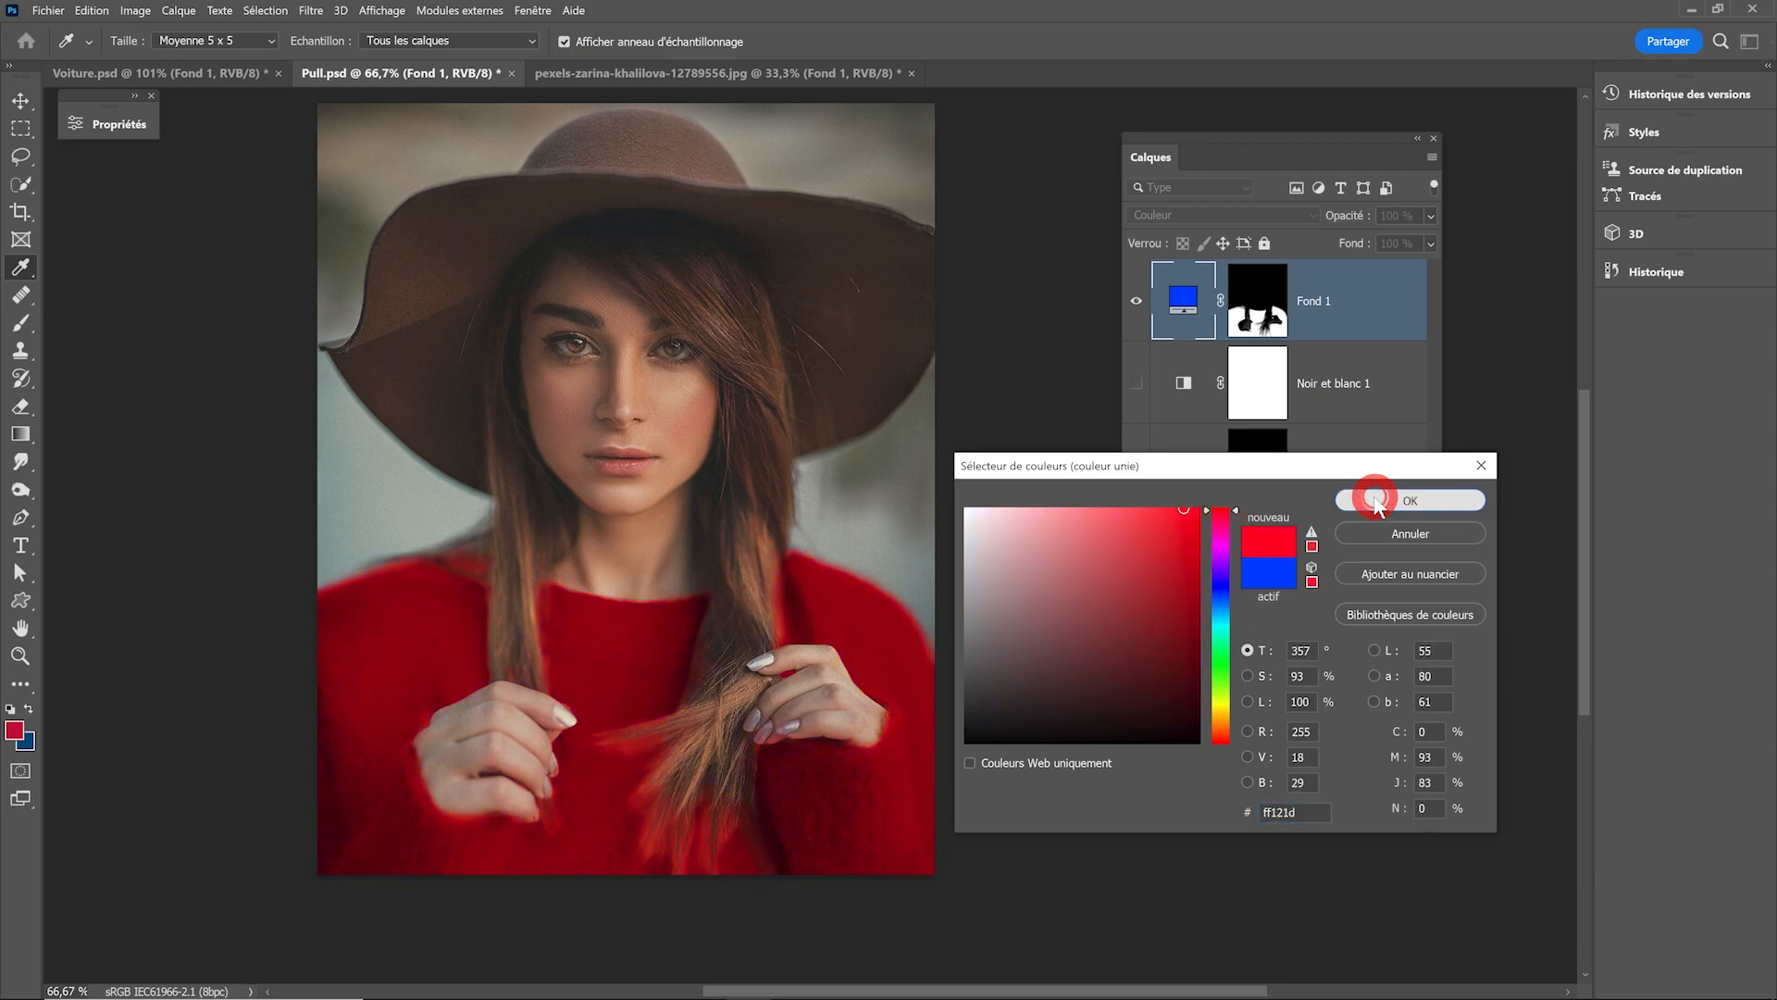
In Courbes 1's blending options, pull the Calque du dessous white slider to 129 and split it to soften the transition in the sweater's highlights.
click(1353, 458)
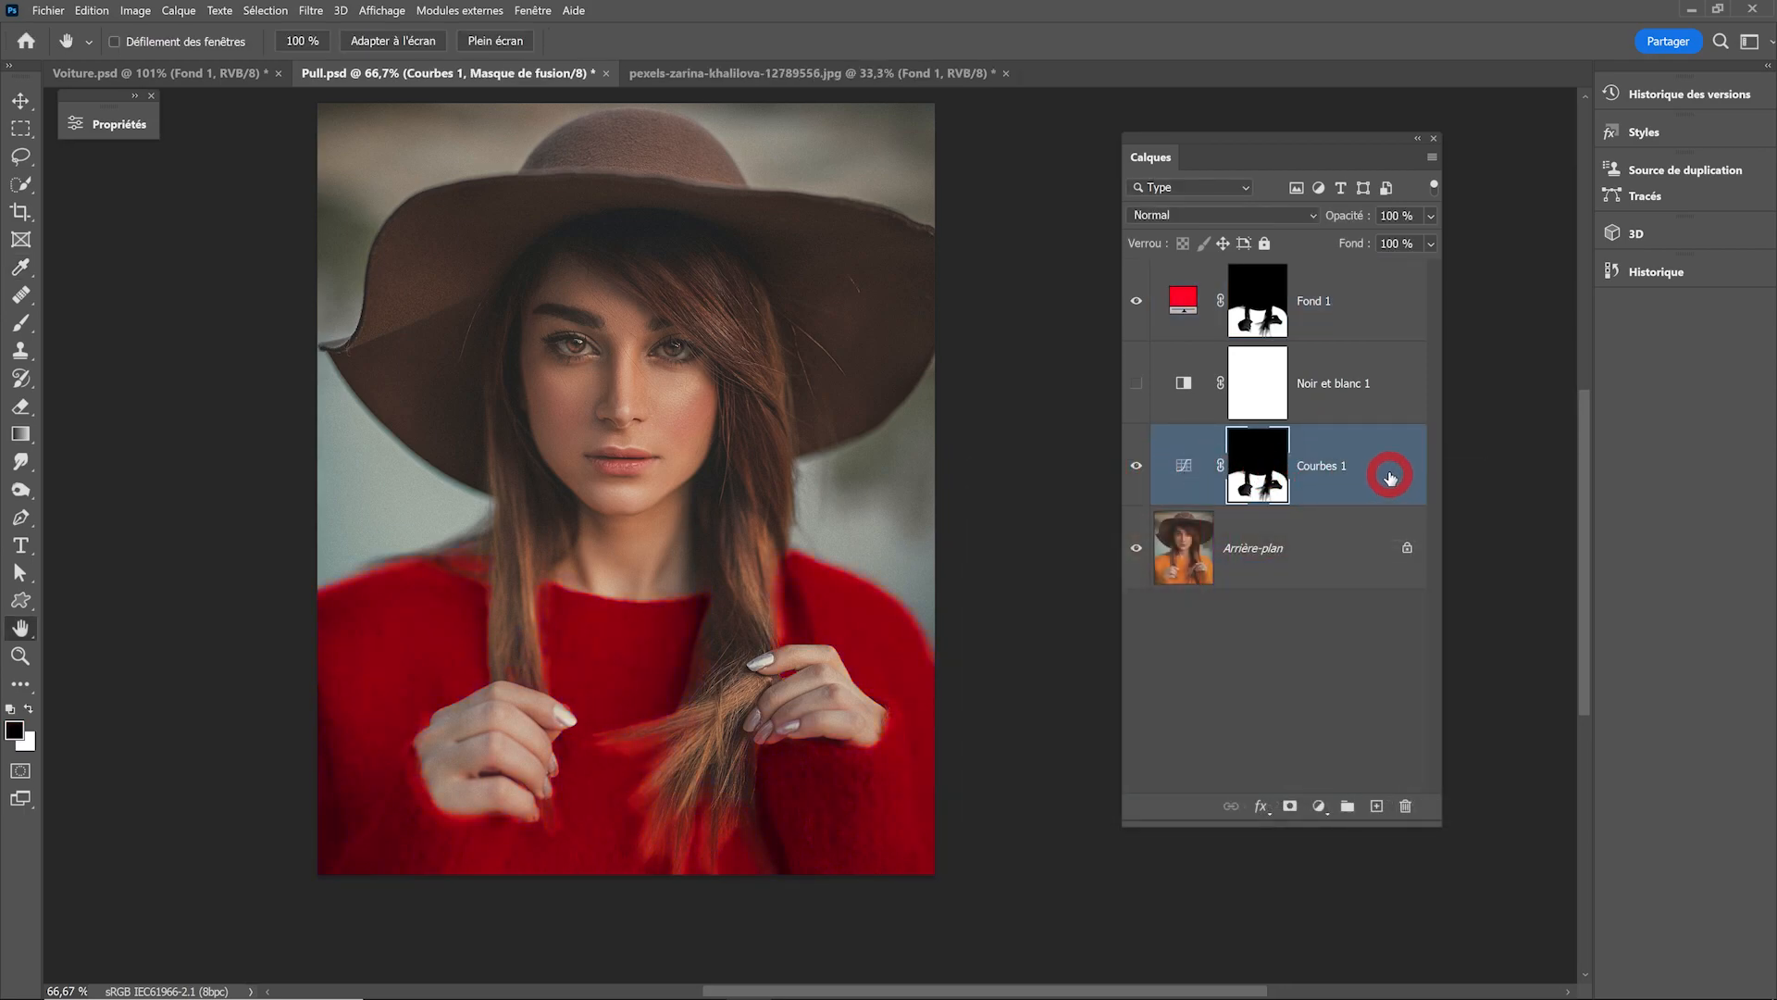
key(ctrl+2)
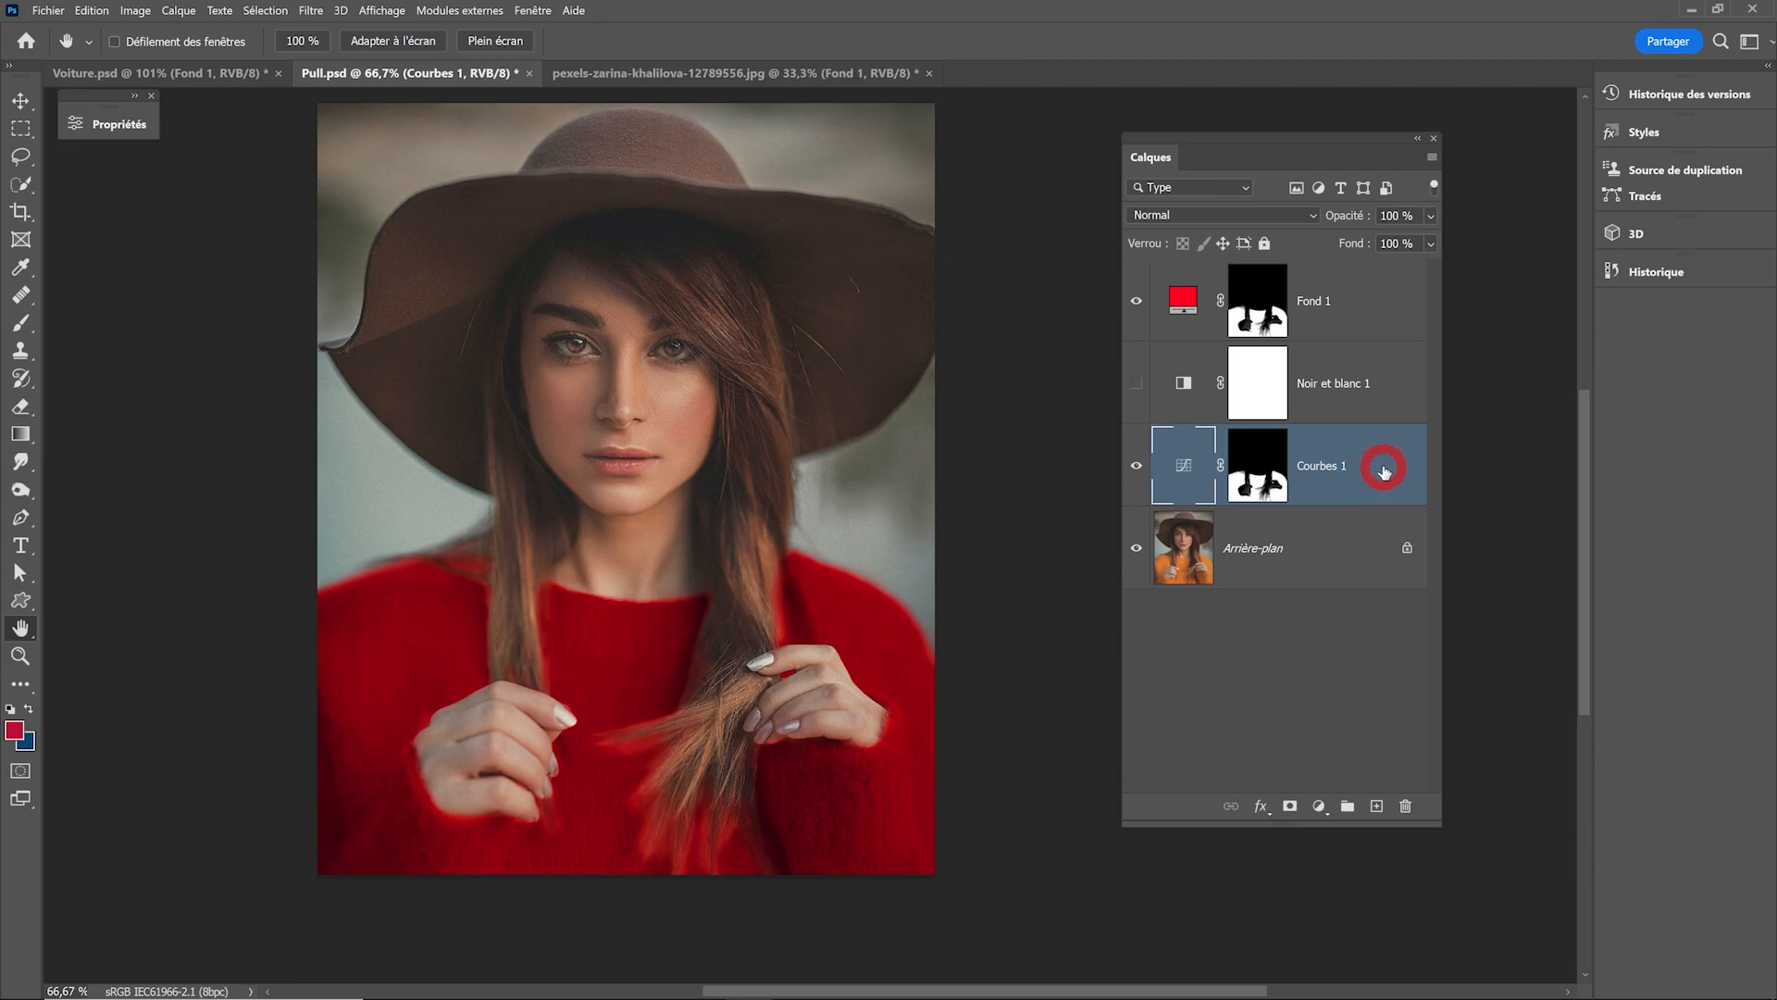
double_click(1384, 471)
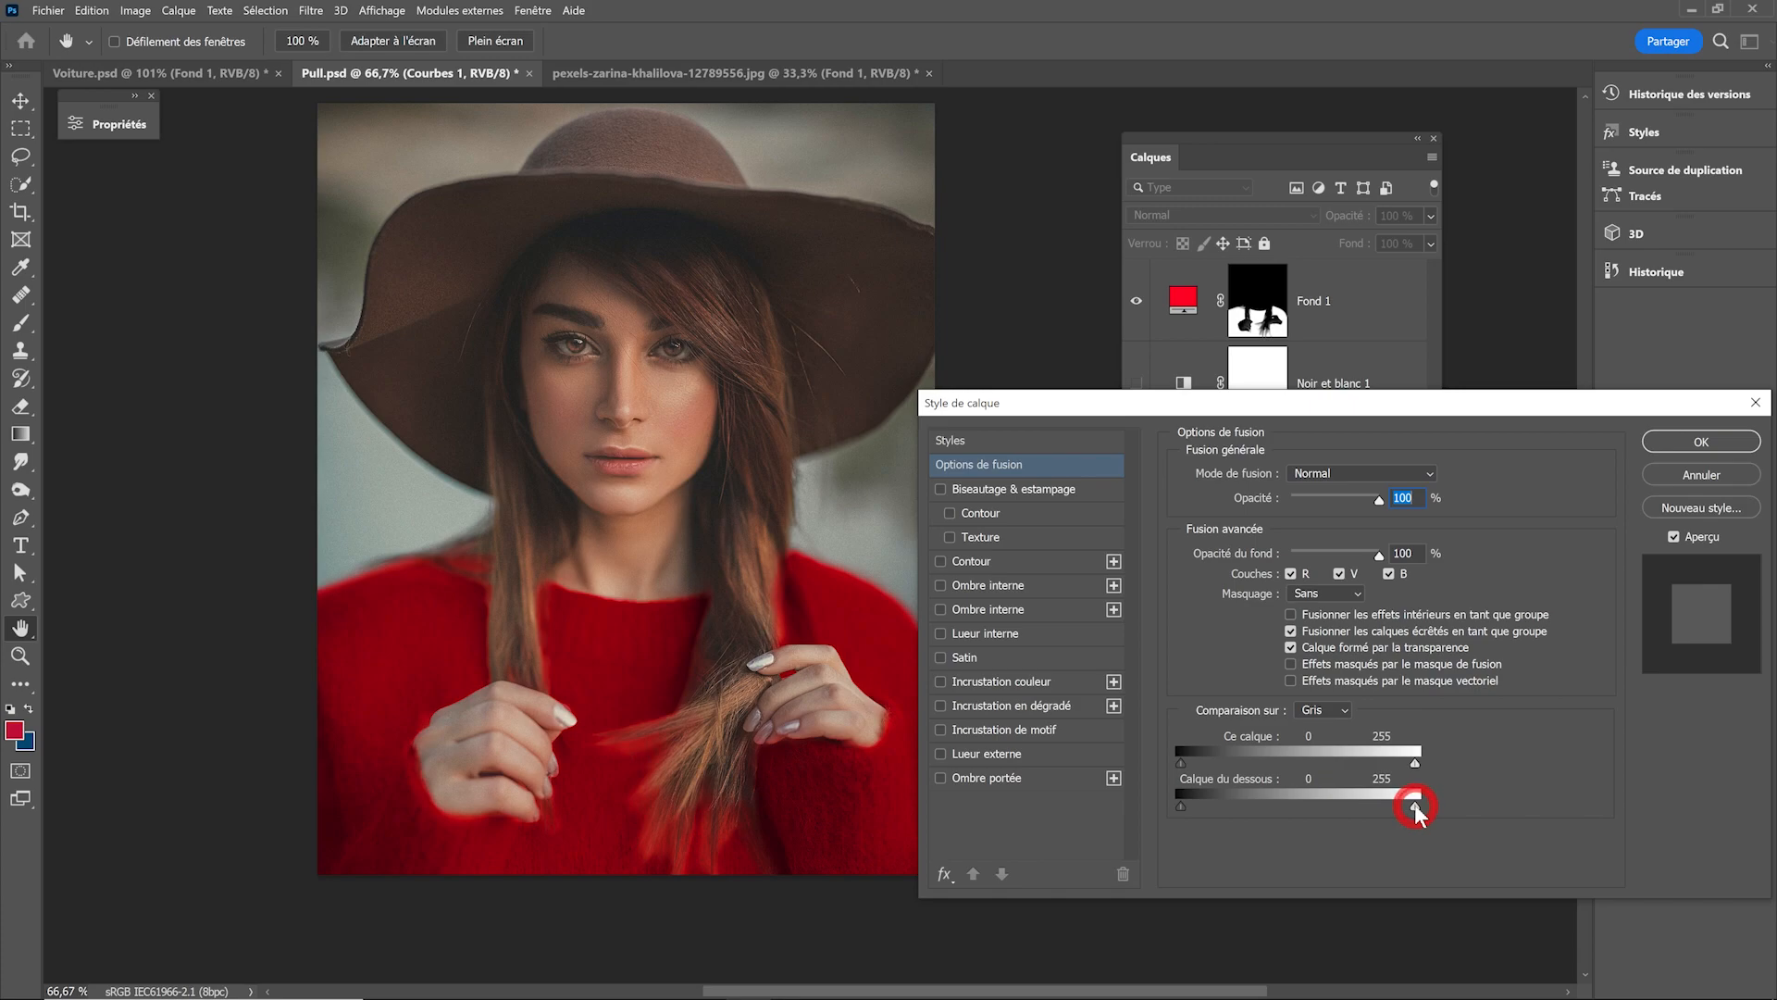
drag(1409, 812, 1303, 808)
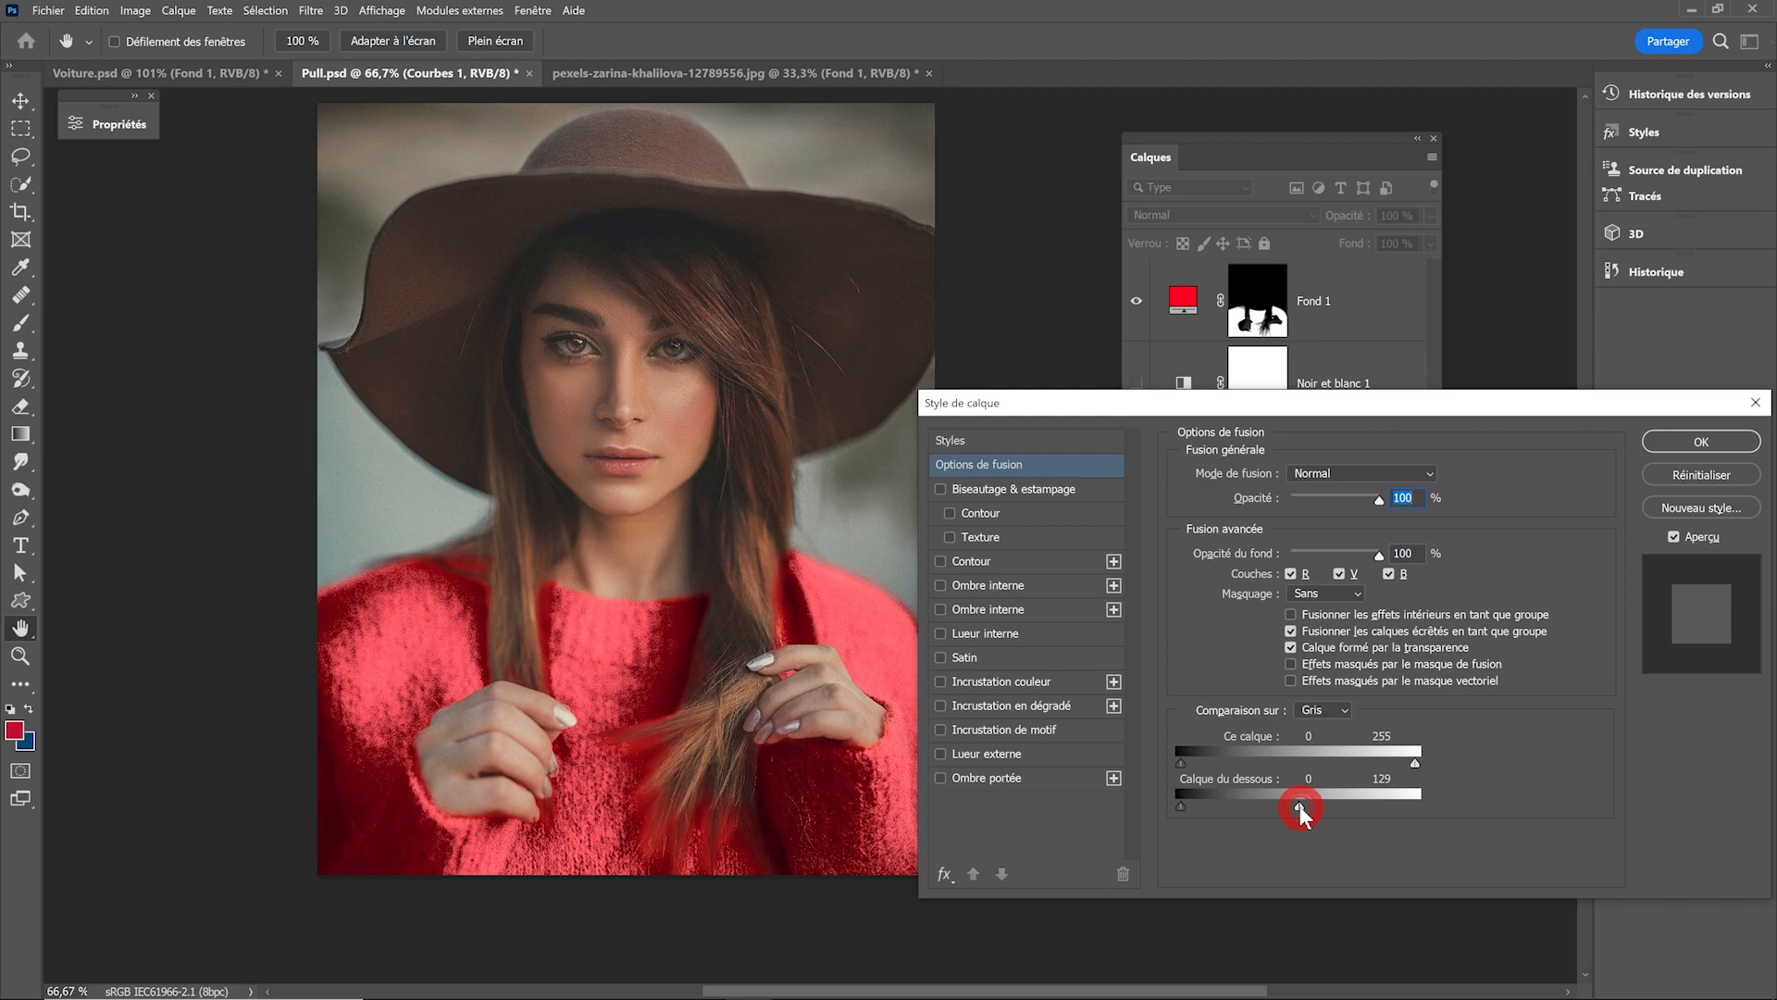
alt+drag(1300, 810, 1338, 808)
drag(1356, 805, 1411, 807)
click(1702, 443)
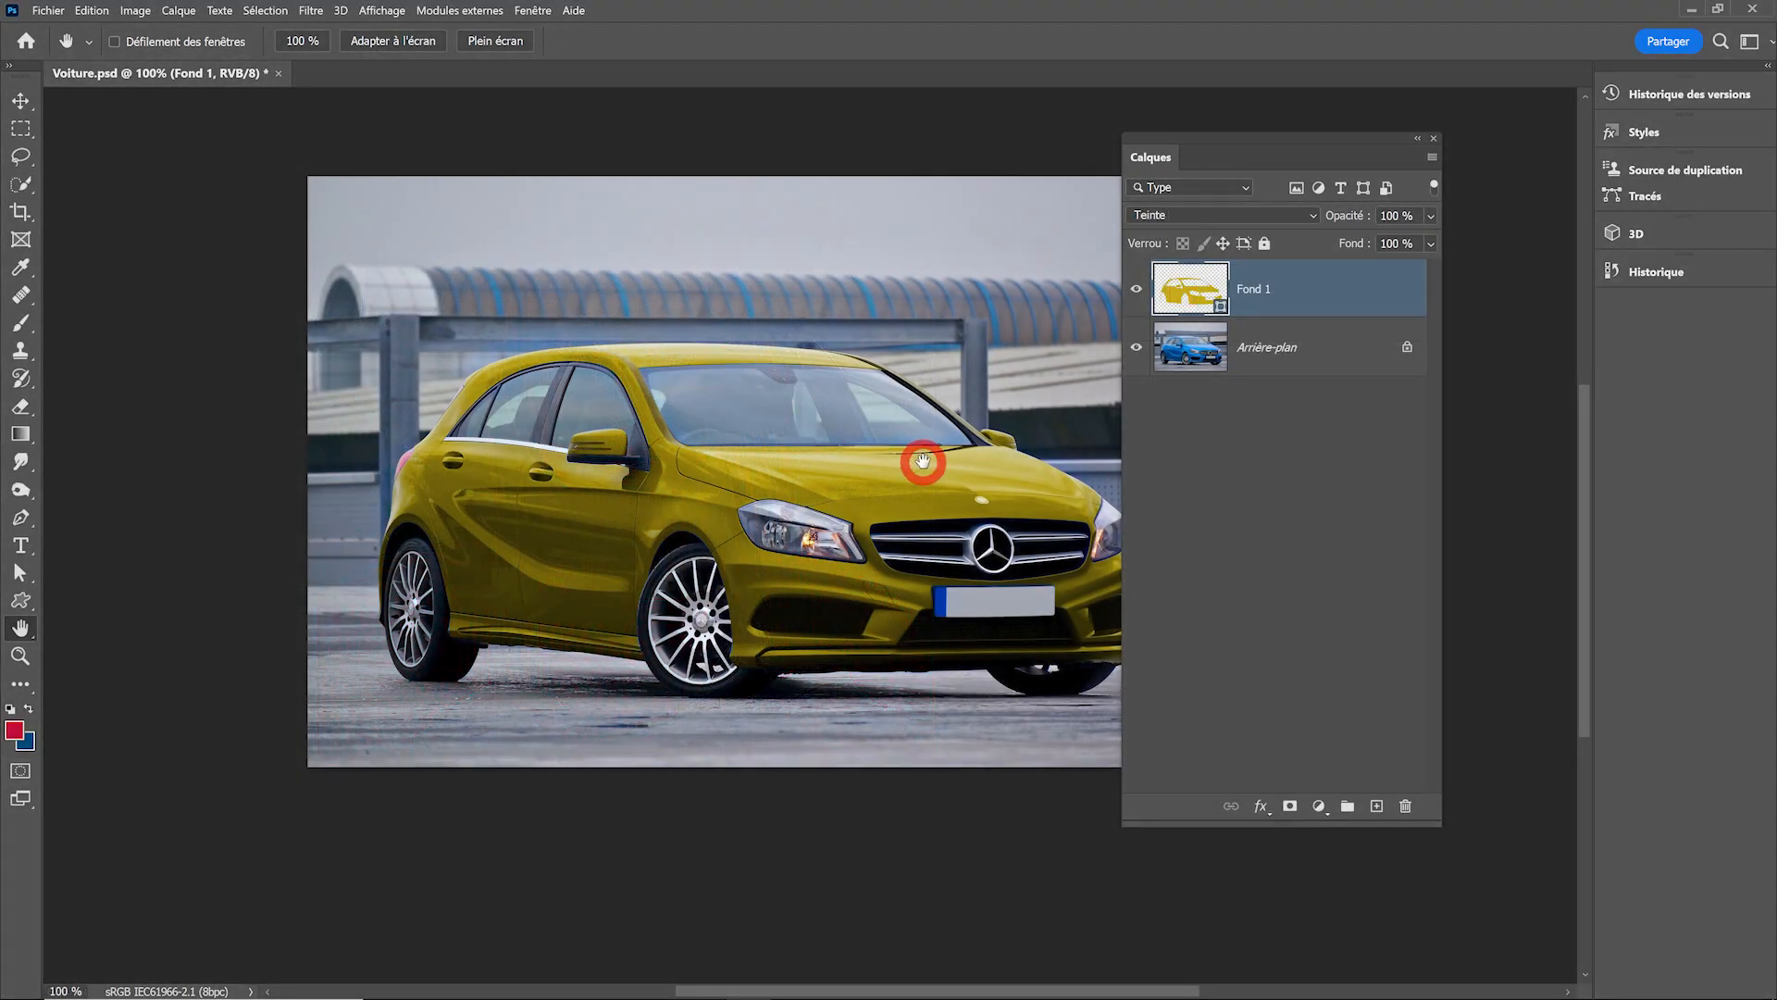
In Voiture.psd, set the car's Fond 1 blending mode to Couleur and its fill colour to bright yellow (ffde00).
drag(920, 460, 729, 412)
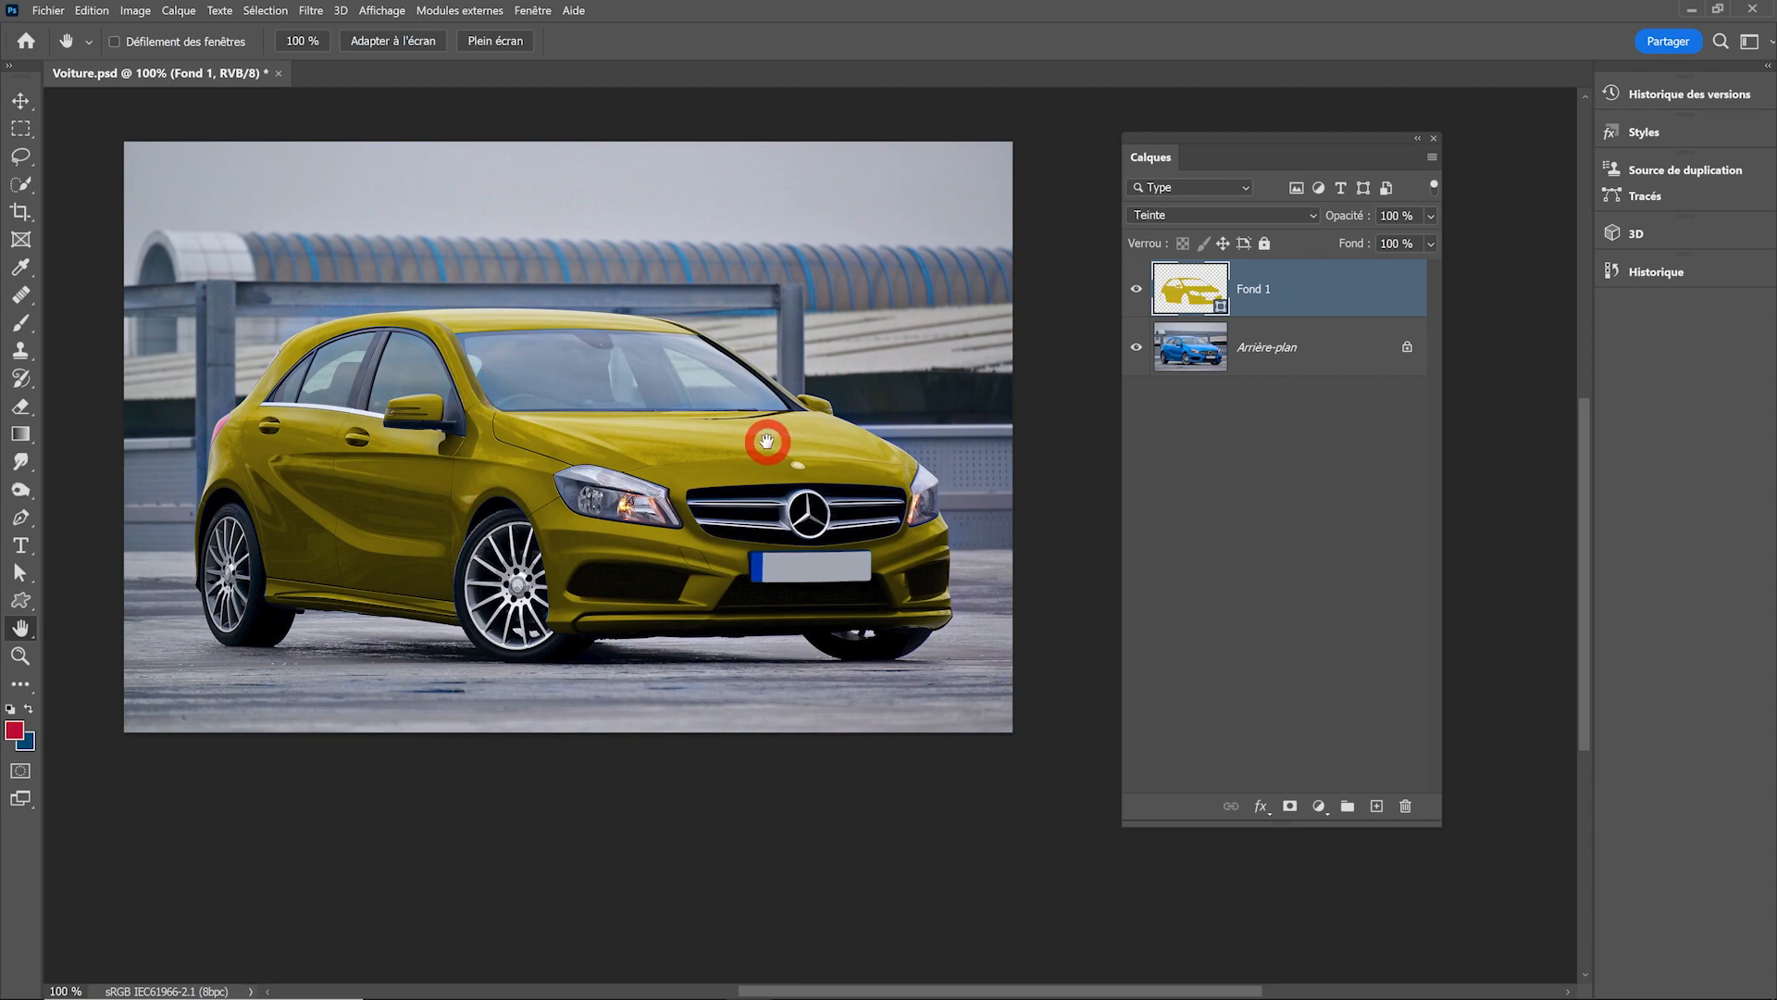
click(1194, 215)
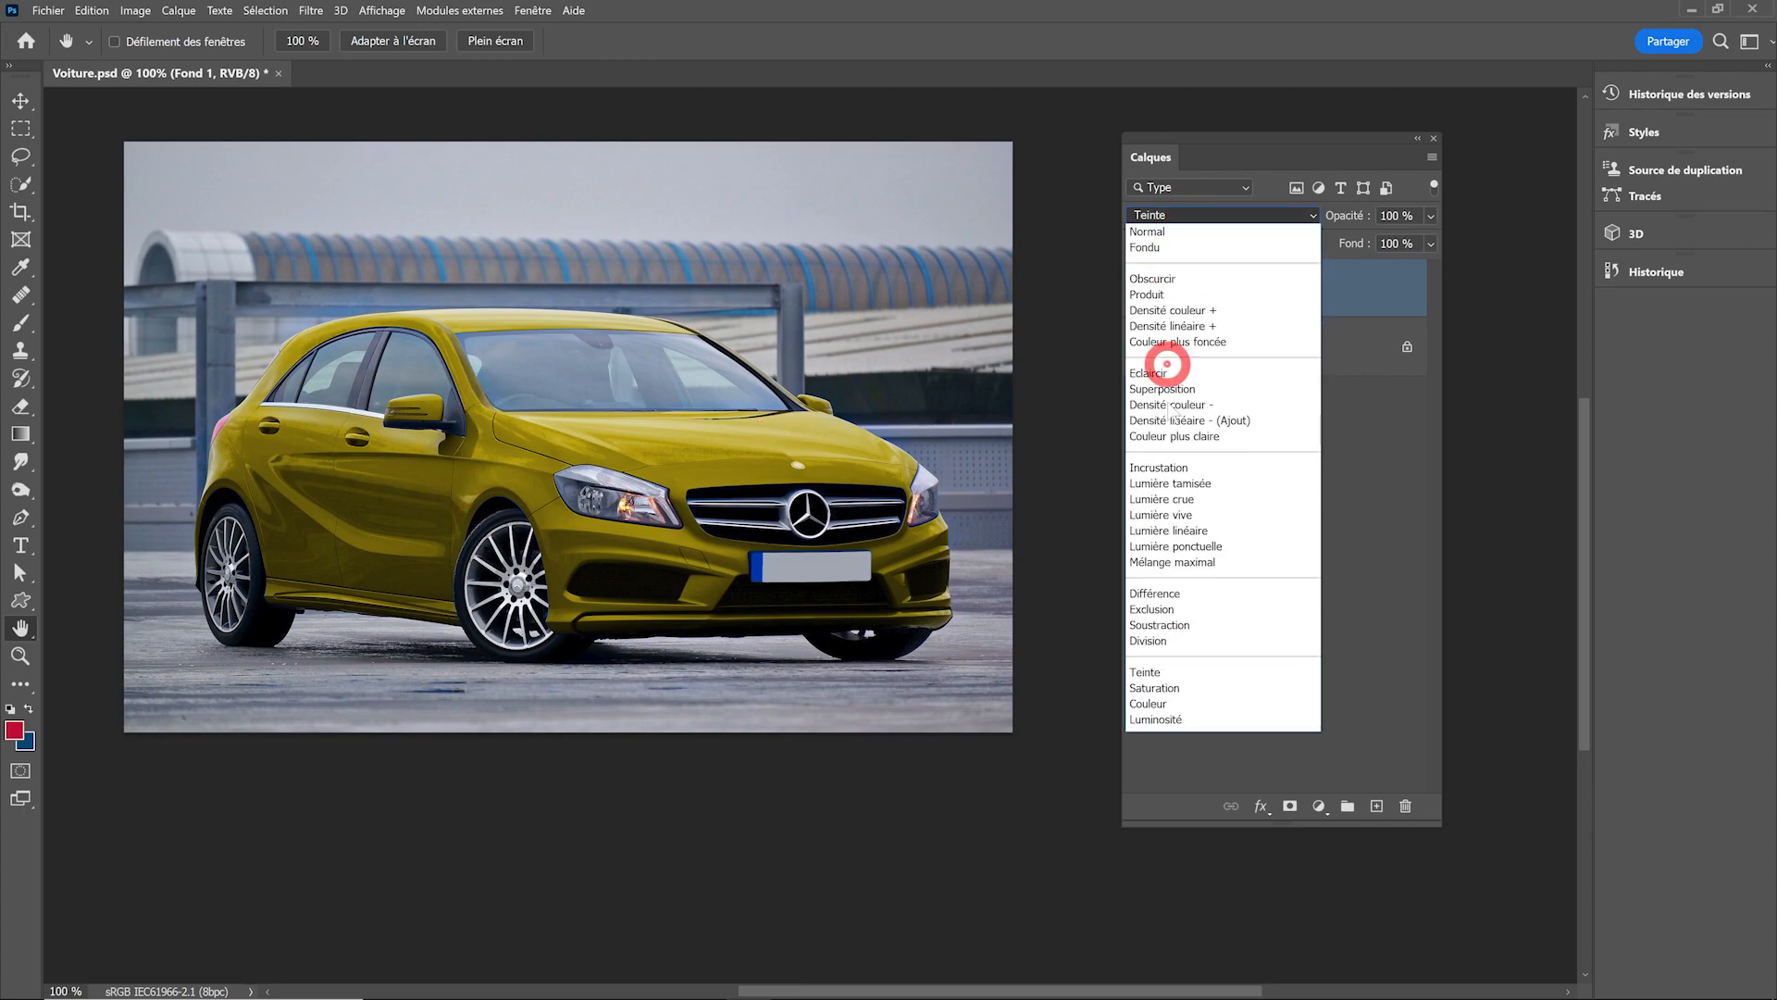
click(1171, 703)
double_click(1192, 296)
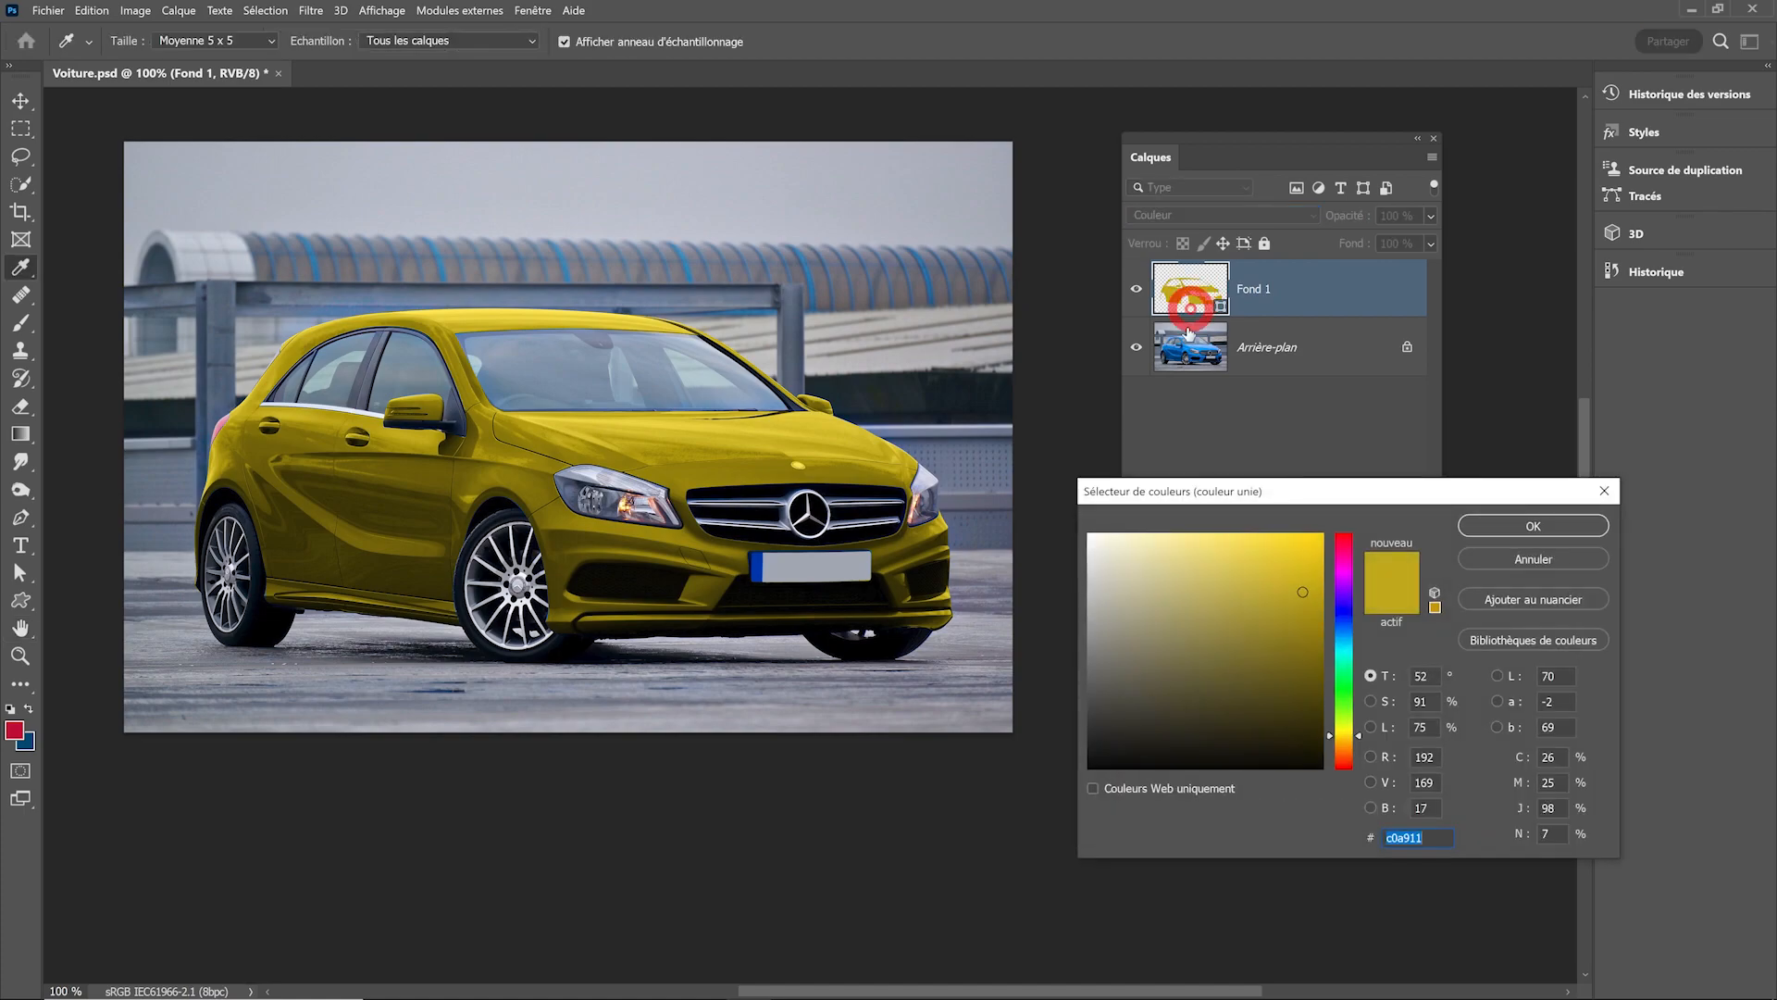
mouse_move(1281, 595)
mouse_down()
mouse_move(1341, 496)
mouse_move(1322, 536)
mouse_up()
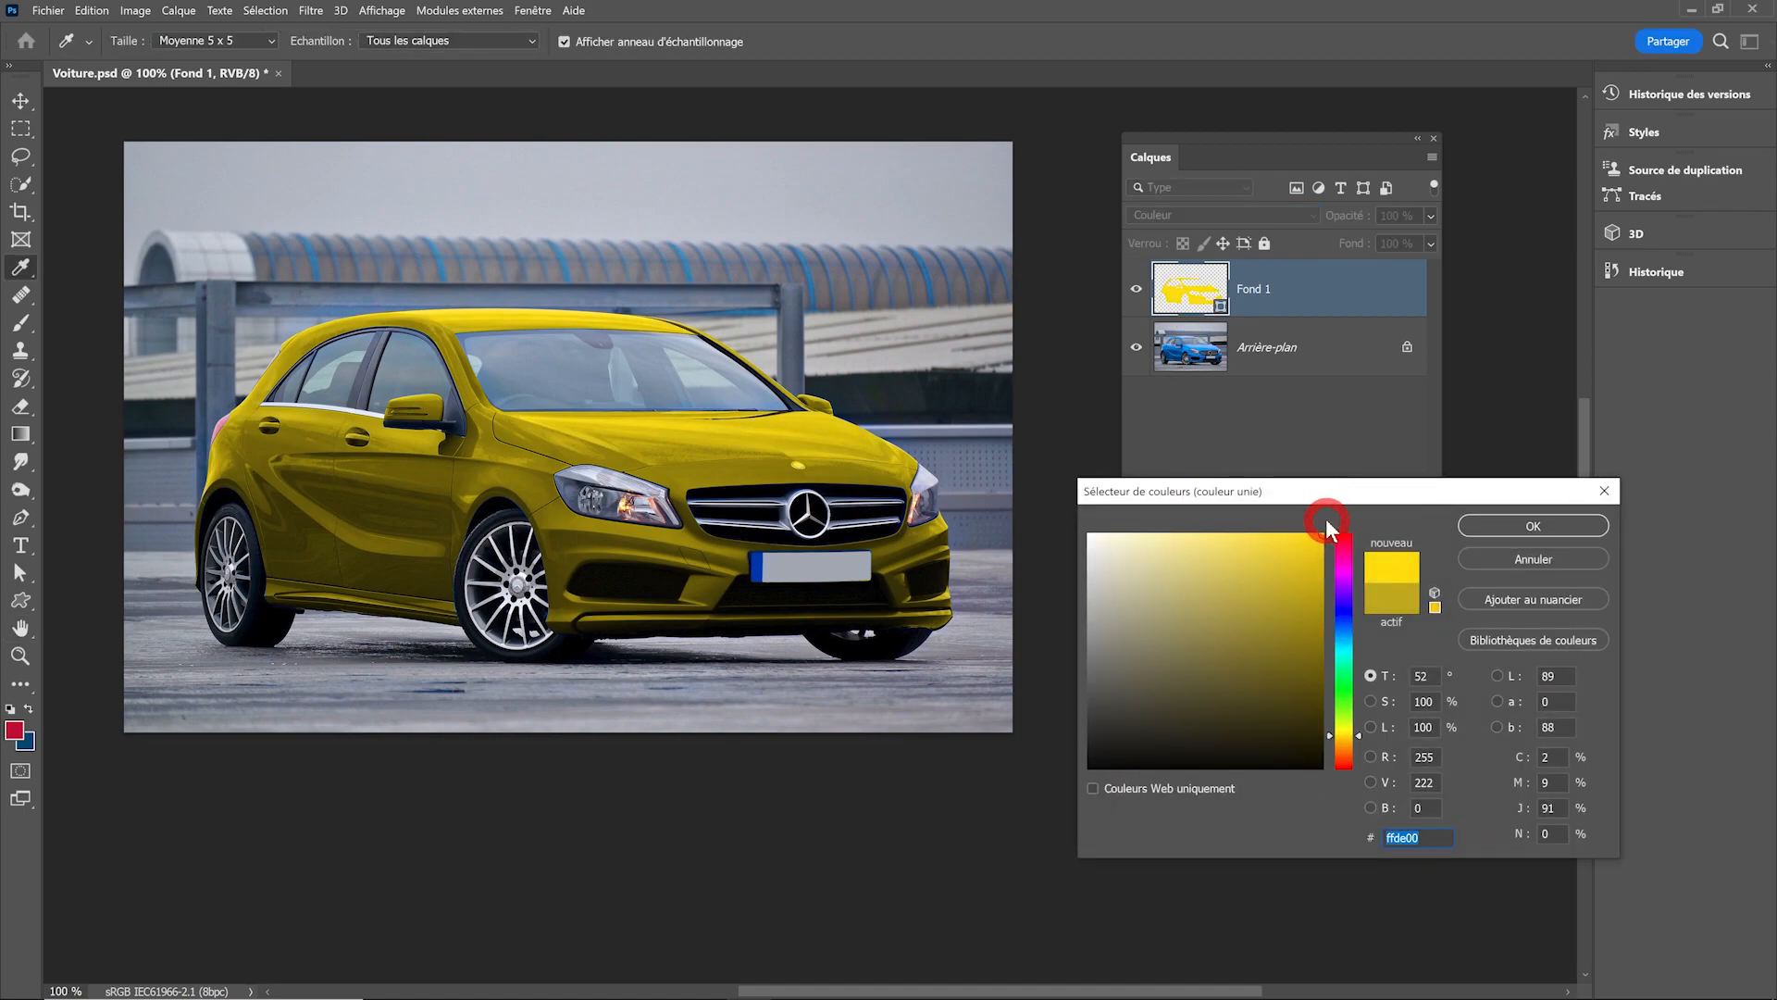
click(1496, 525)
Accept the yellow fill, duplicate Fond 1, set the copy's blending mode to Teinte, and hide the original Fond 1.
key(h)
drag(1305, 288, 1374, 803)
click(730, 143)
click(1172, 213)
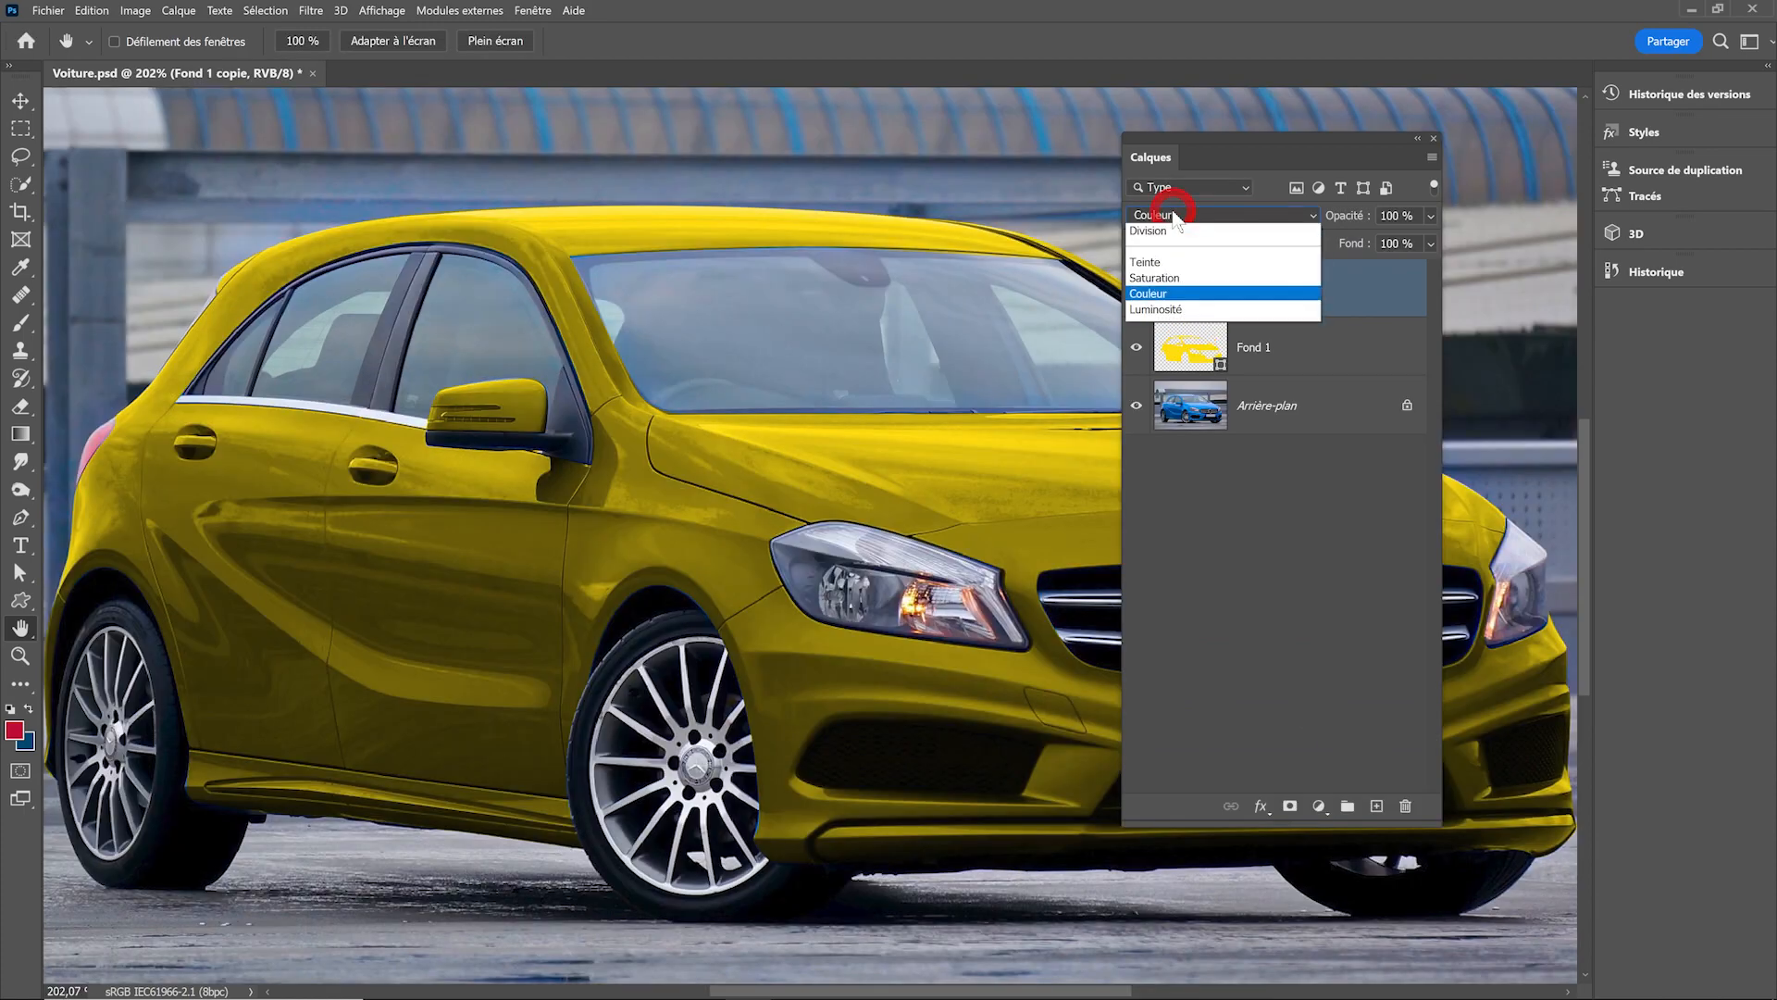
click(1170, 682)
click(1136, 348)
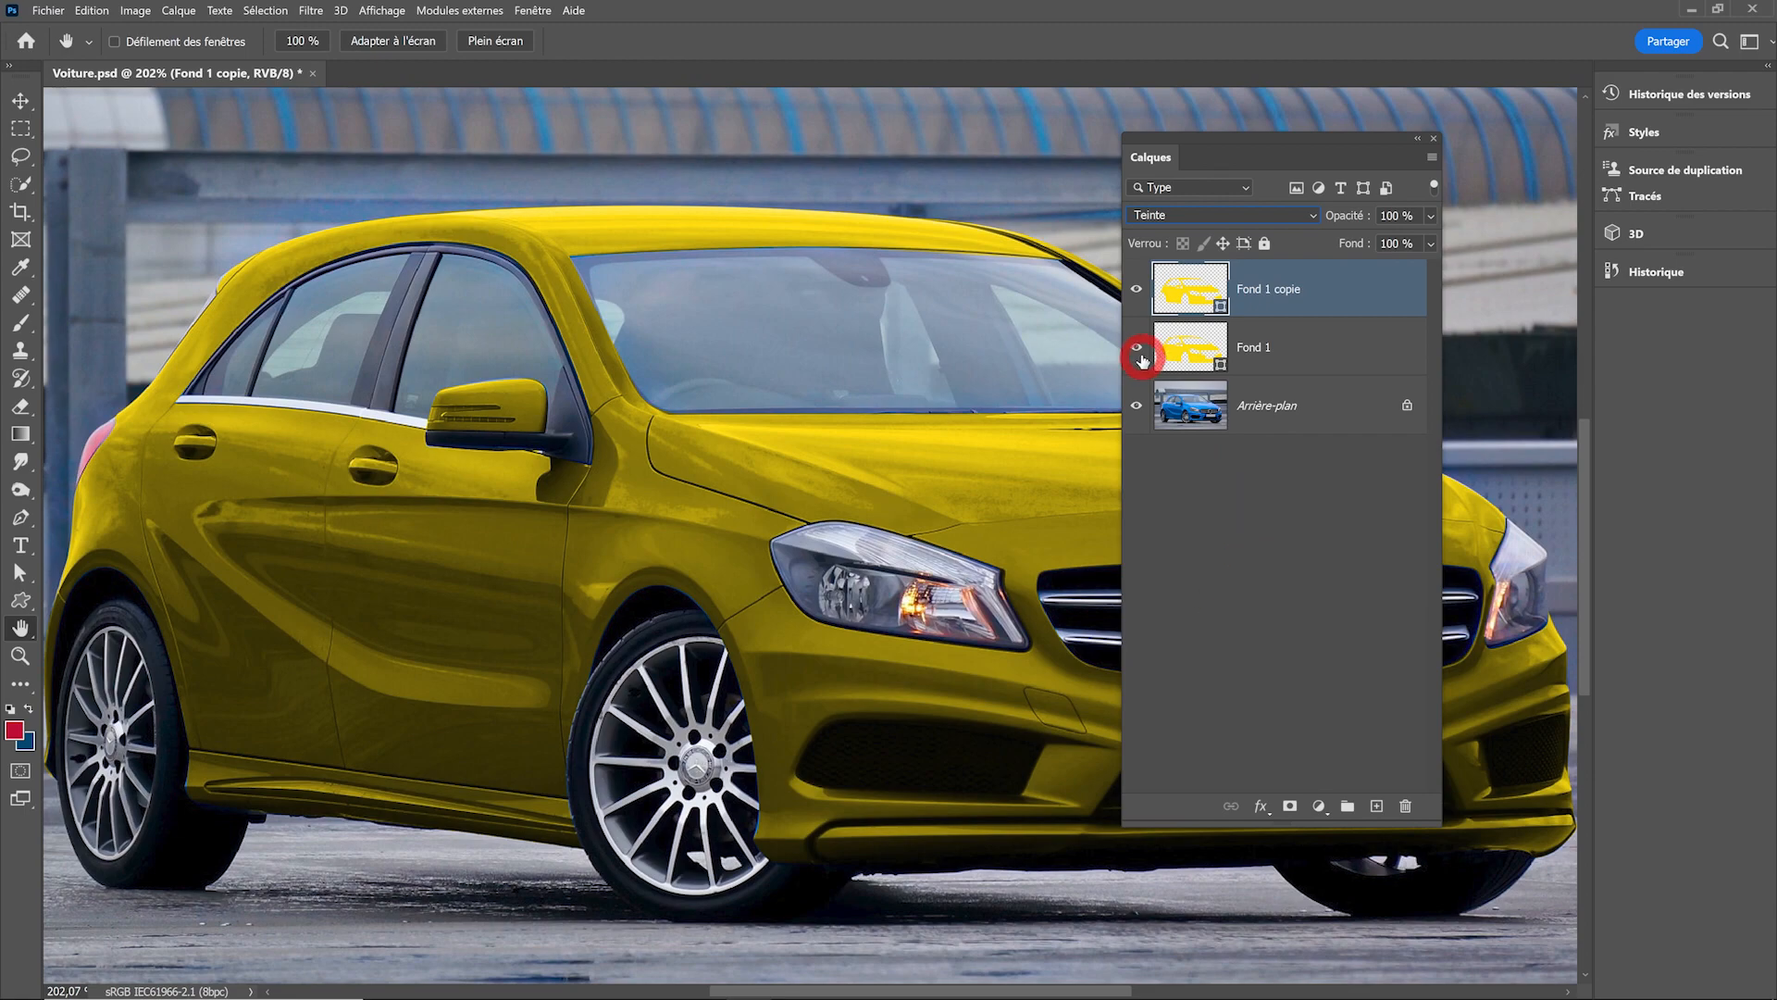
Create a layer composition named Teinte that stores the visibility with only Fond 1 copie shown over the car.
click(525, 13)
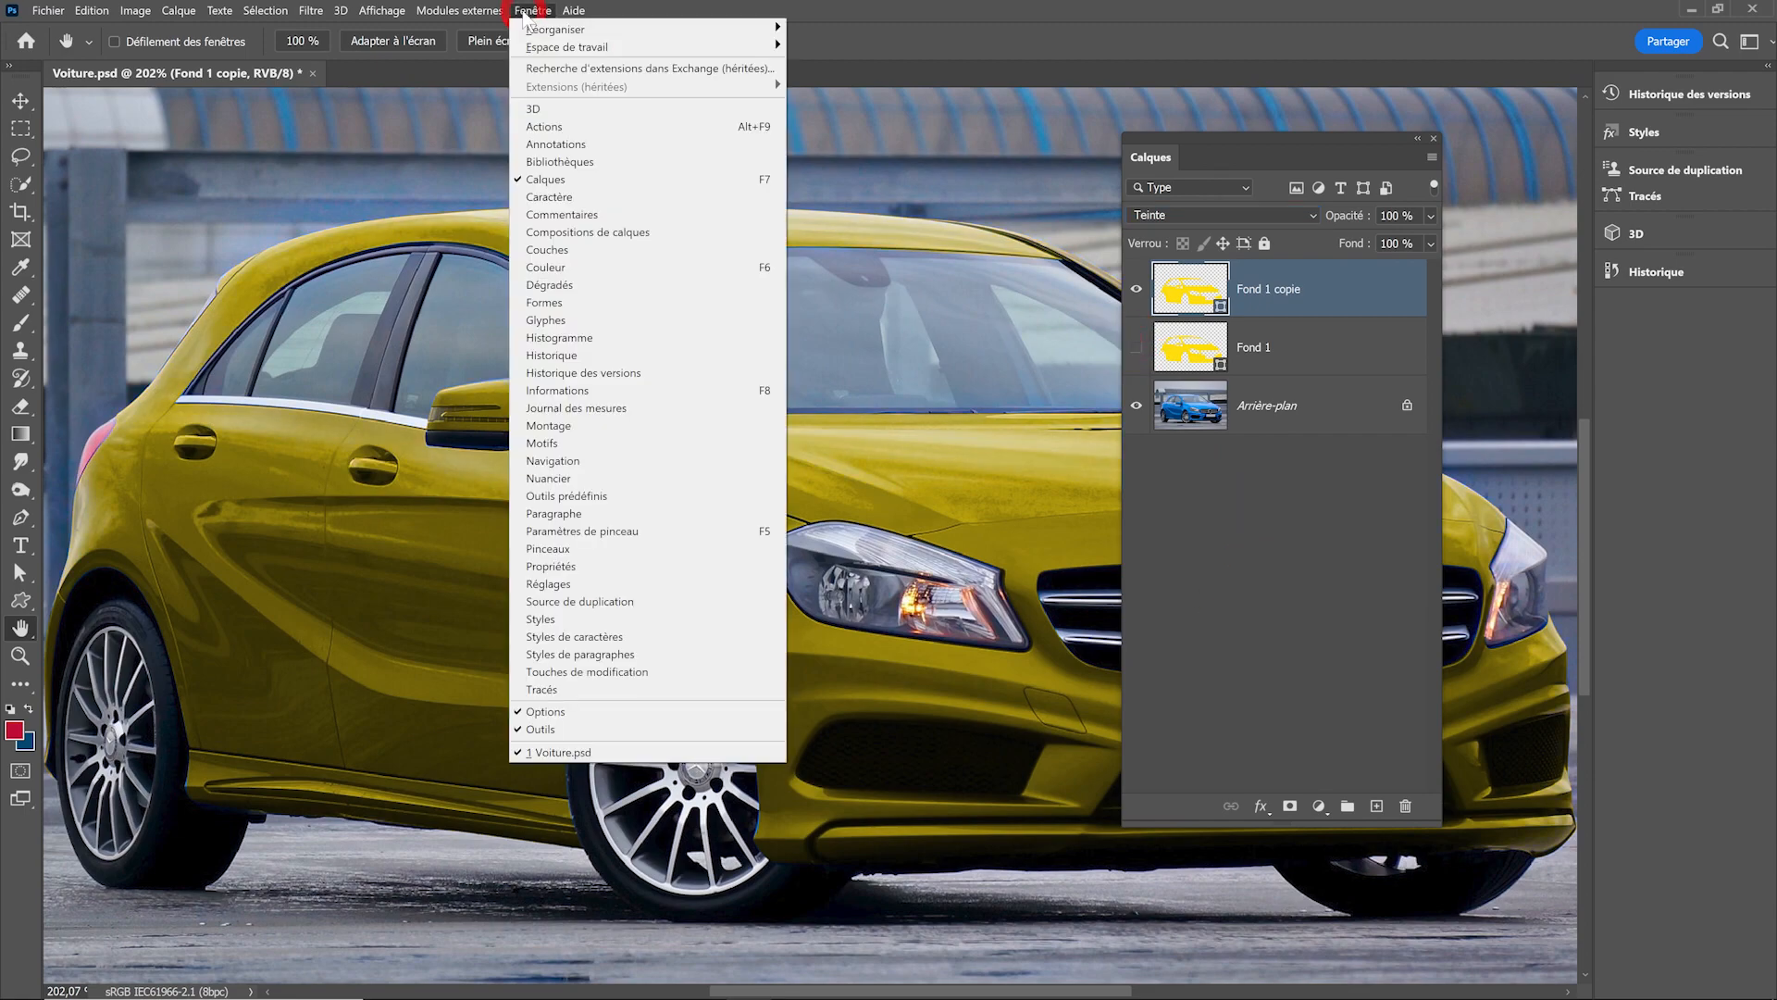
click(592, 239)
click(354, 434)
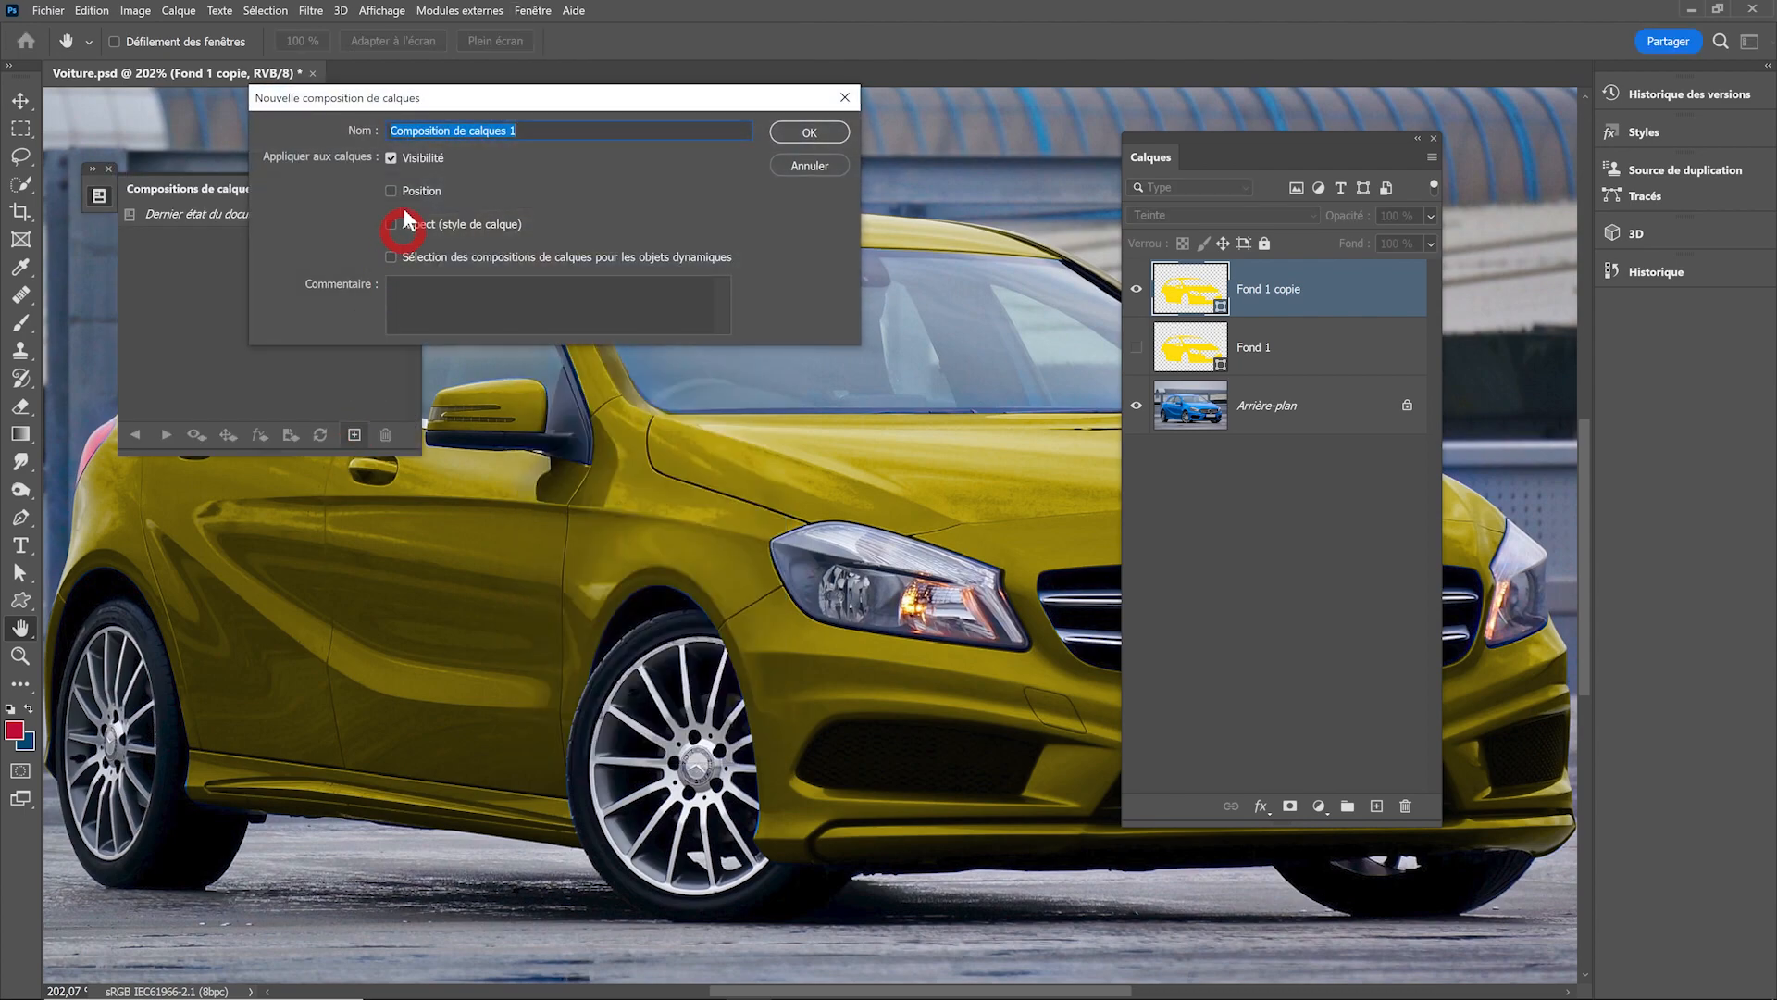
text(Teinte)
key(Return)
Hide Fond 1 copie, show Fond 1, and save this visibility as a new layer composition named Couleur.
click(1137, 289)
click(1137, 347)
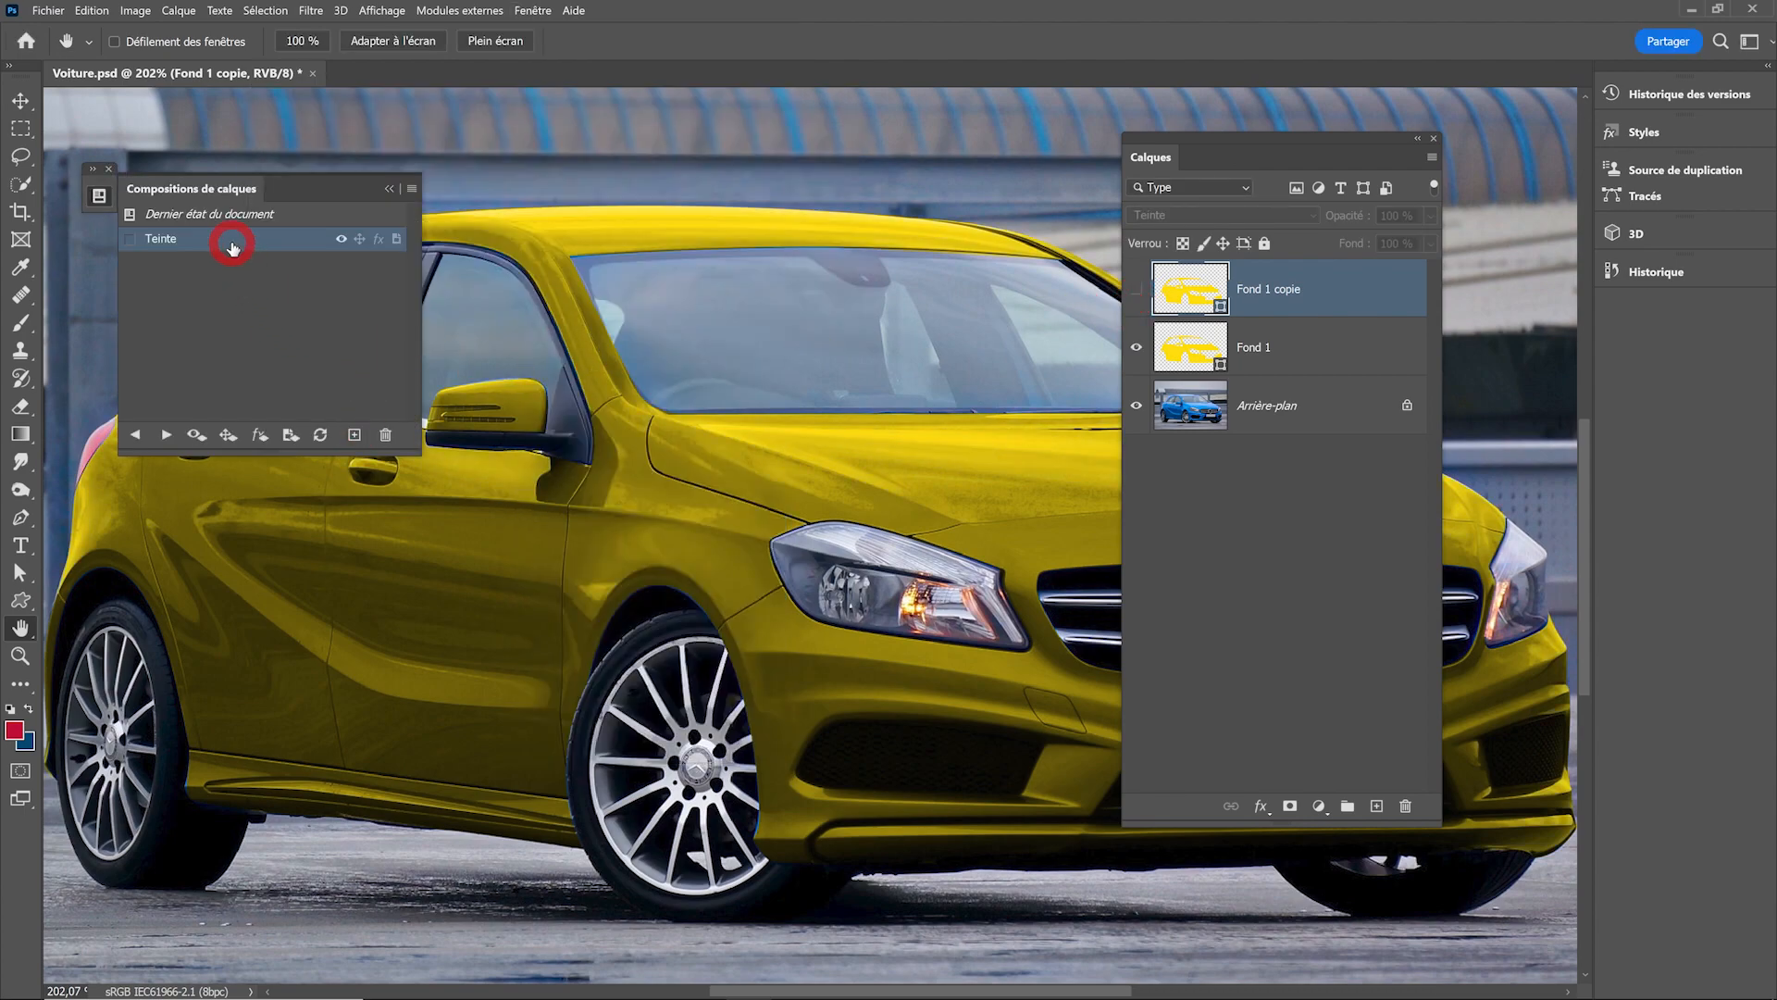
click(354, 434)
text(Couleur)
key(Return)
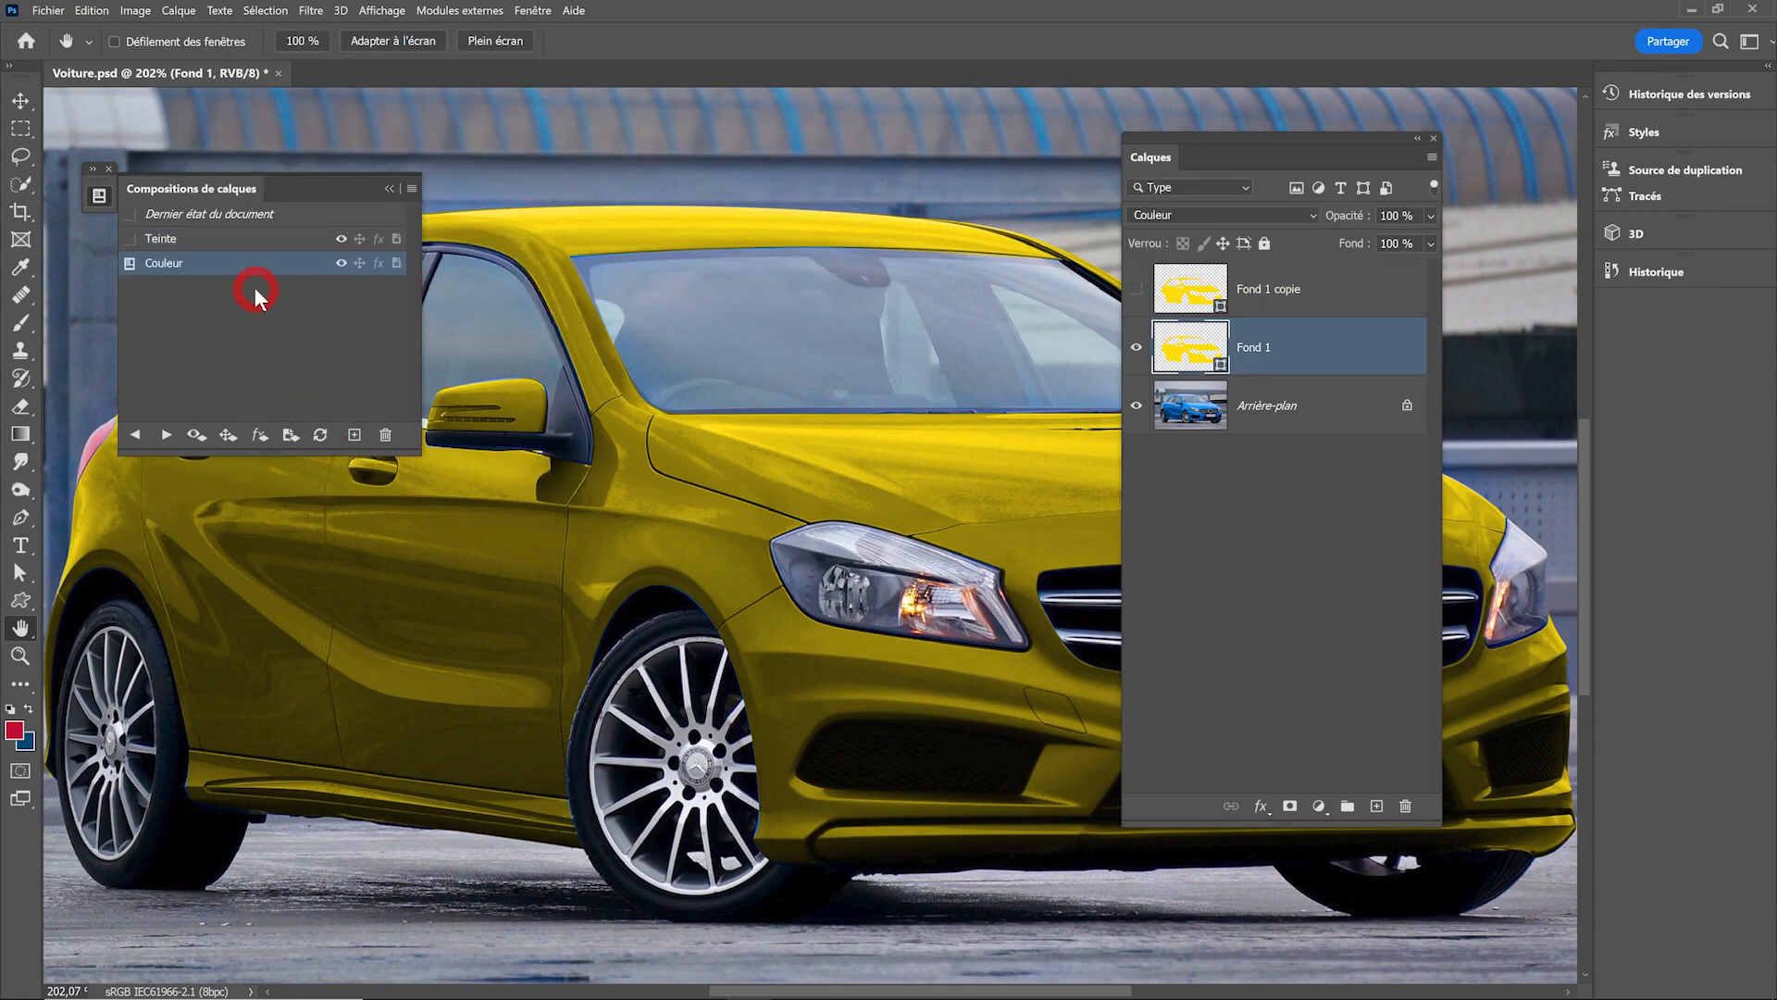
Apply the Teinte and Couleur layer compositions in turn to compare both versions of the car.
click(132, 243)
click(131, 262)
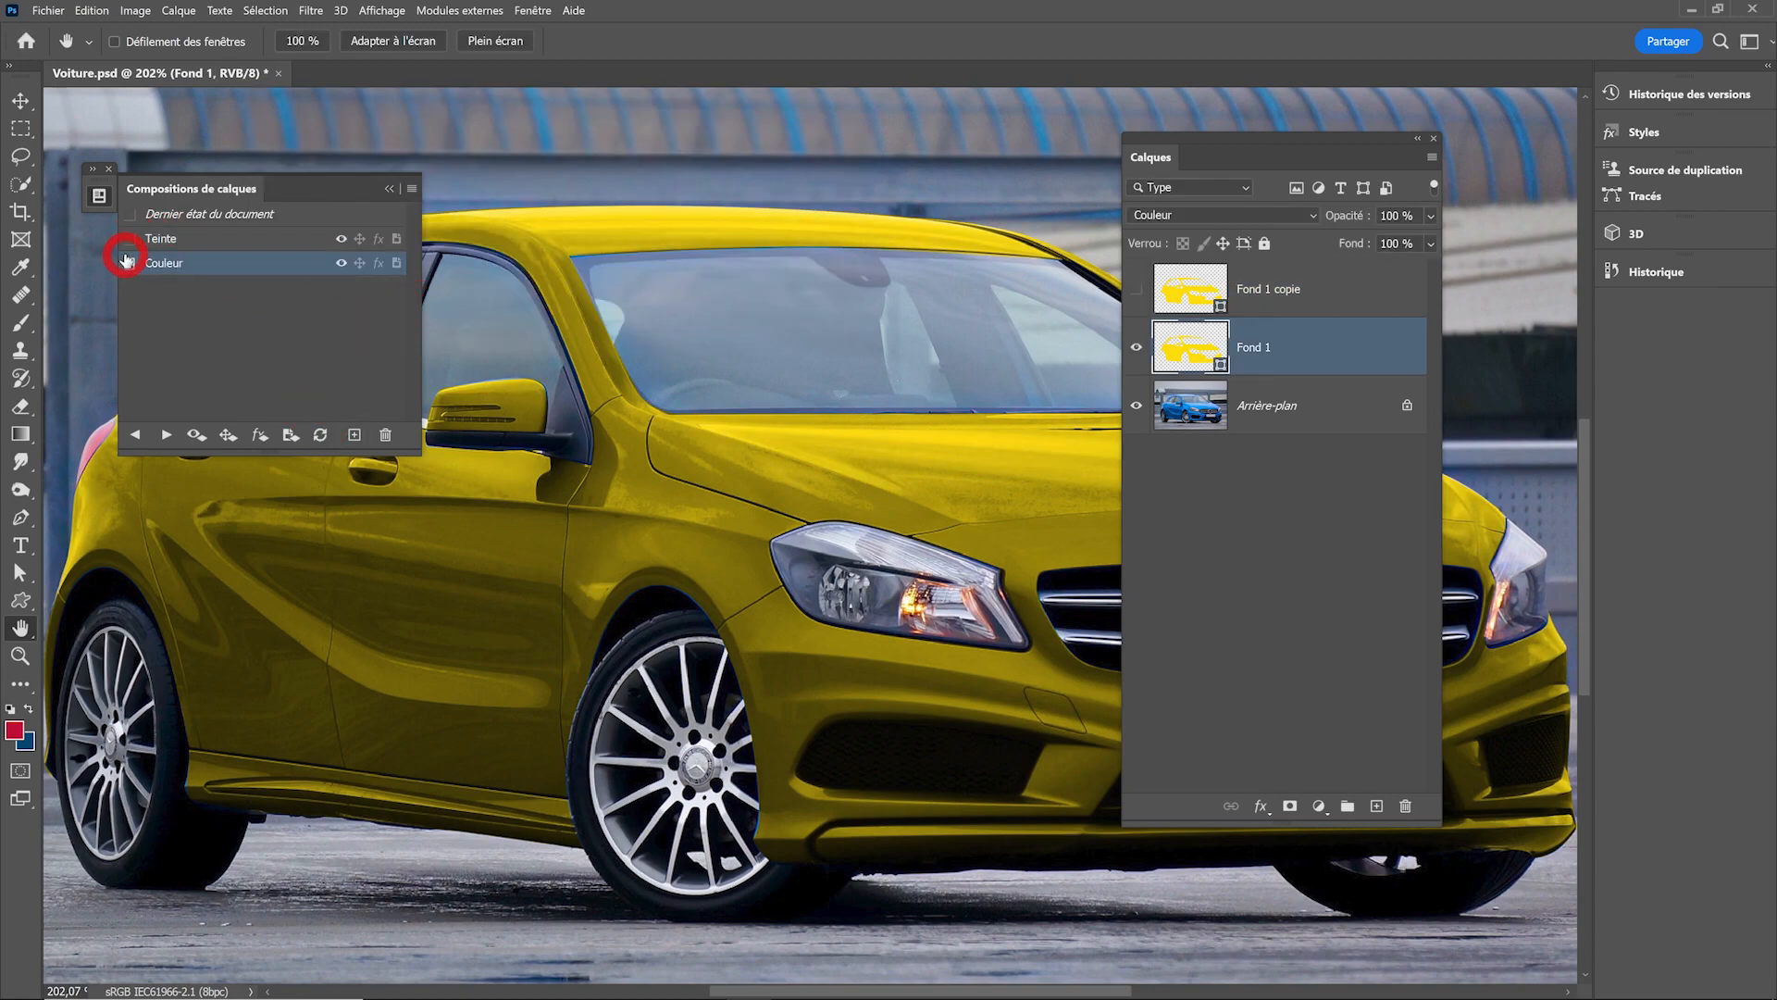
key(ctrl+1)
drag(731, 467, 662, 417)
Move the Compositions de calques panel over the lower part of the Calques panel, clear of the car.
click(384, 188)
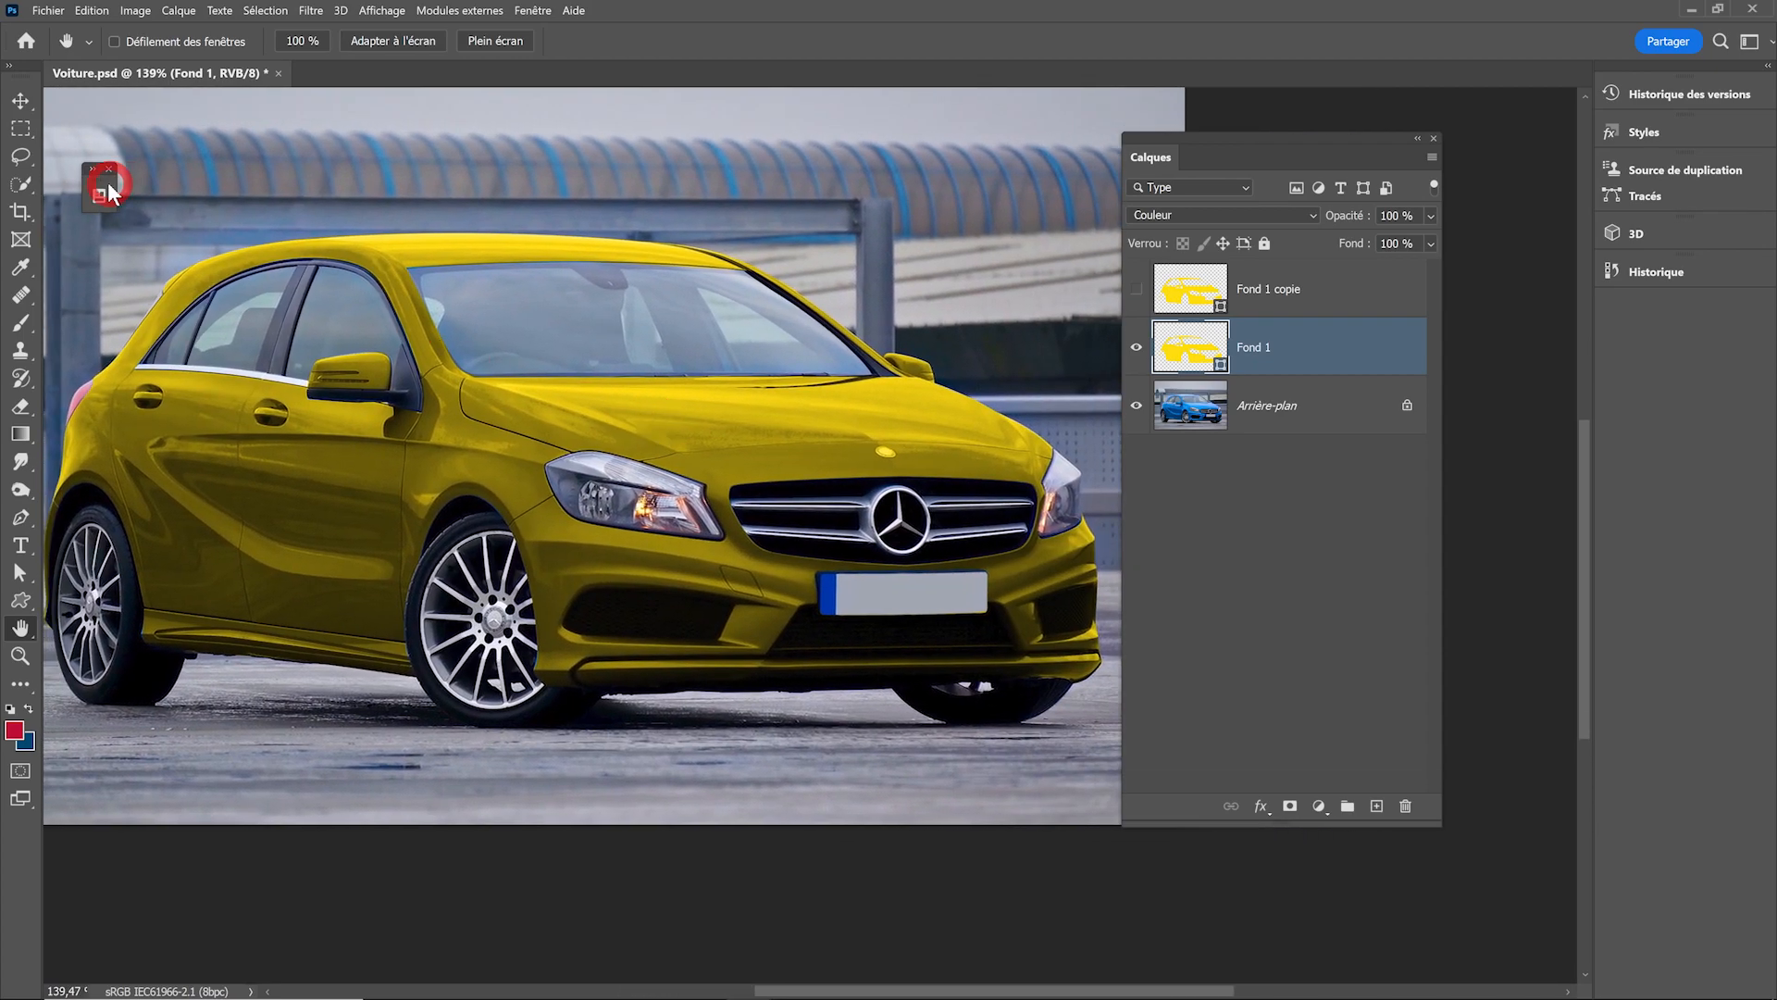
click(91, 168)
drag(153, 166, 1242, 498)
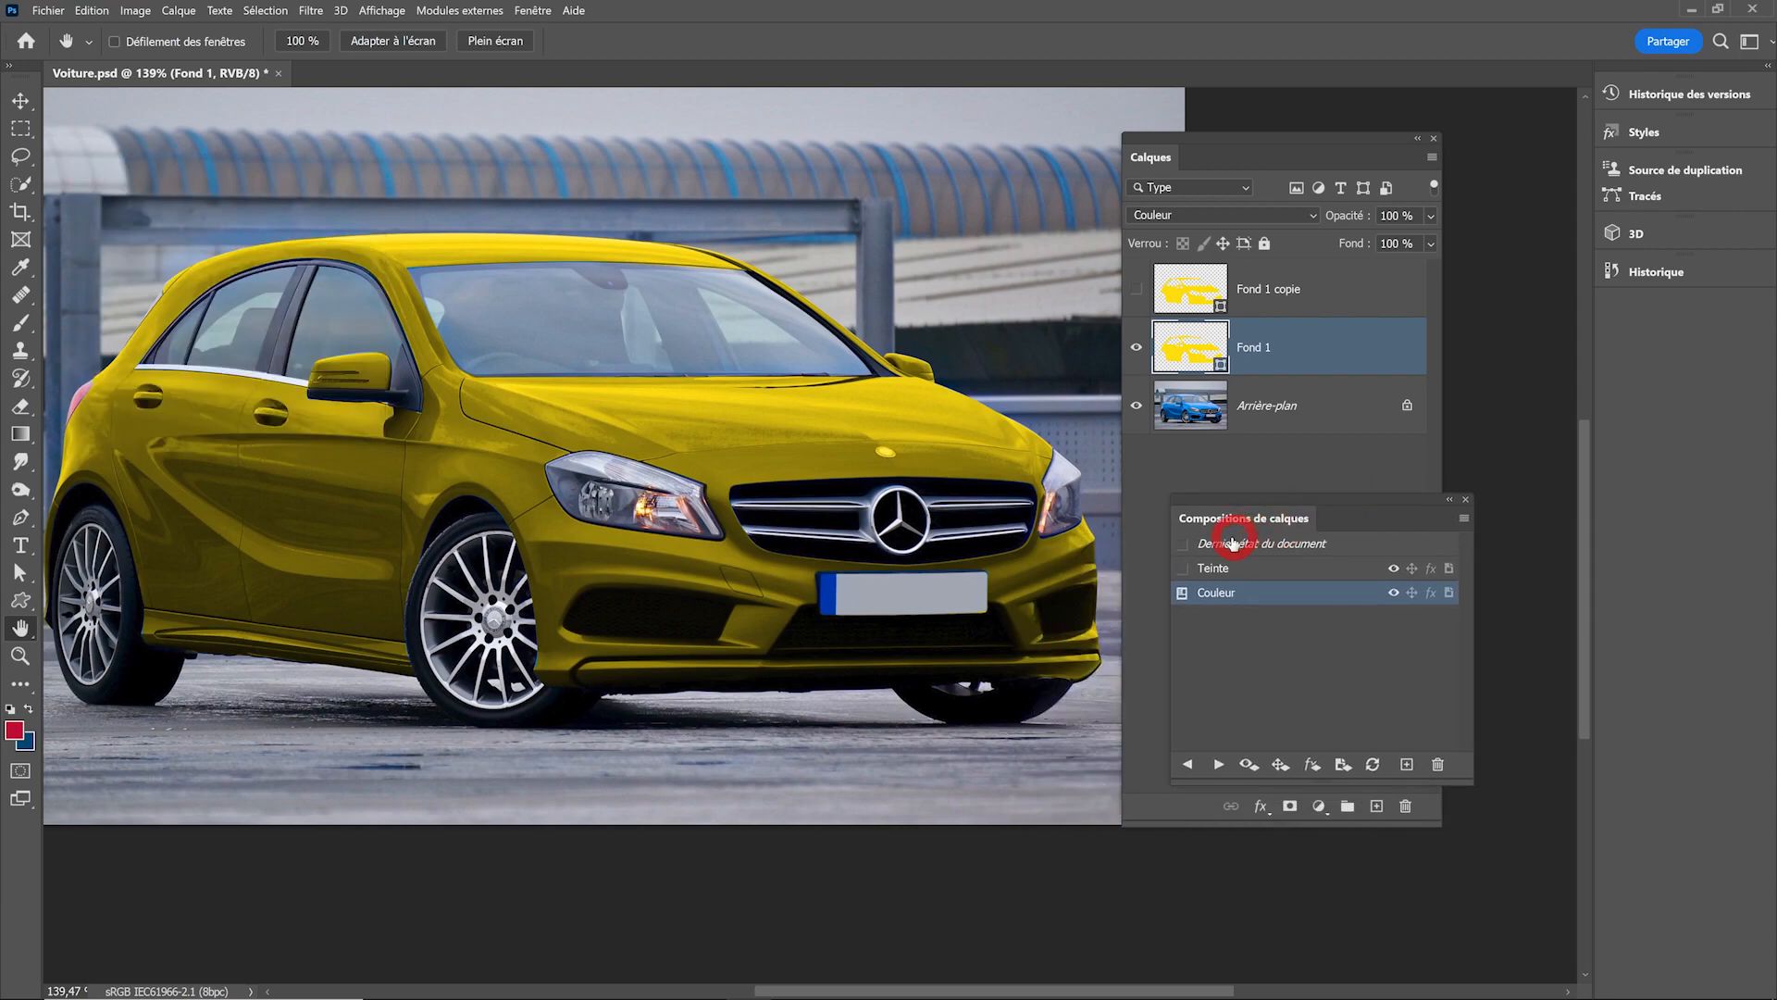
Switch between the Teinte and Couleur compositions and examine the hood, roof and bodywork highlights up close.
click(1182, 568)
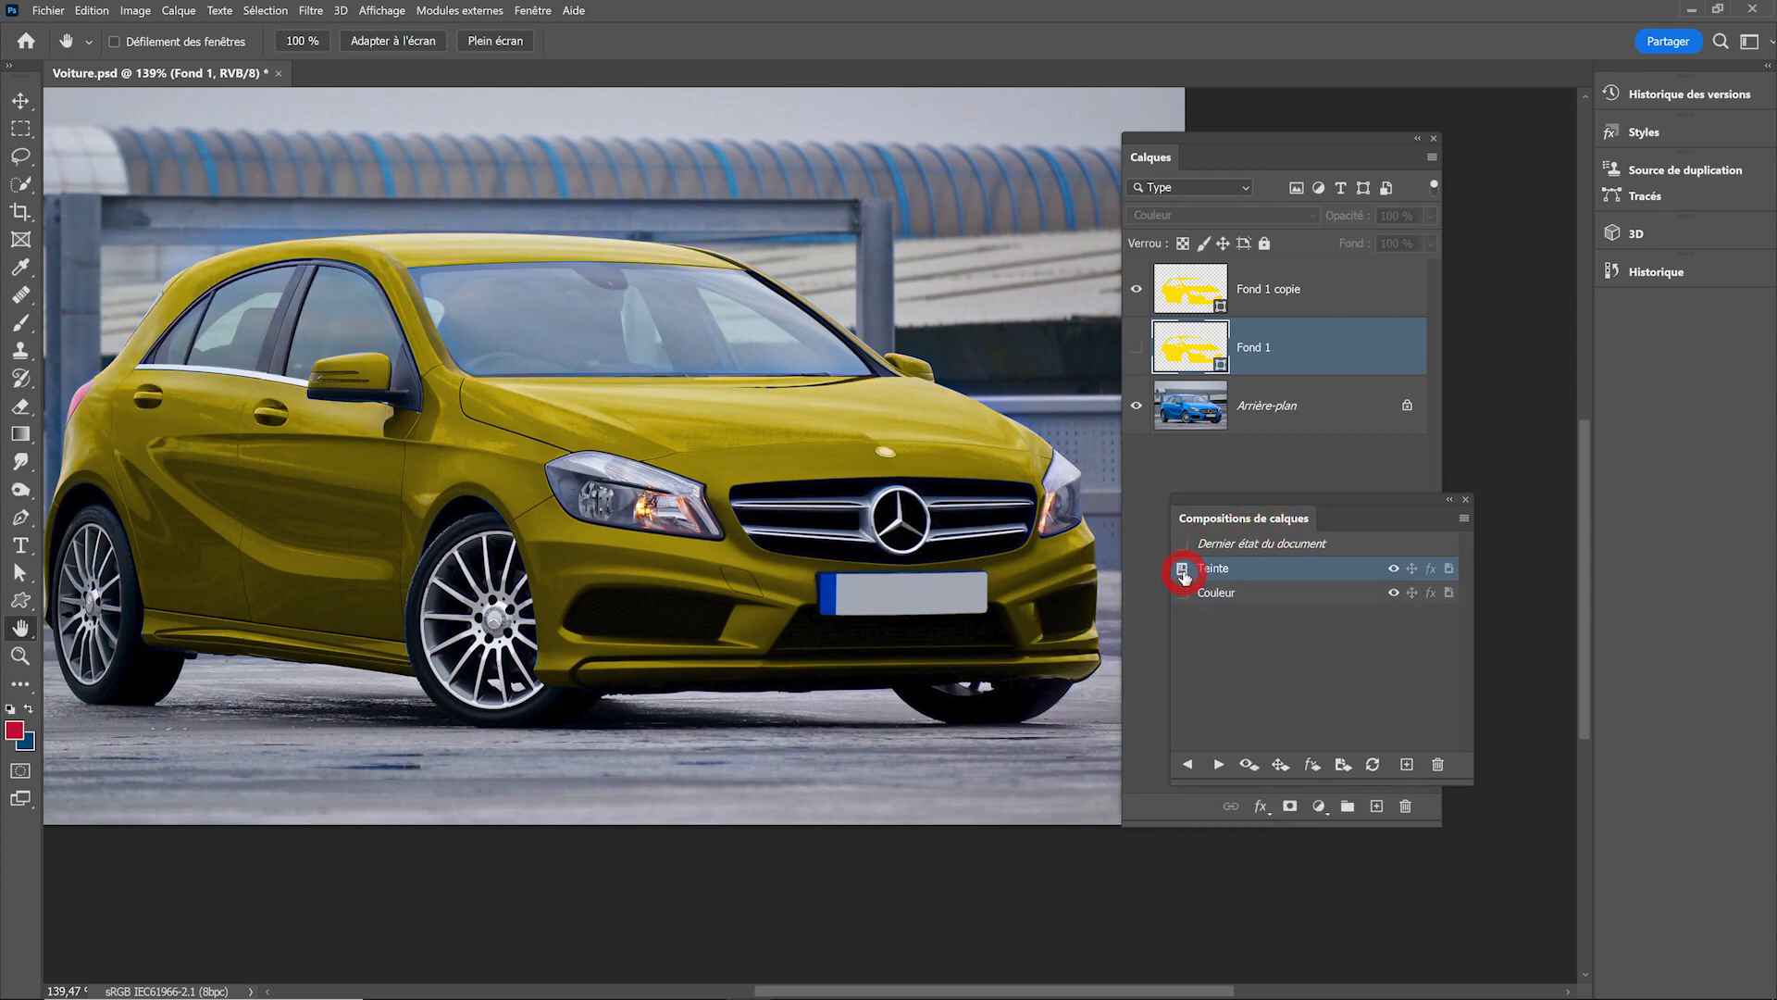
scroll(878, 421, up, 5)
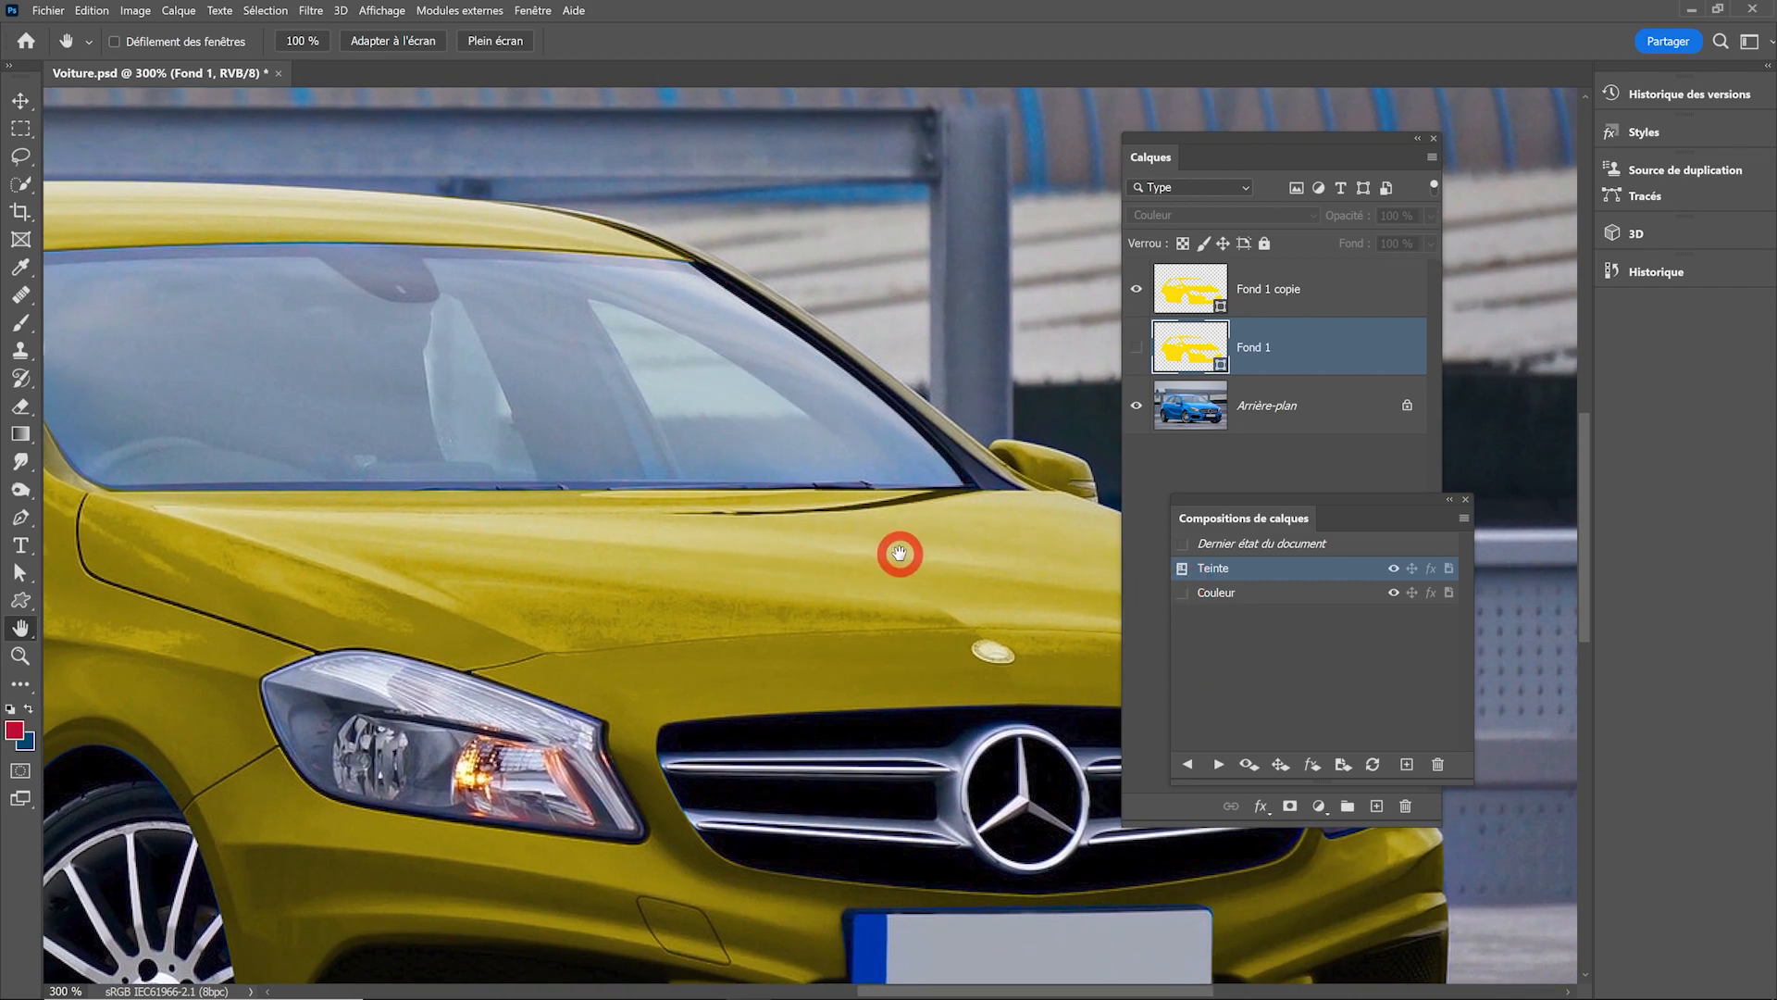
click(1183, 594)
drag(504, 555, 757, 622)
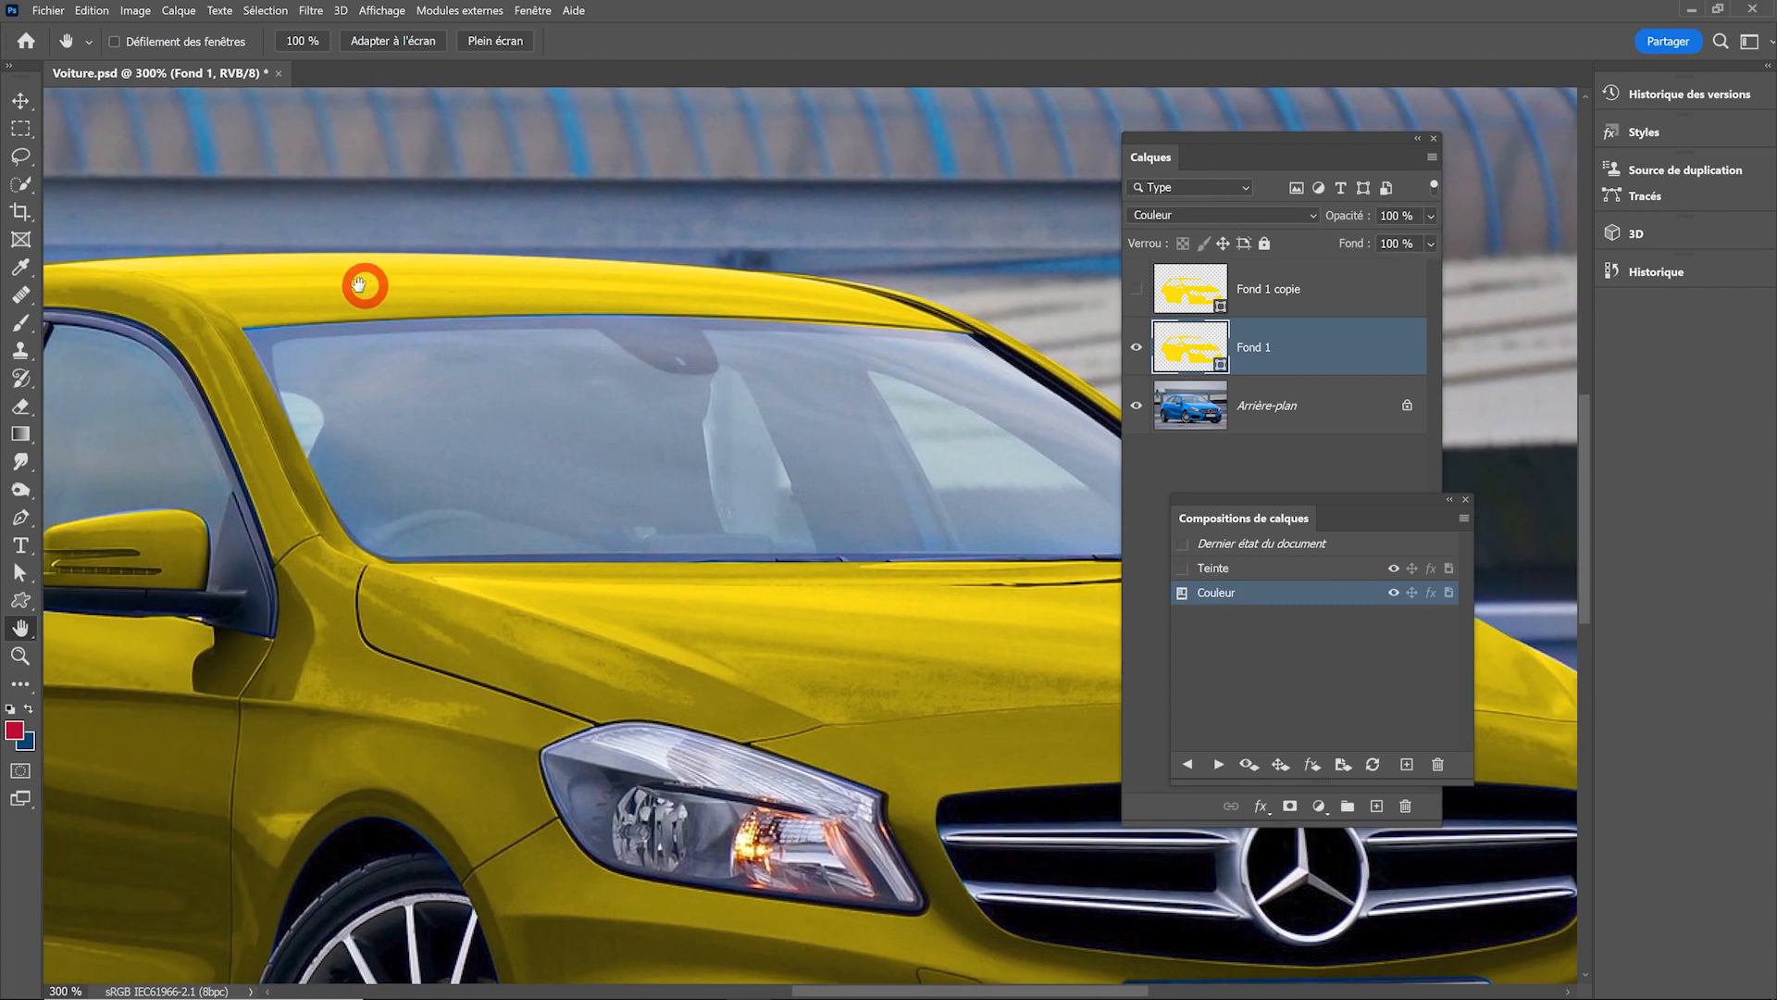
drag(401, 492, 393, 366)
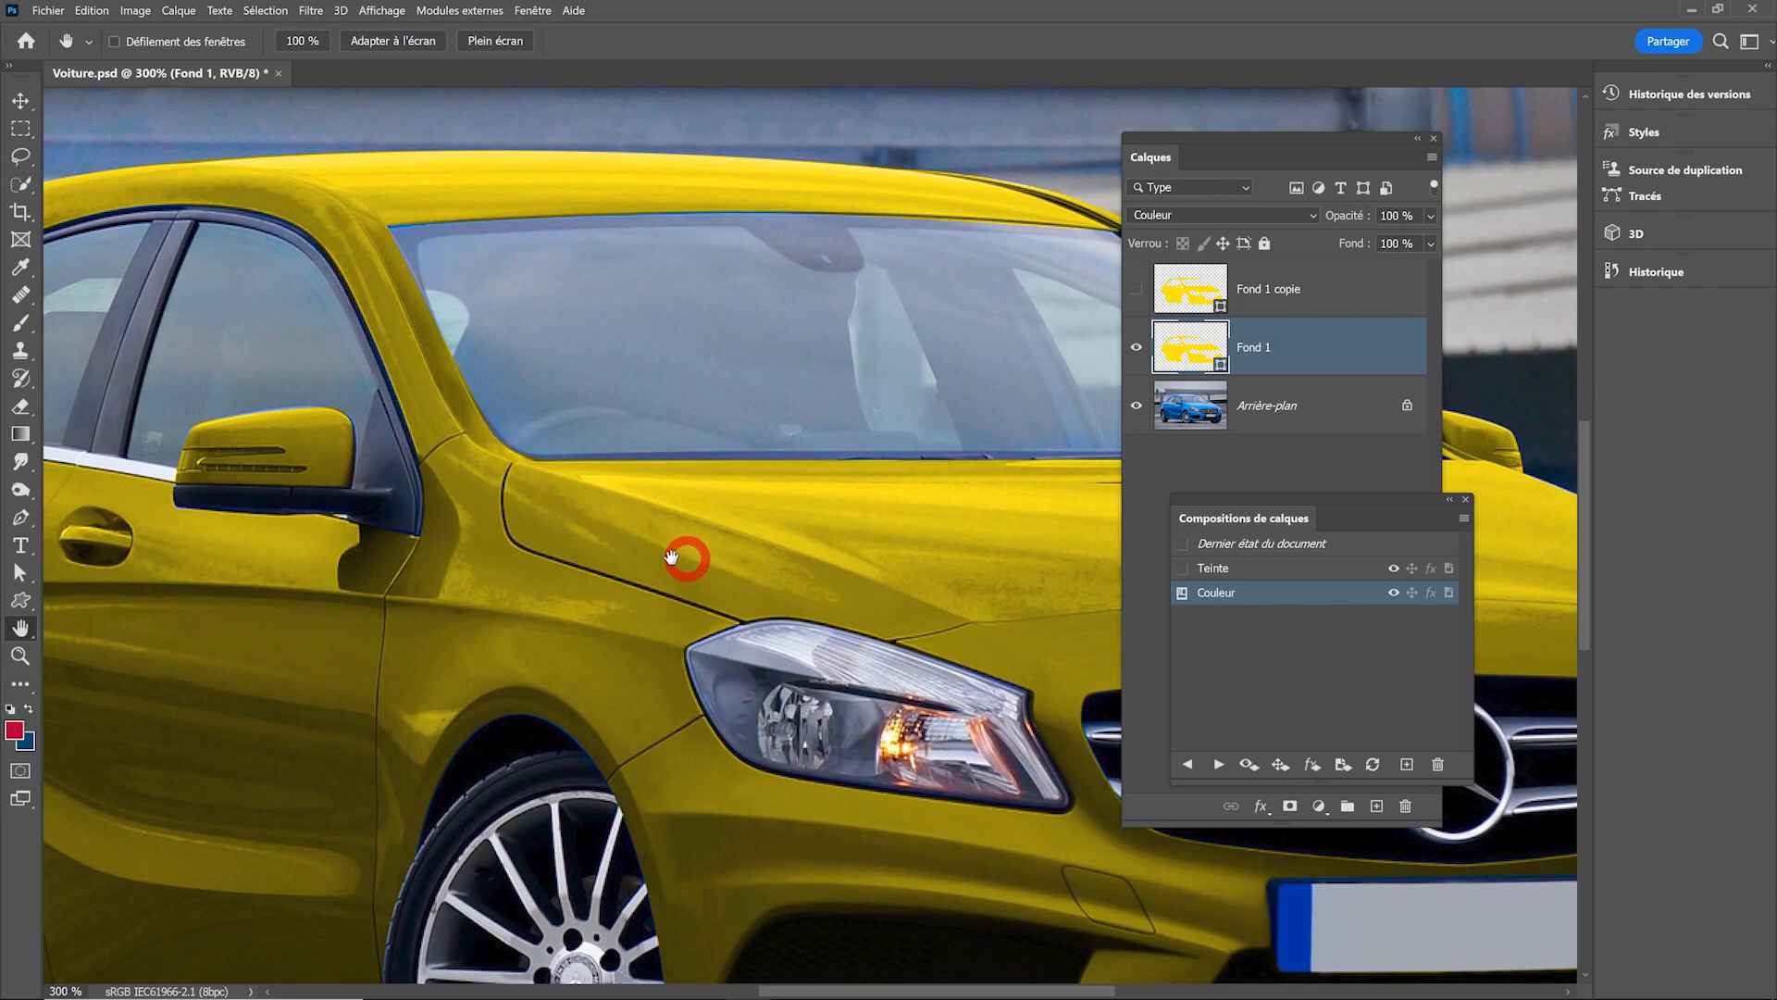
scroll(702, 557, down, 3)
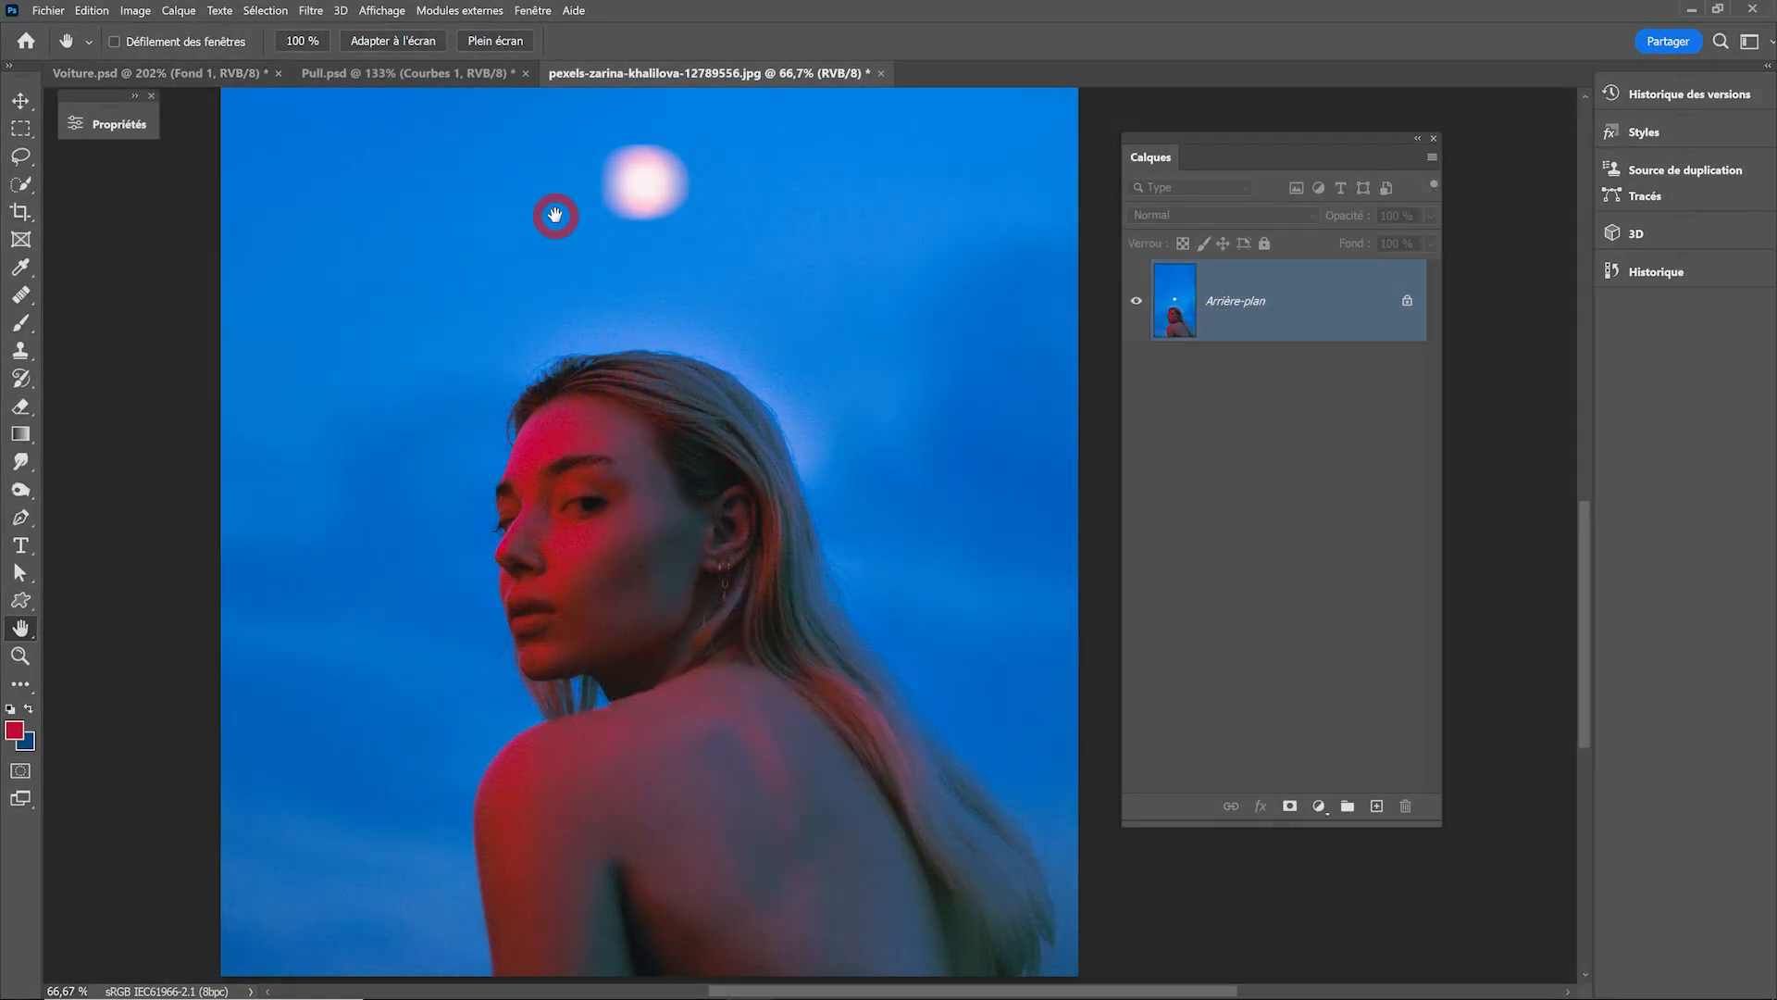
In the blue-sky portrait, add a deep red (c01134) solid colour fill layer masked to the woman's red-lit skin.
drag(718, 412, 706, 370)
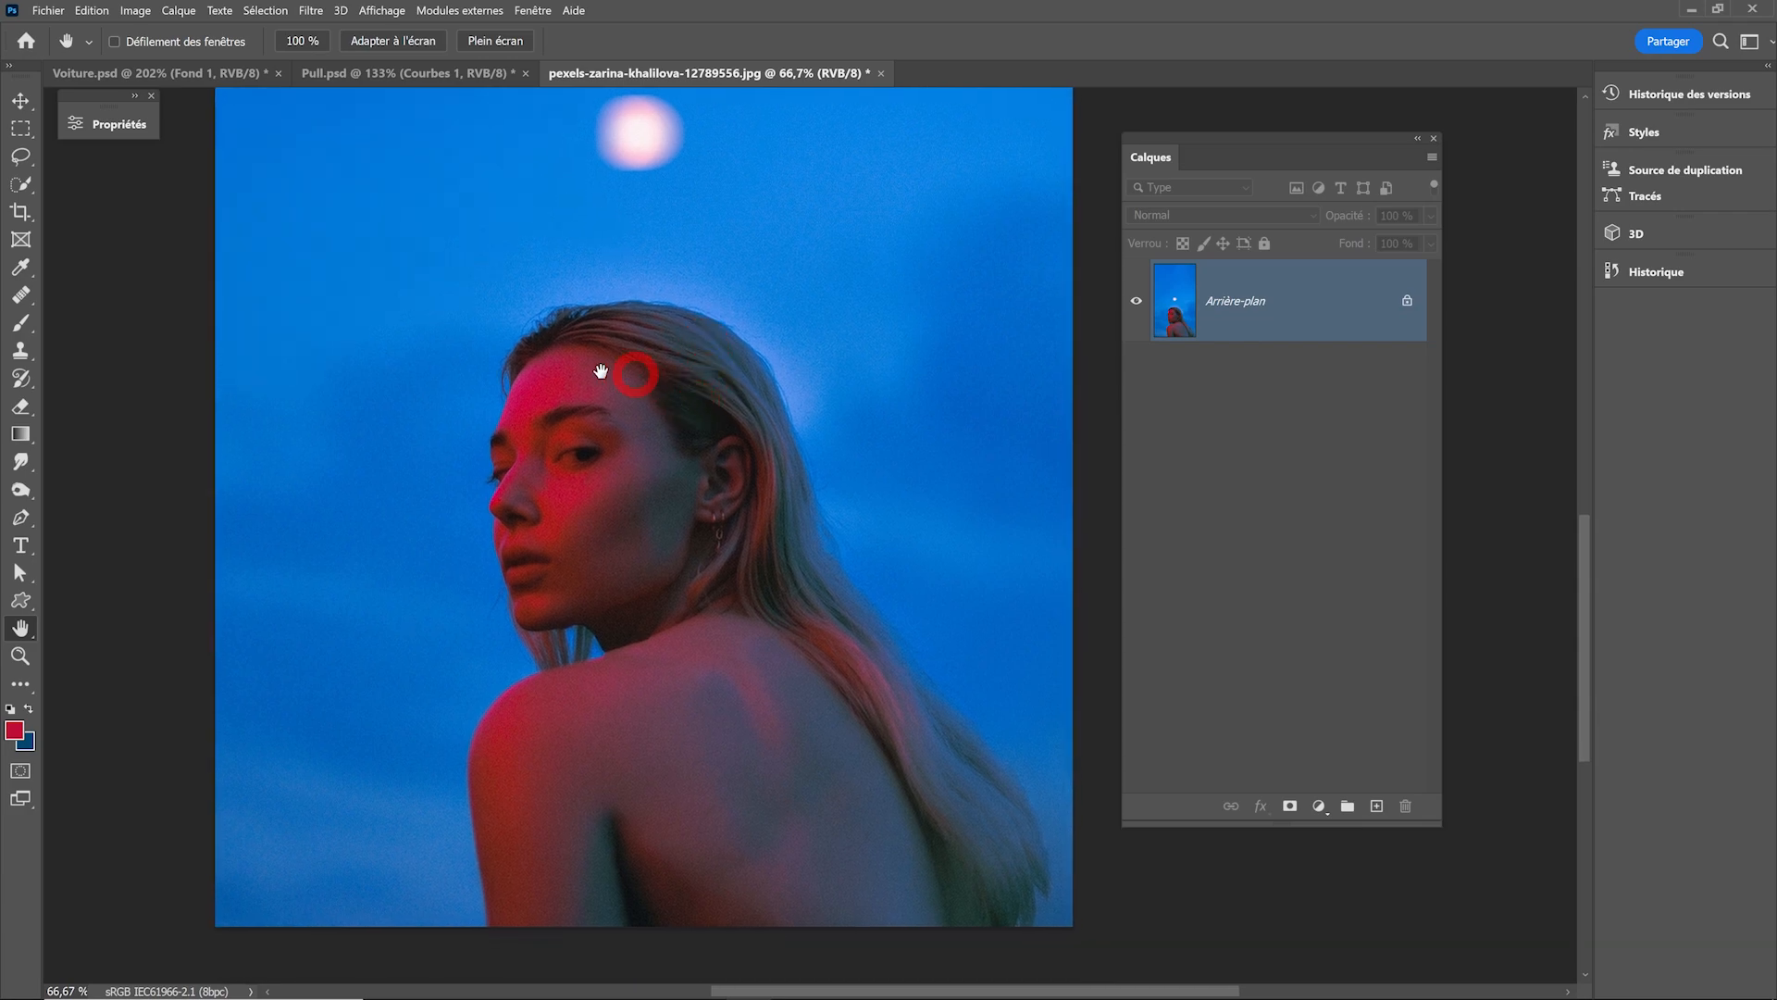
mouse_move(725, 482)
mouse_down()
mouse_move(730, 364)
mouse_move(731, 486)
mouse_up()
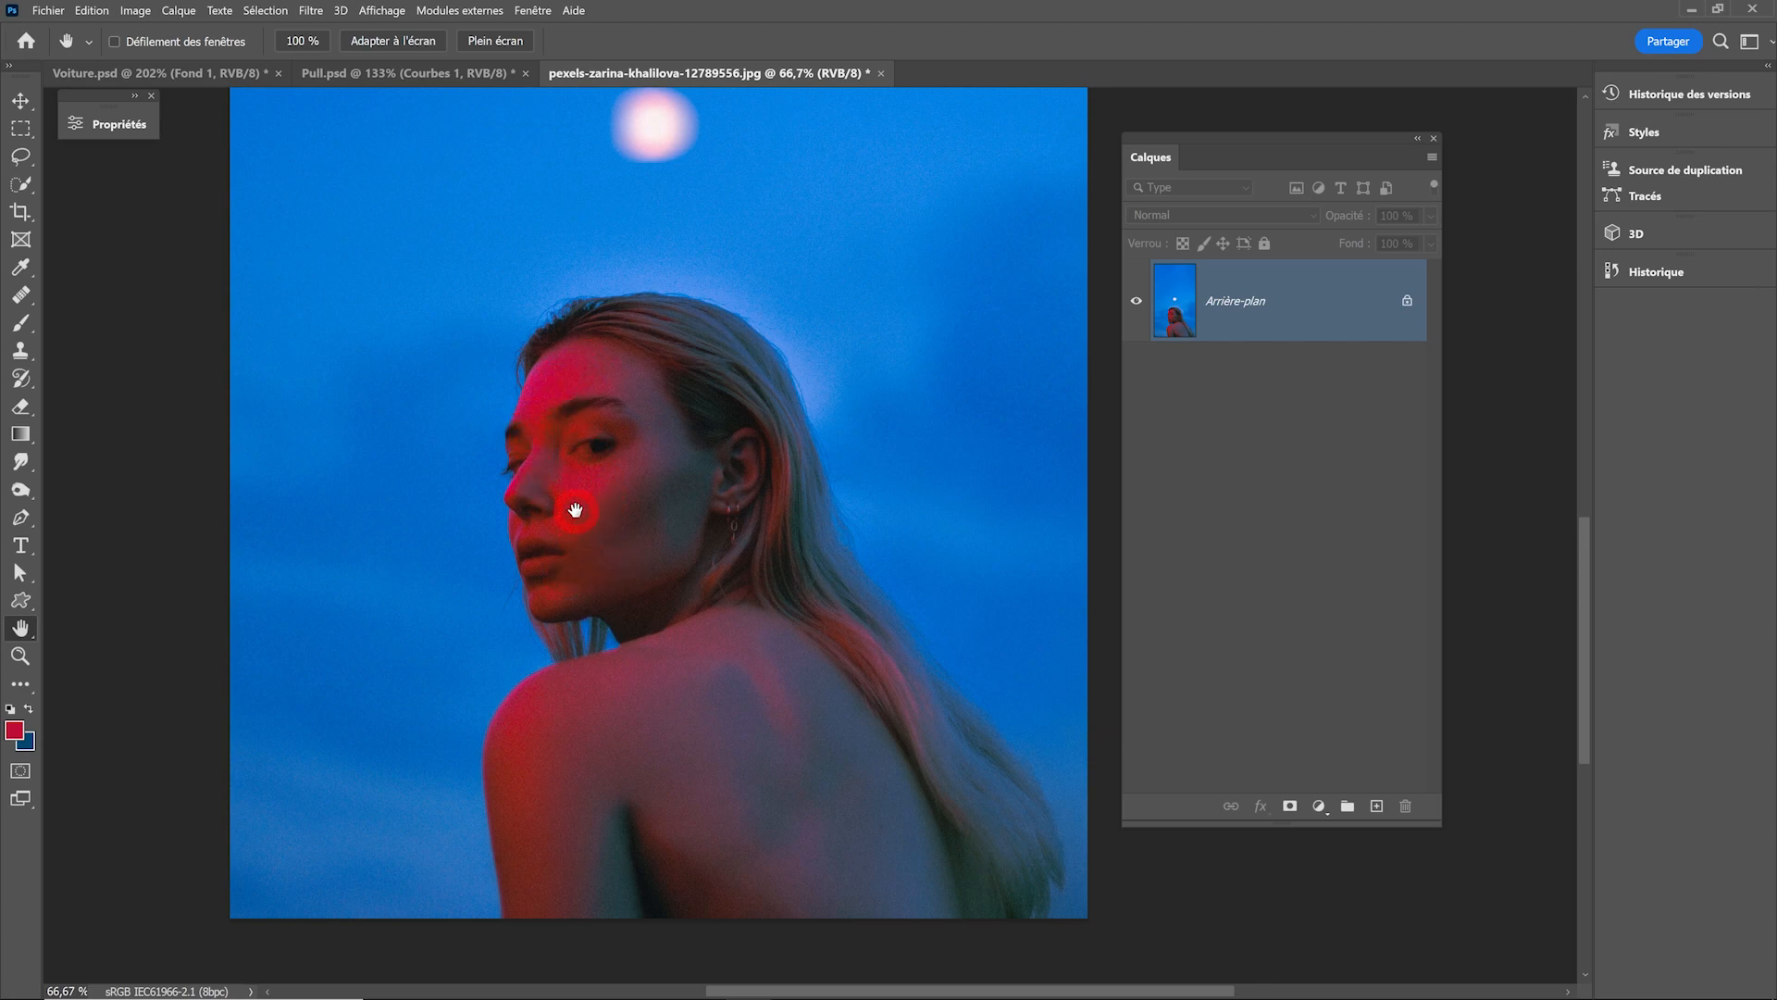
drag(675, 662, 695, 635)
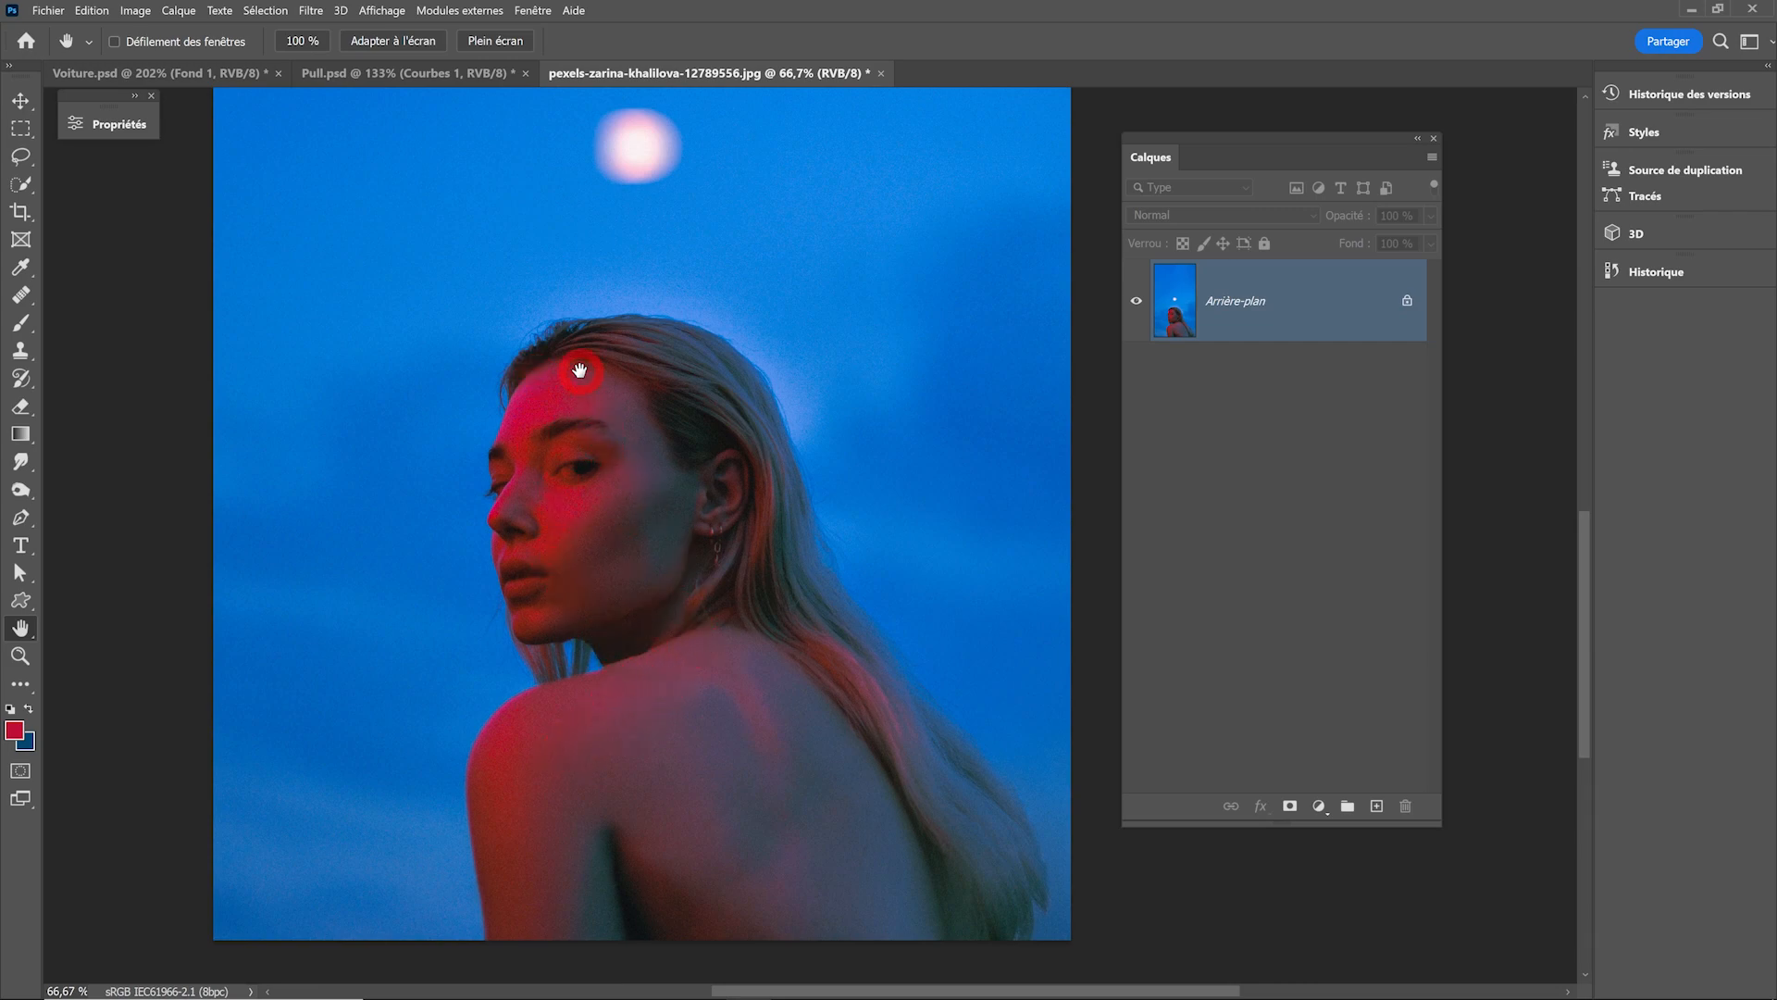
click(1319, 806)
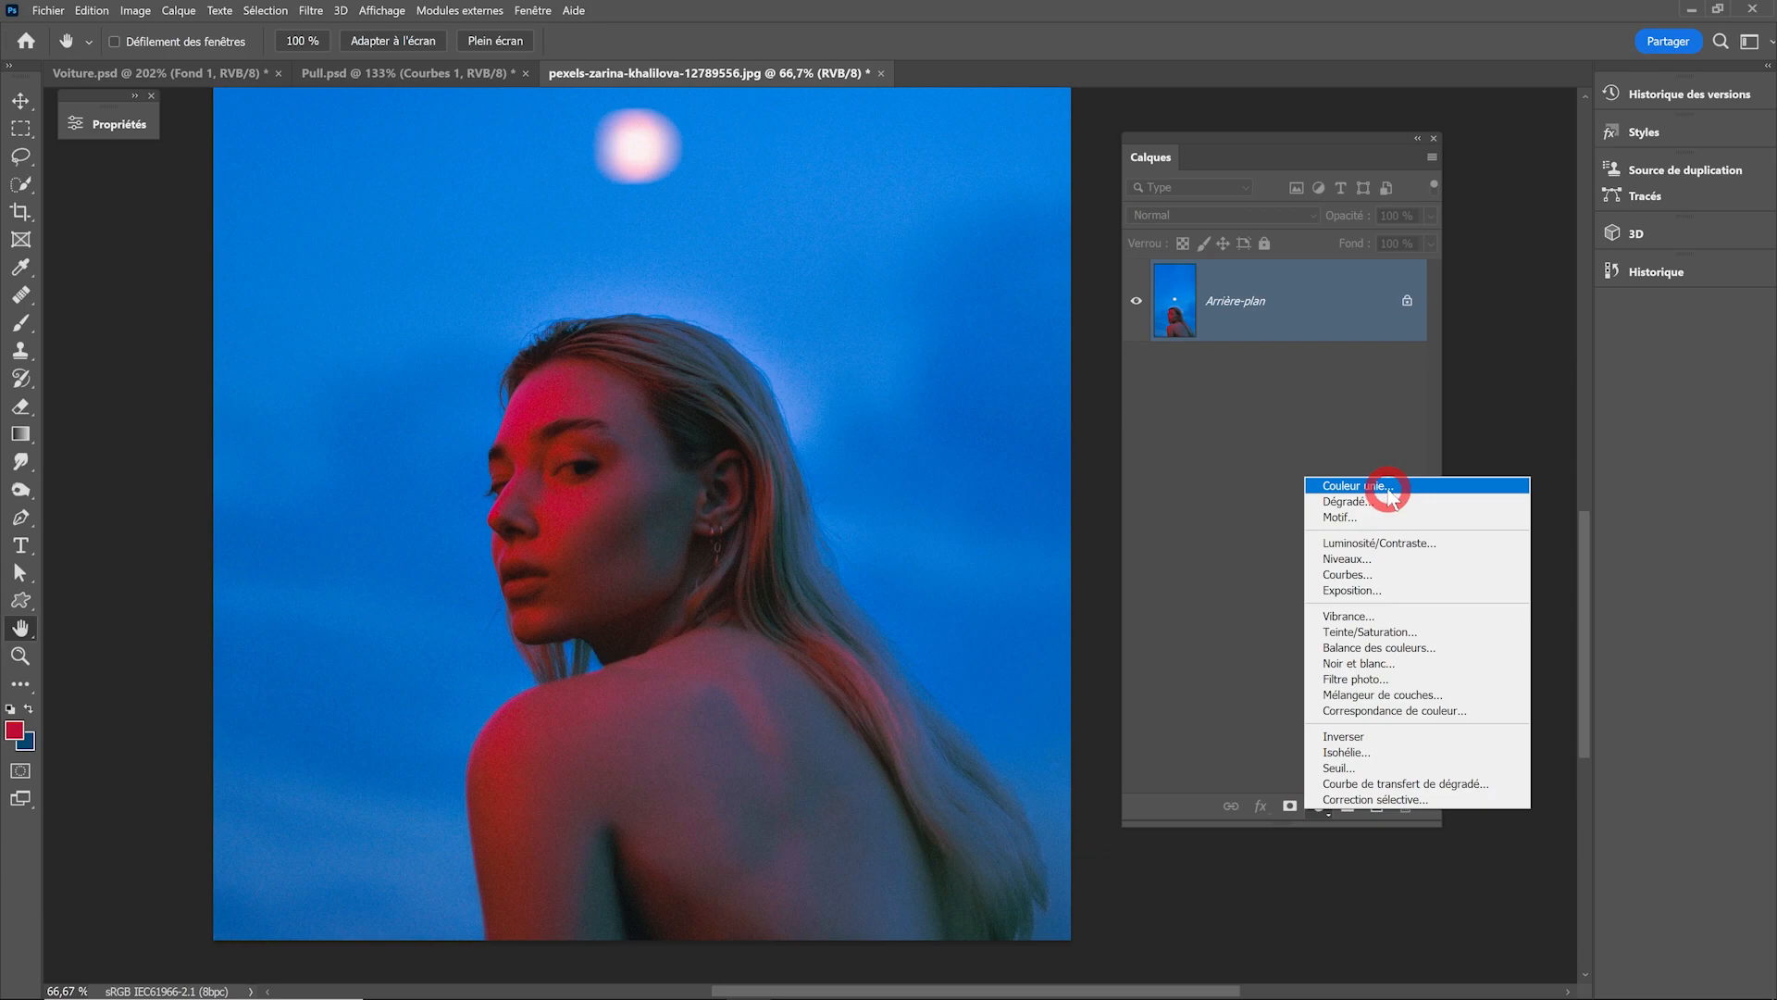
click(1389, 488)
click(1386, 493)
click(1369, 499)
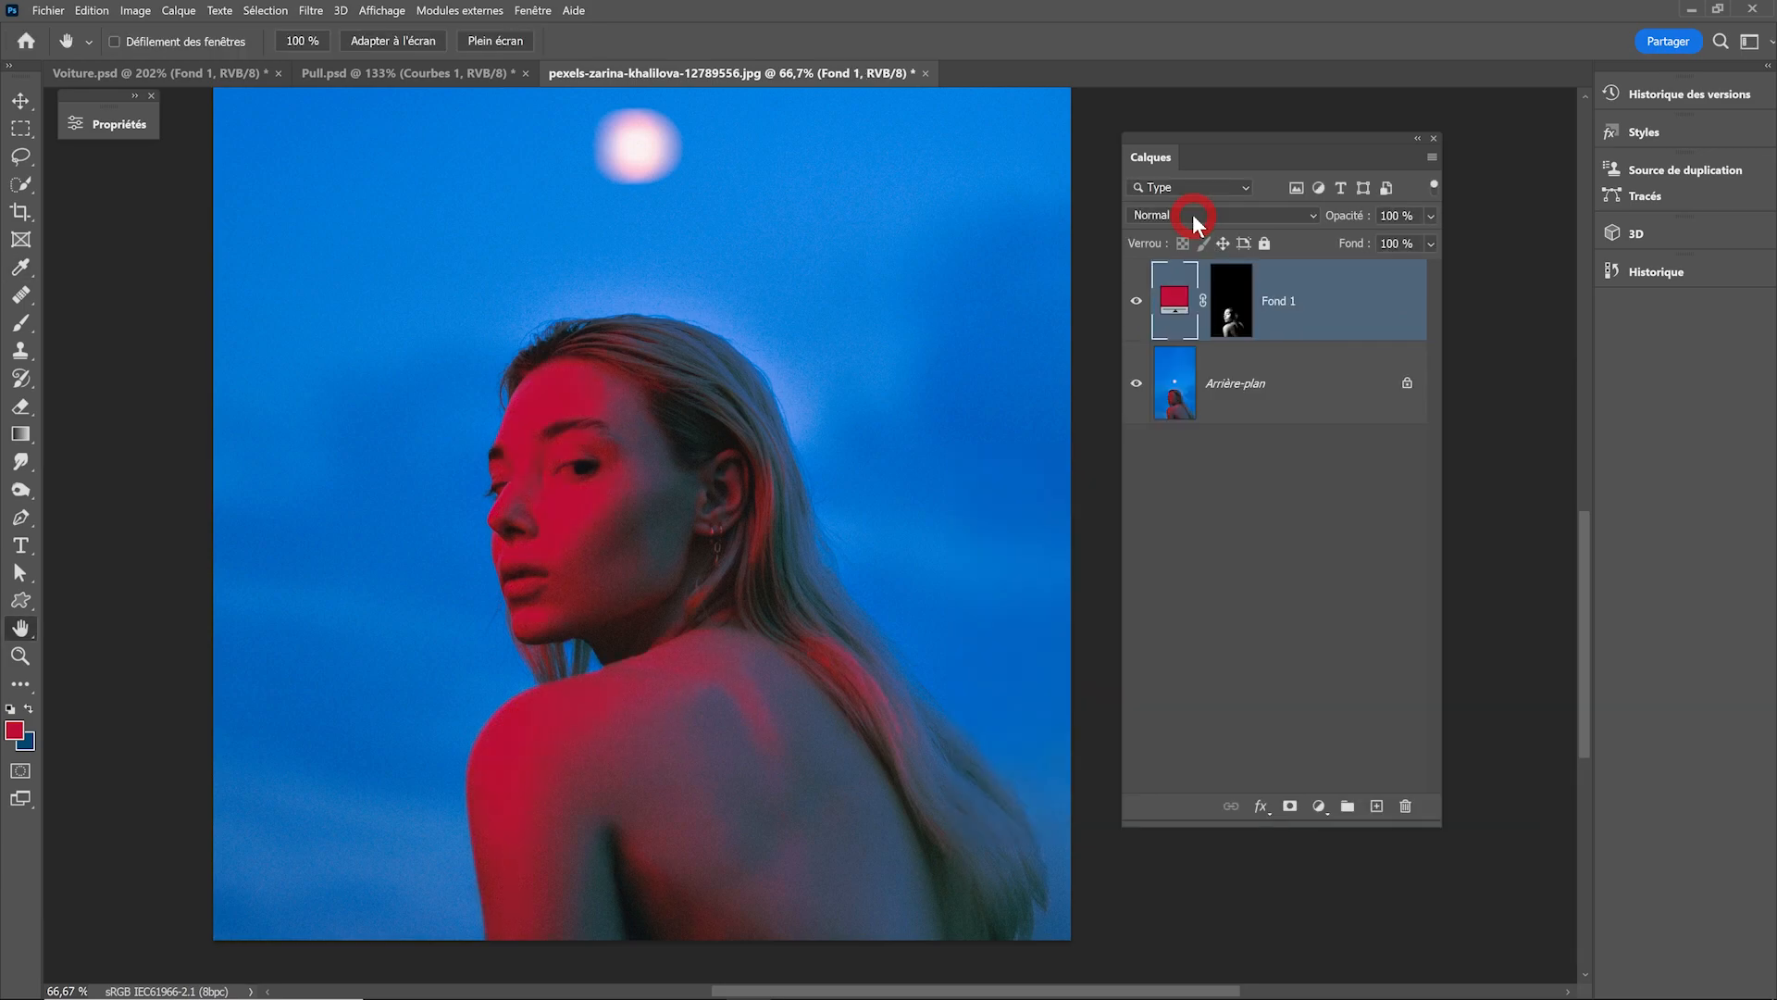
Set the portrait's Fond 1 blending mode to Couleur and soften its fill to a less saturated pinkish red (c9566d).
click(1194, 215)
click(1244, 704)
double_click(1175, 299)
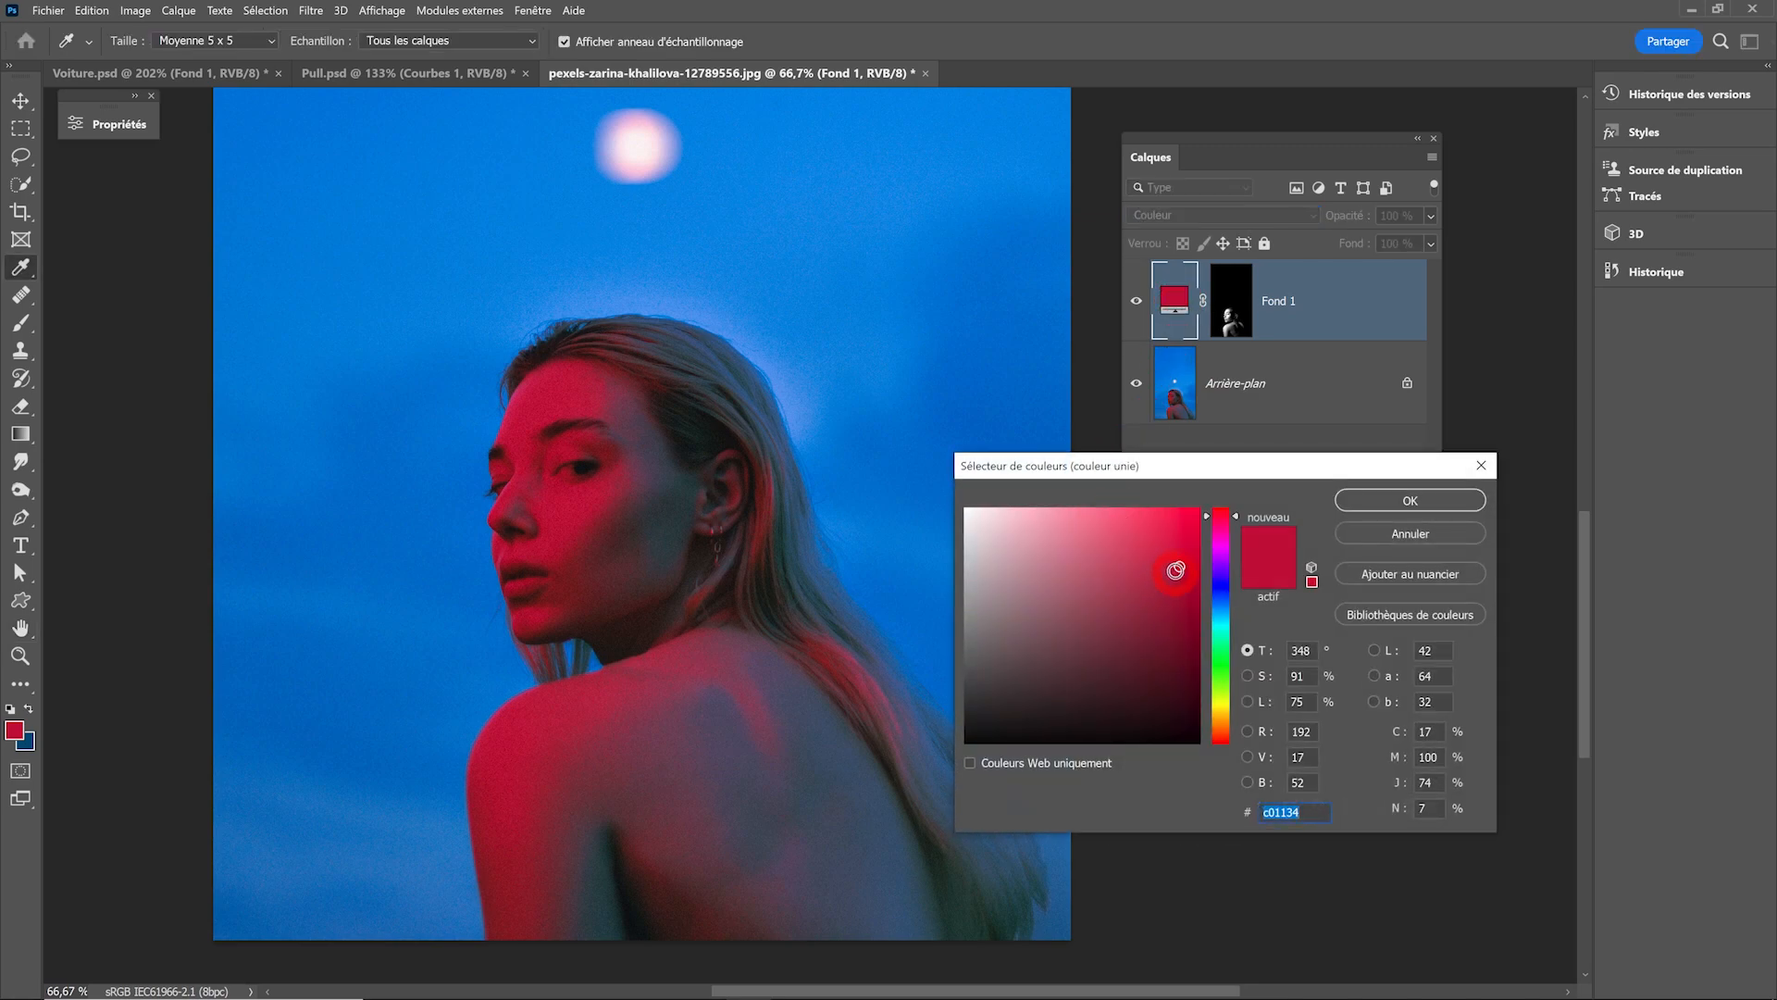
drag(1161, 567, 1101, 560)
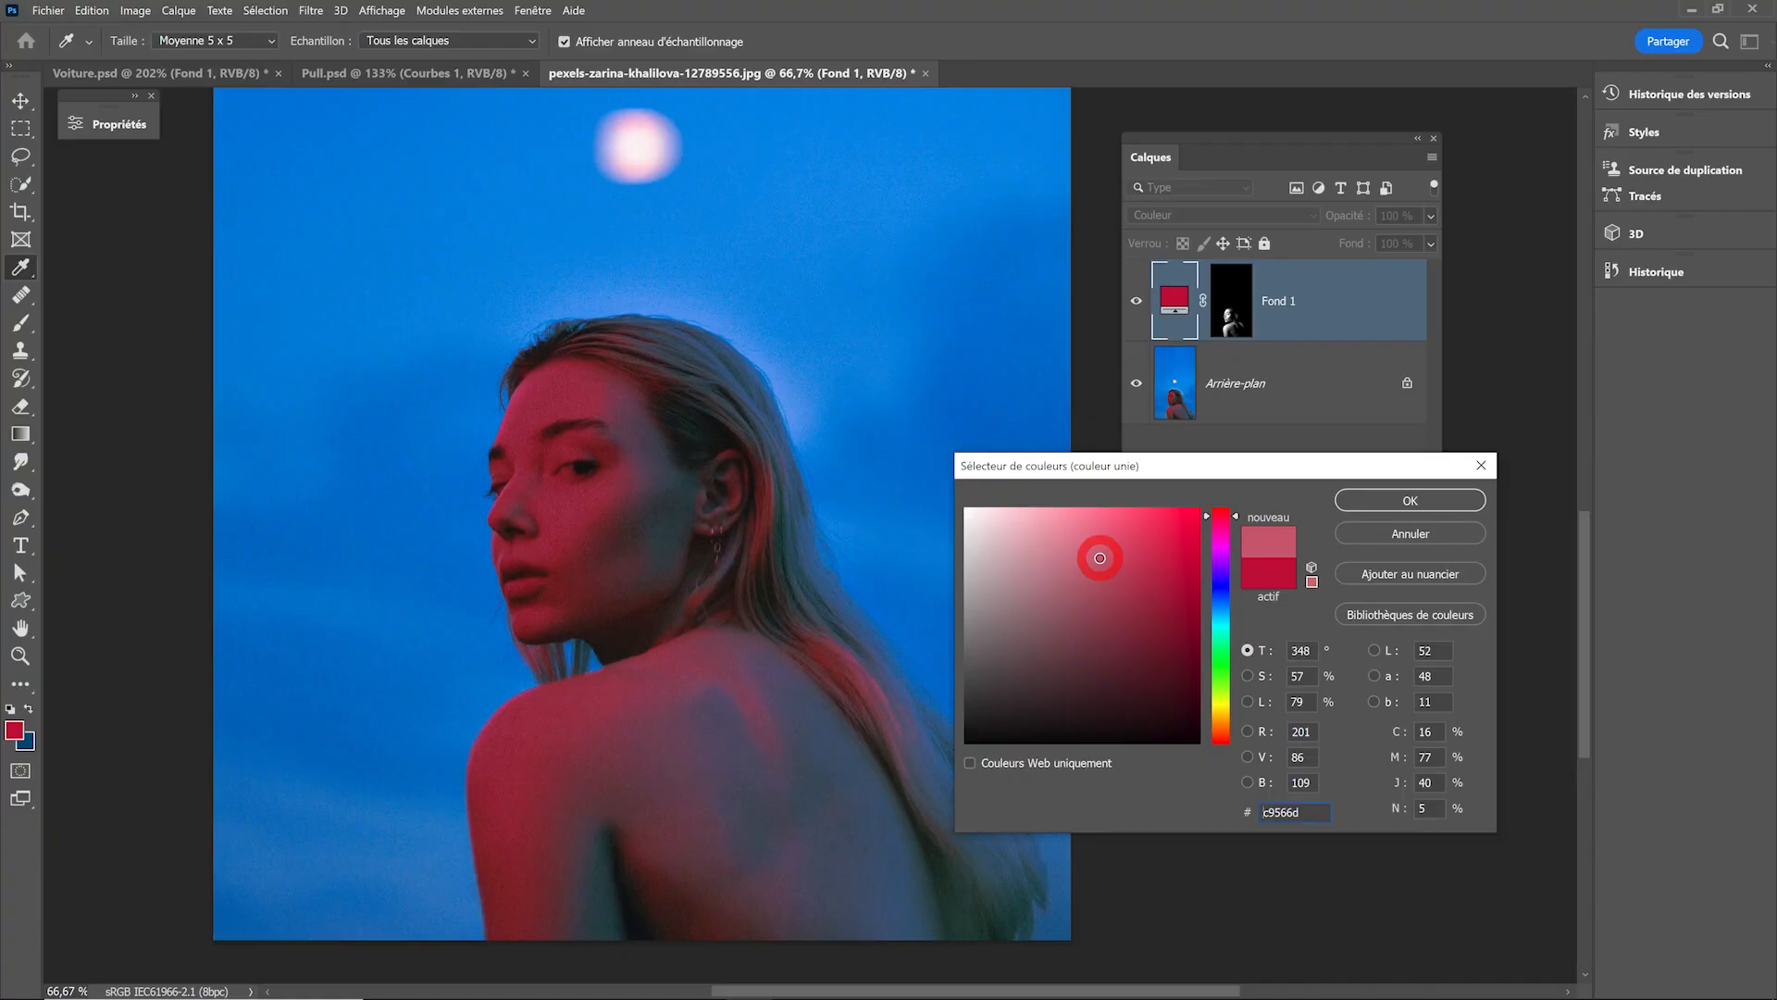
click(1368, 500)
key(h)
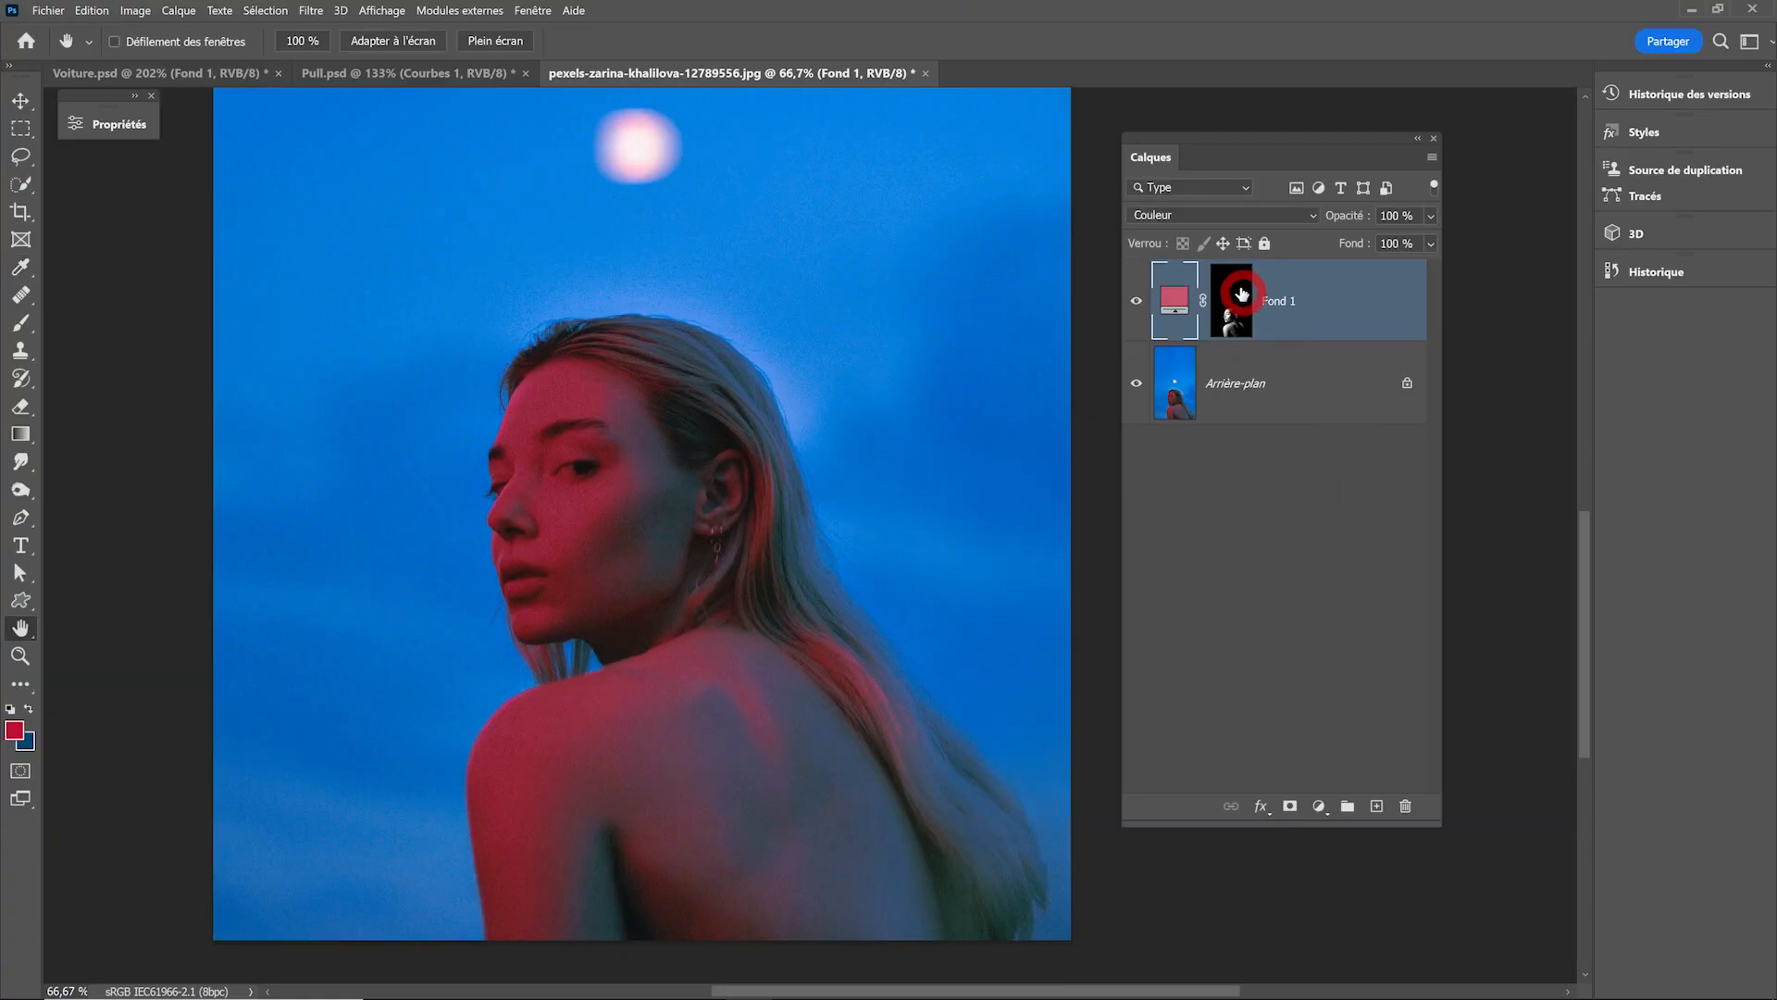
Preview other blending modes on Fond 1, keep Couleur, and change its fill to orange-red (c96356) with a hue of 7°.
click(1220, 223)
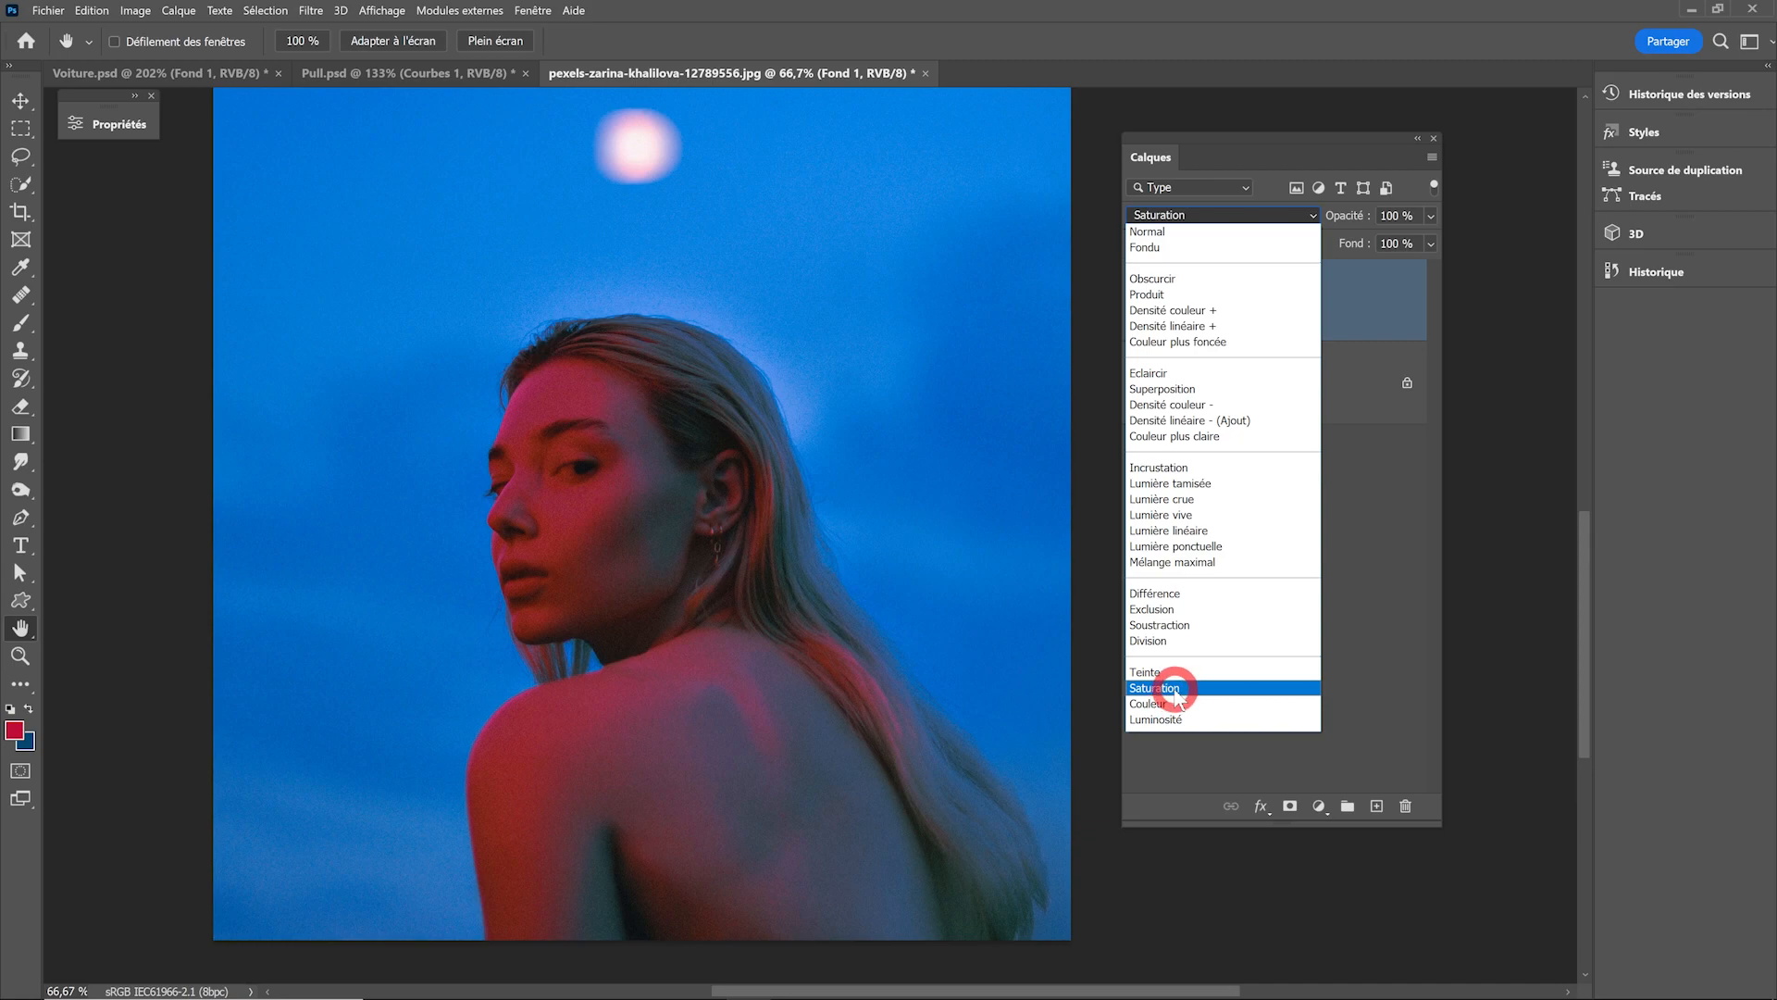
click(1169, 703)
double_click(1174, 298)
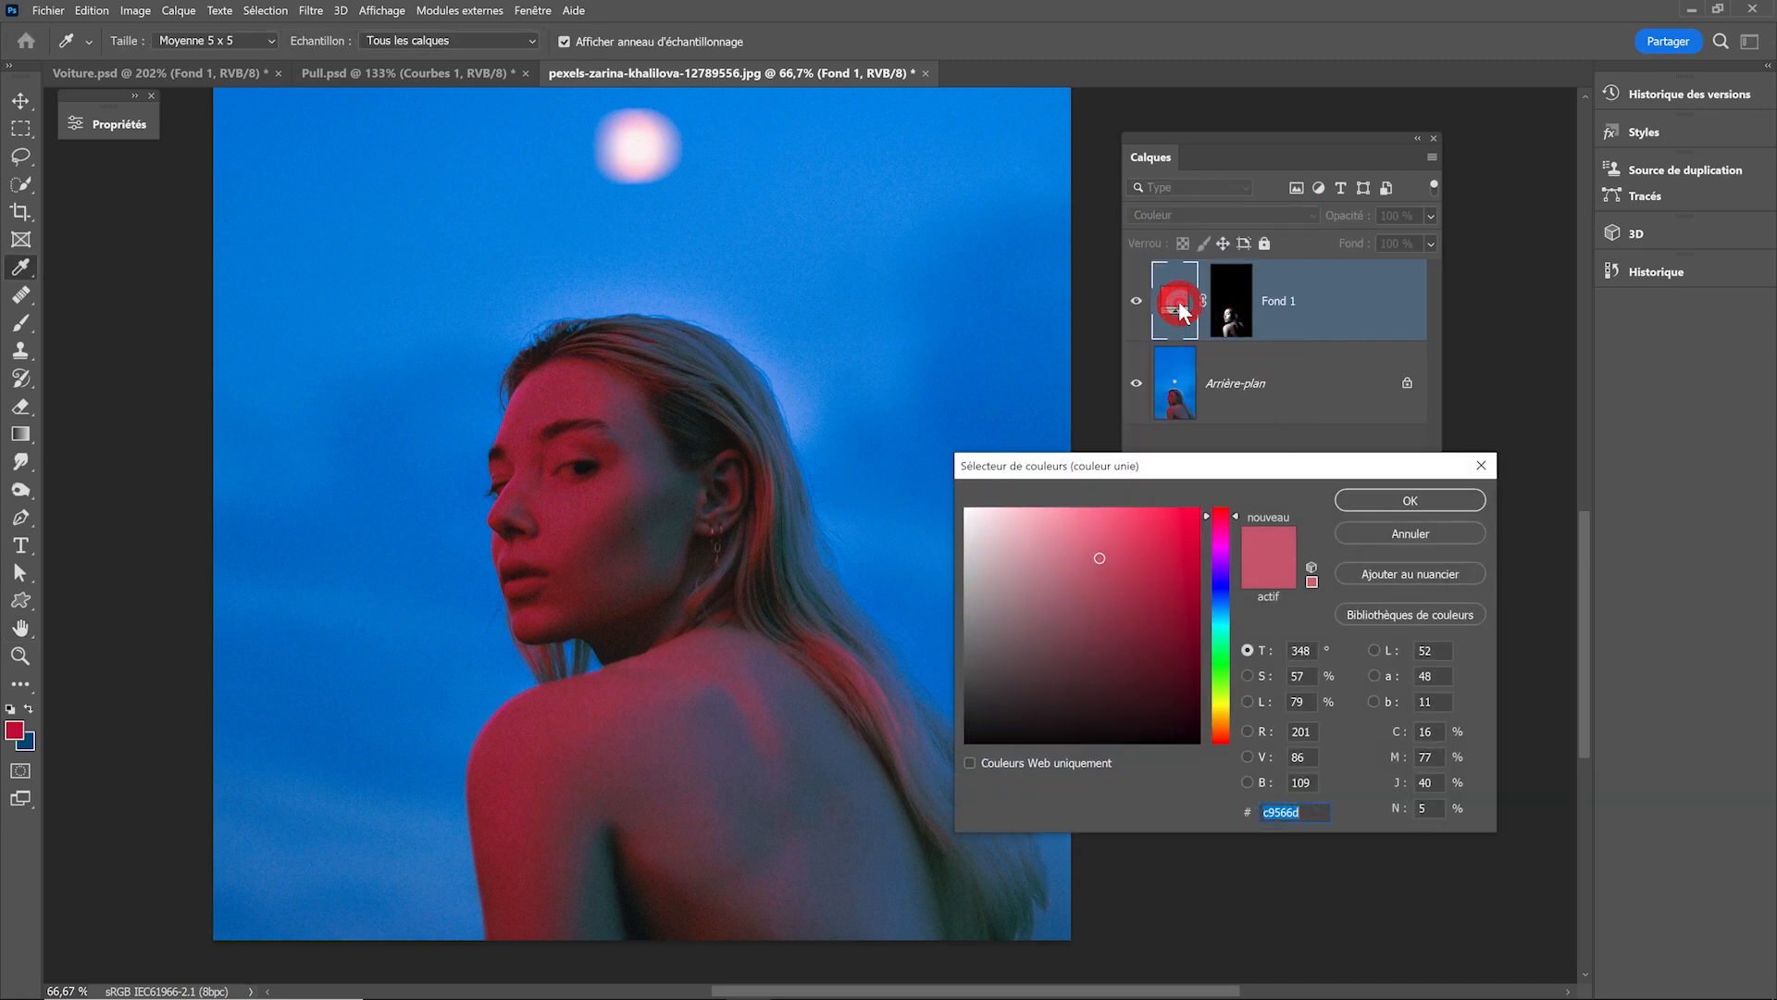
mouse_move(1220, 731)
mouse_down()
mouse_move(1236, 560)
mouse_move(1253, 745)
mouse_up()
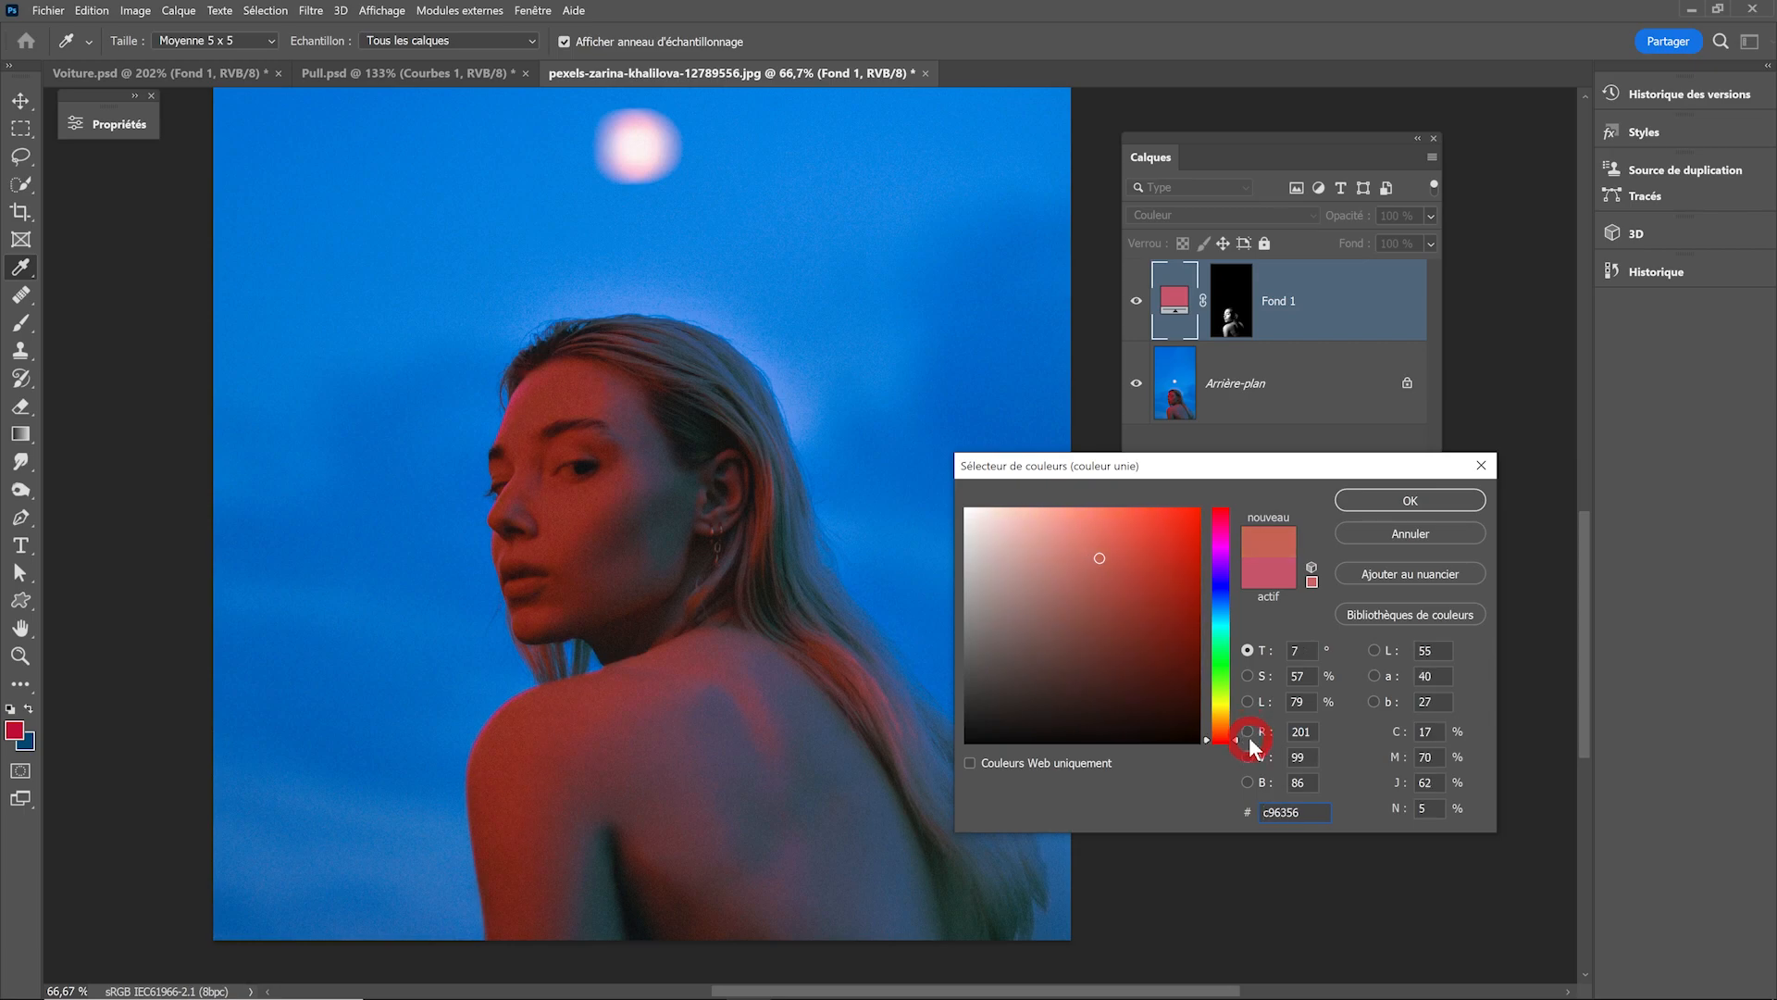
click(1410, 500)
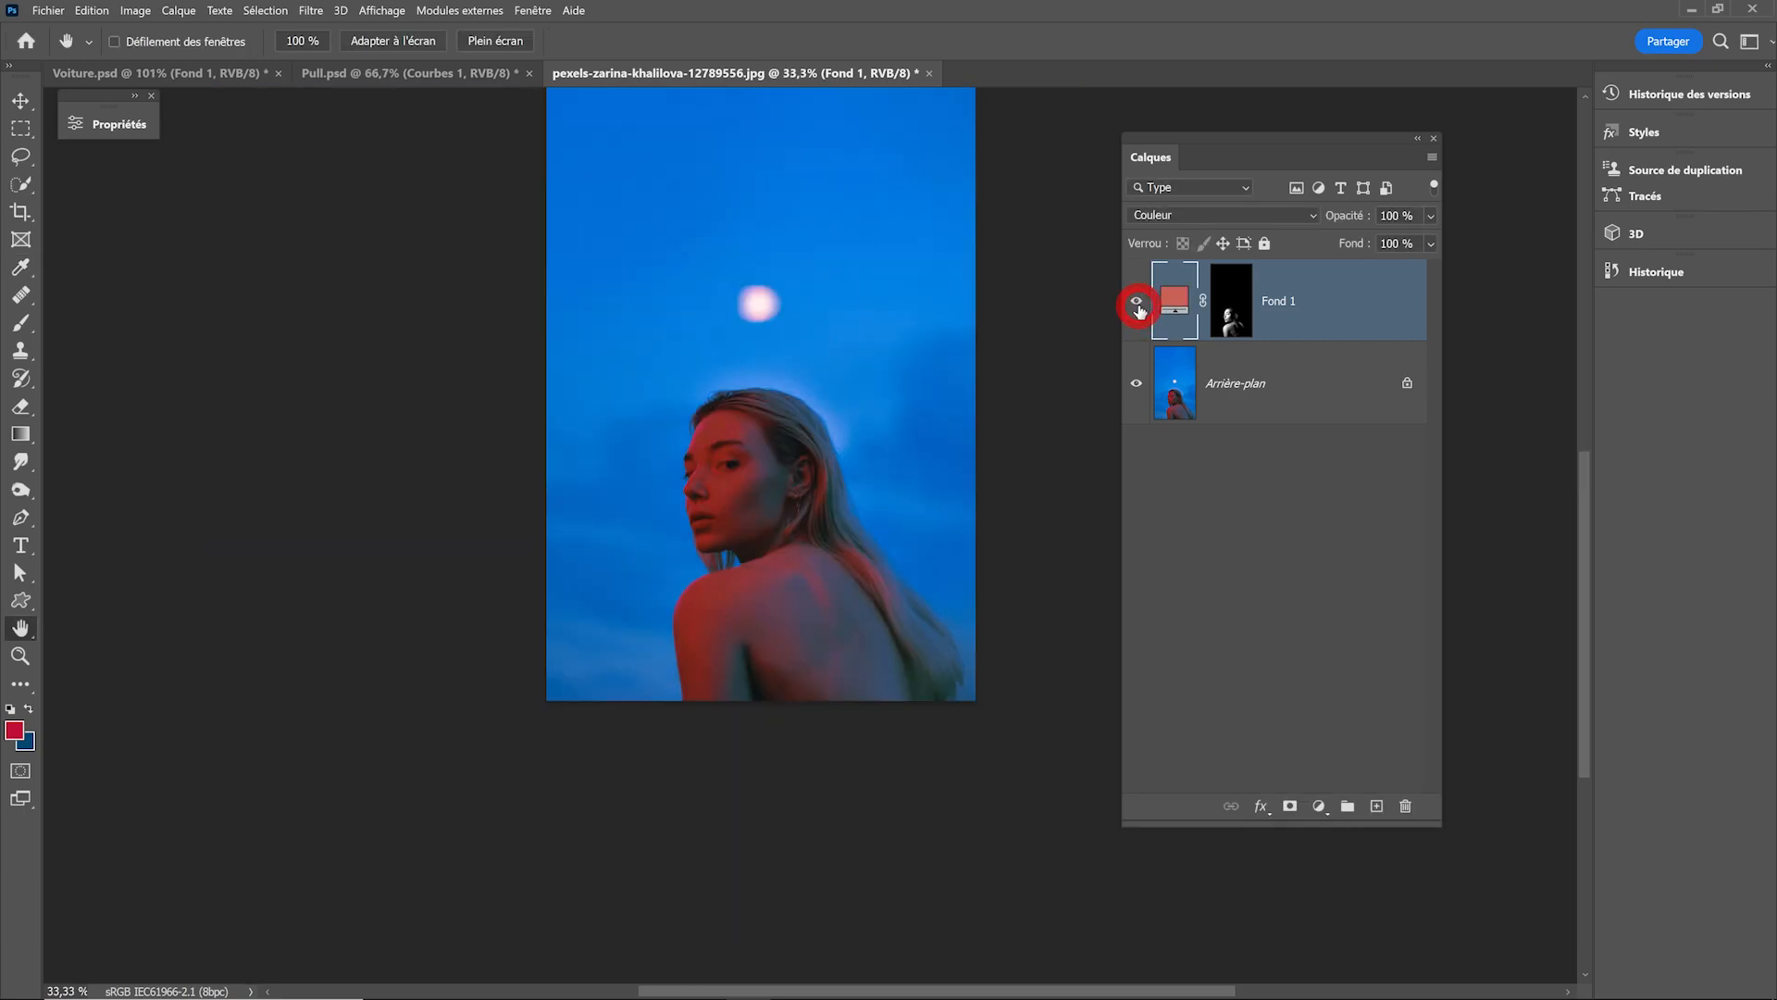
Toggle Fond 1 off and on to compare the skin colour, and lower the layer's opacity to about 63%.
click(1137, 301)
click(1136, 301)
drag(1351, 216, 1325, 215)
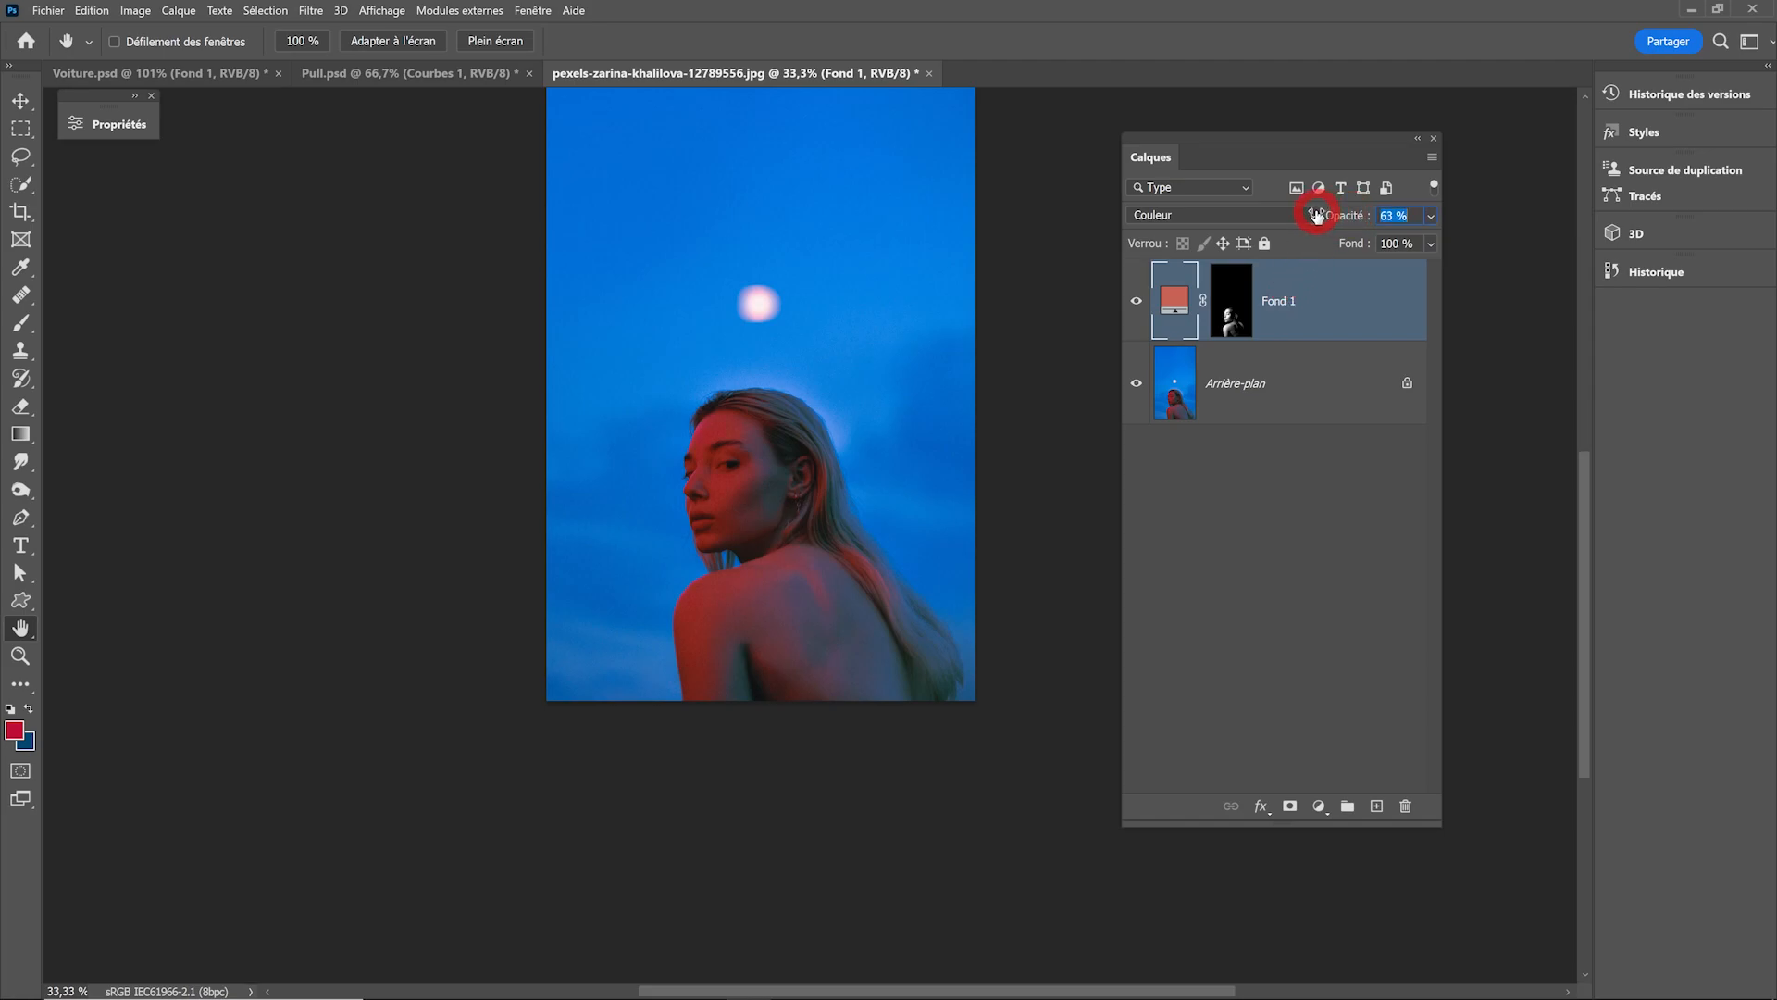
scroll(877, 456, up, 2)
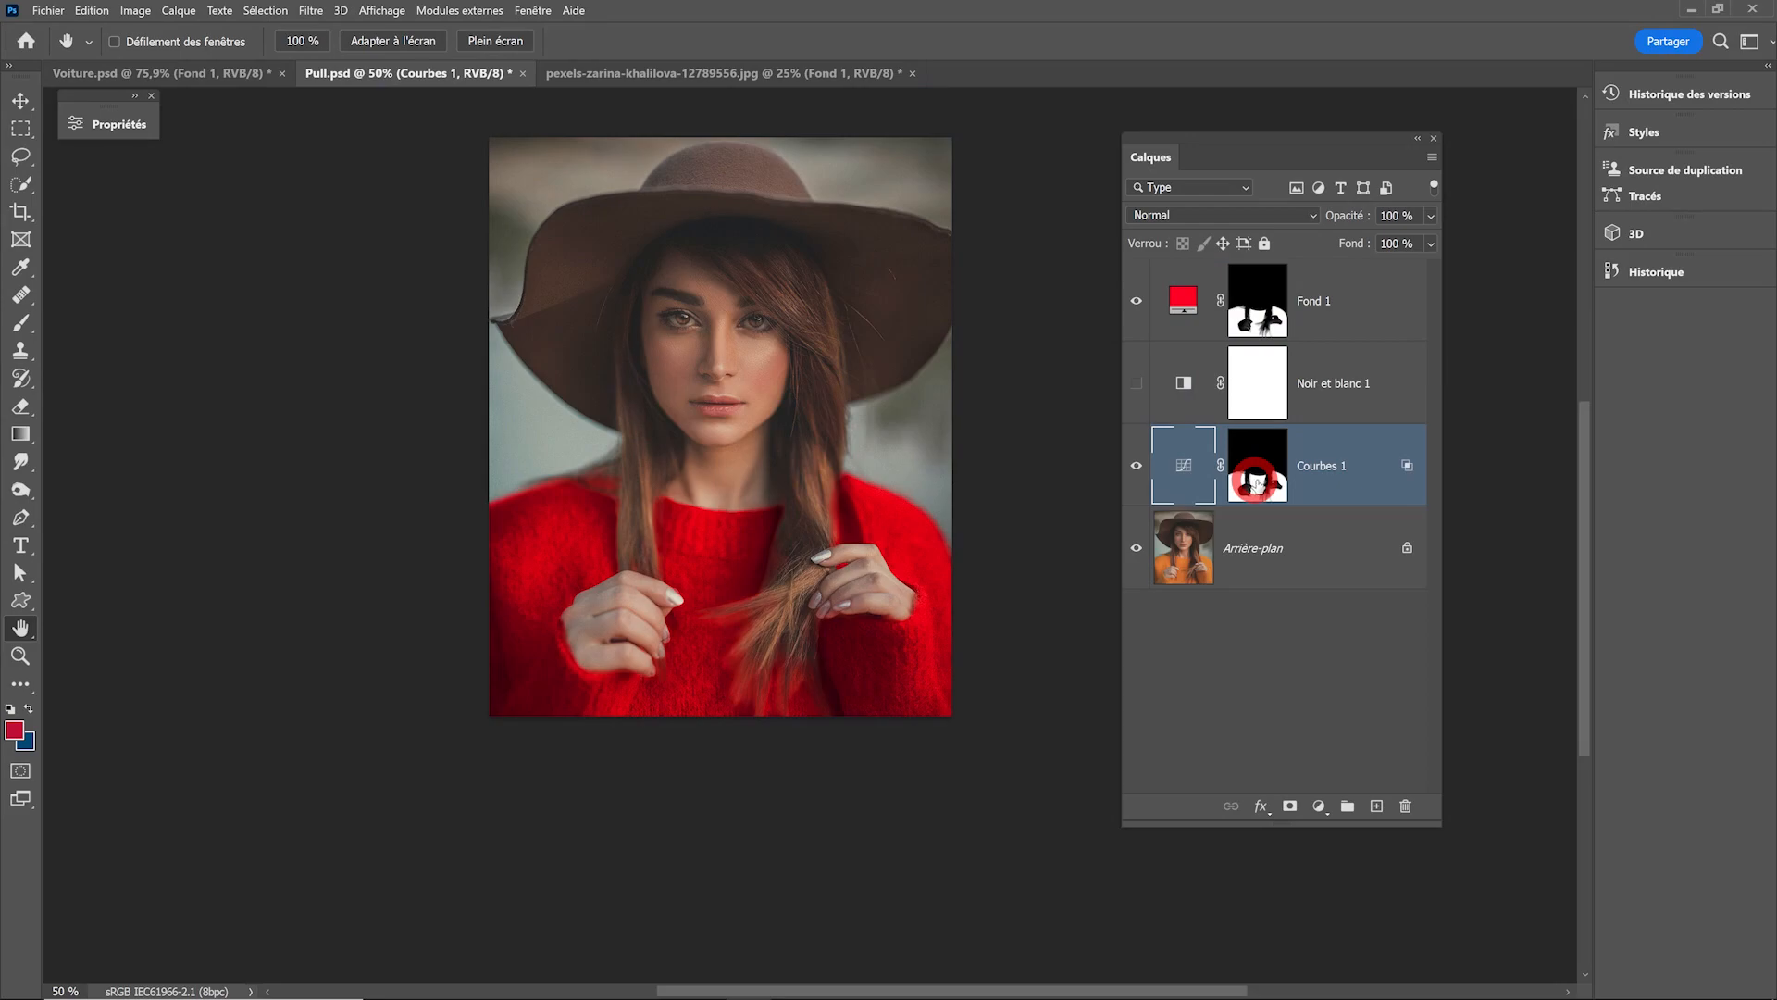
In Pull.psd, hide the Courbes 1 and Fond 1 layers to restore the sweater's original orange.
click(1136, 465)
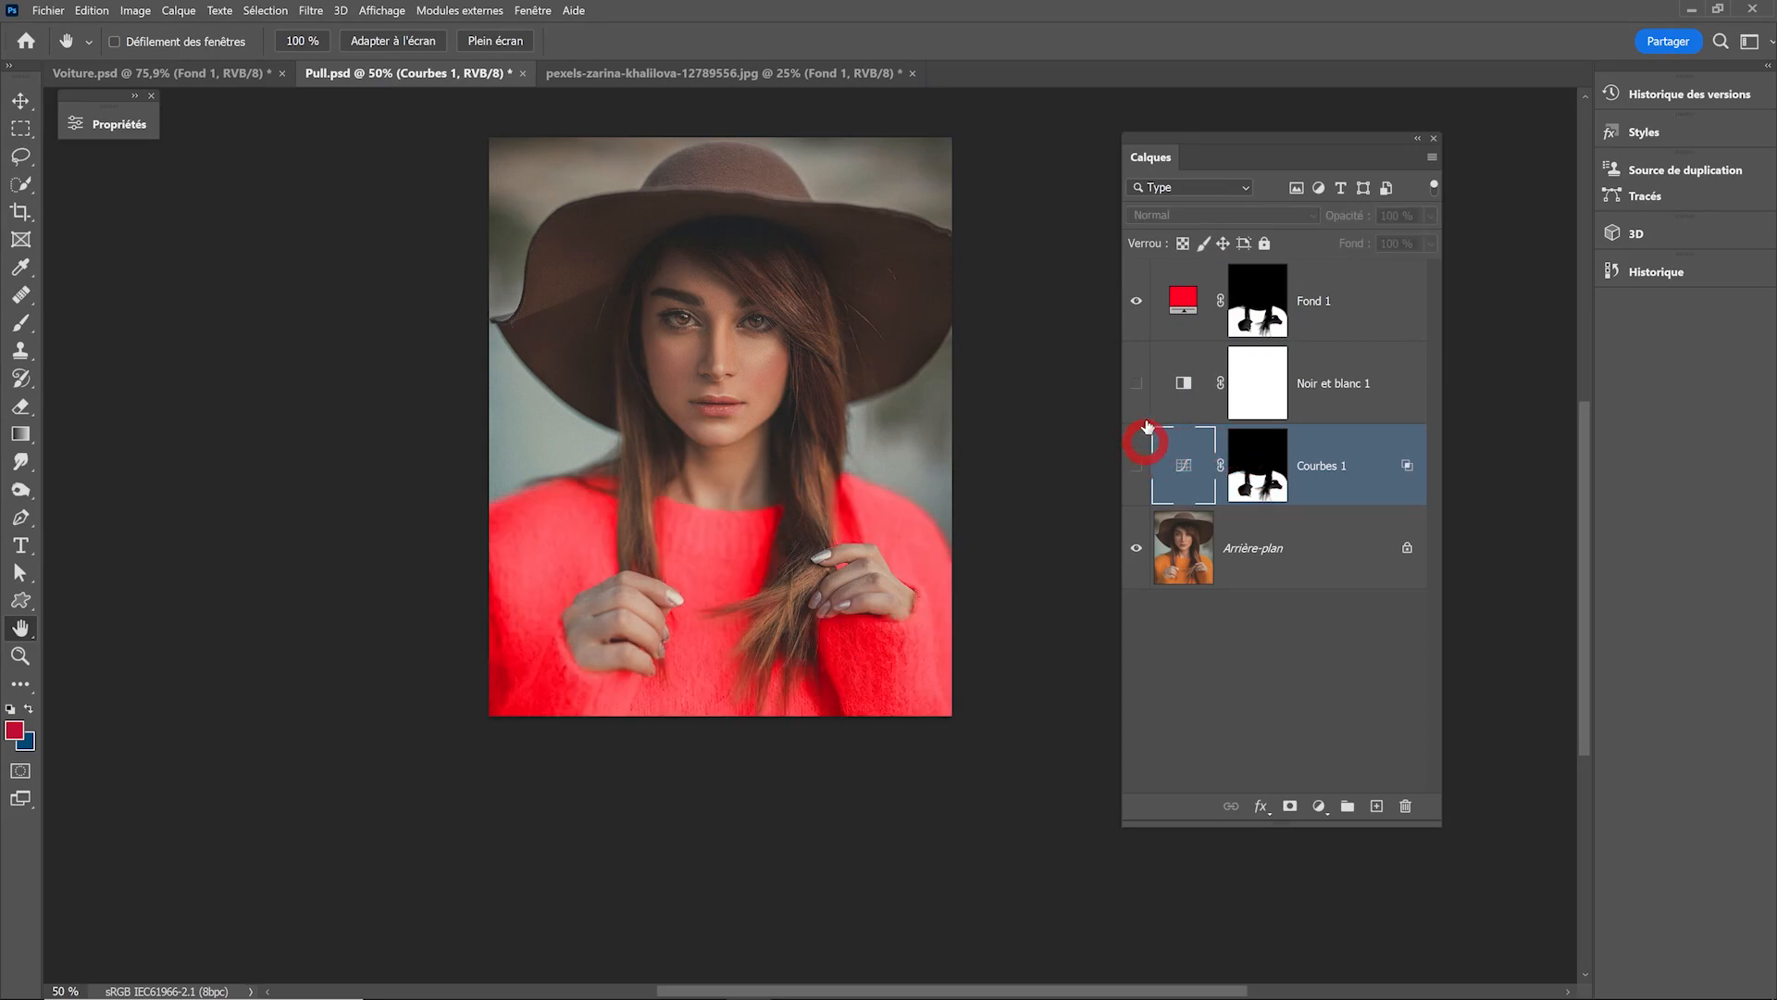
click(1136, 301)
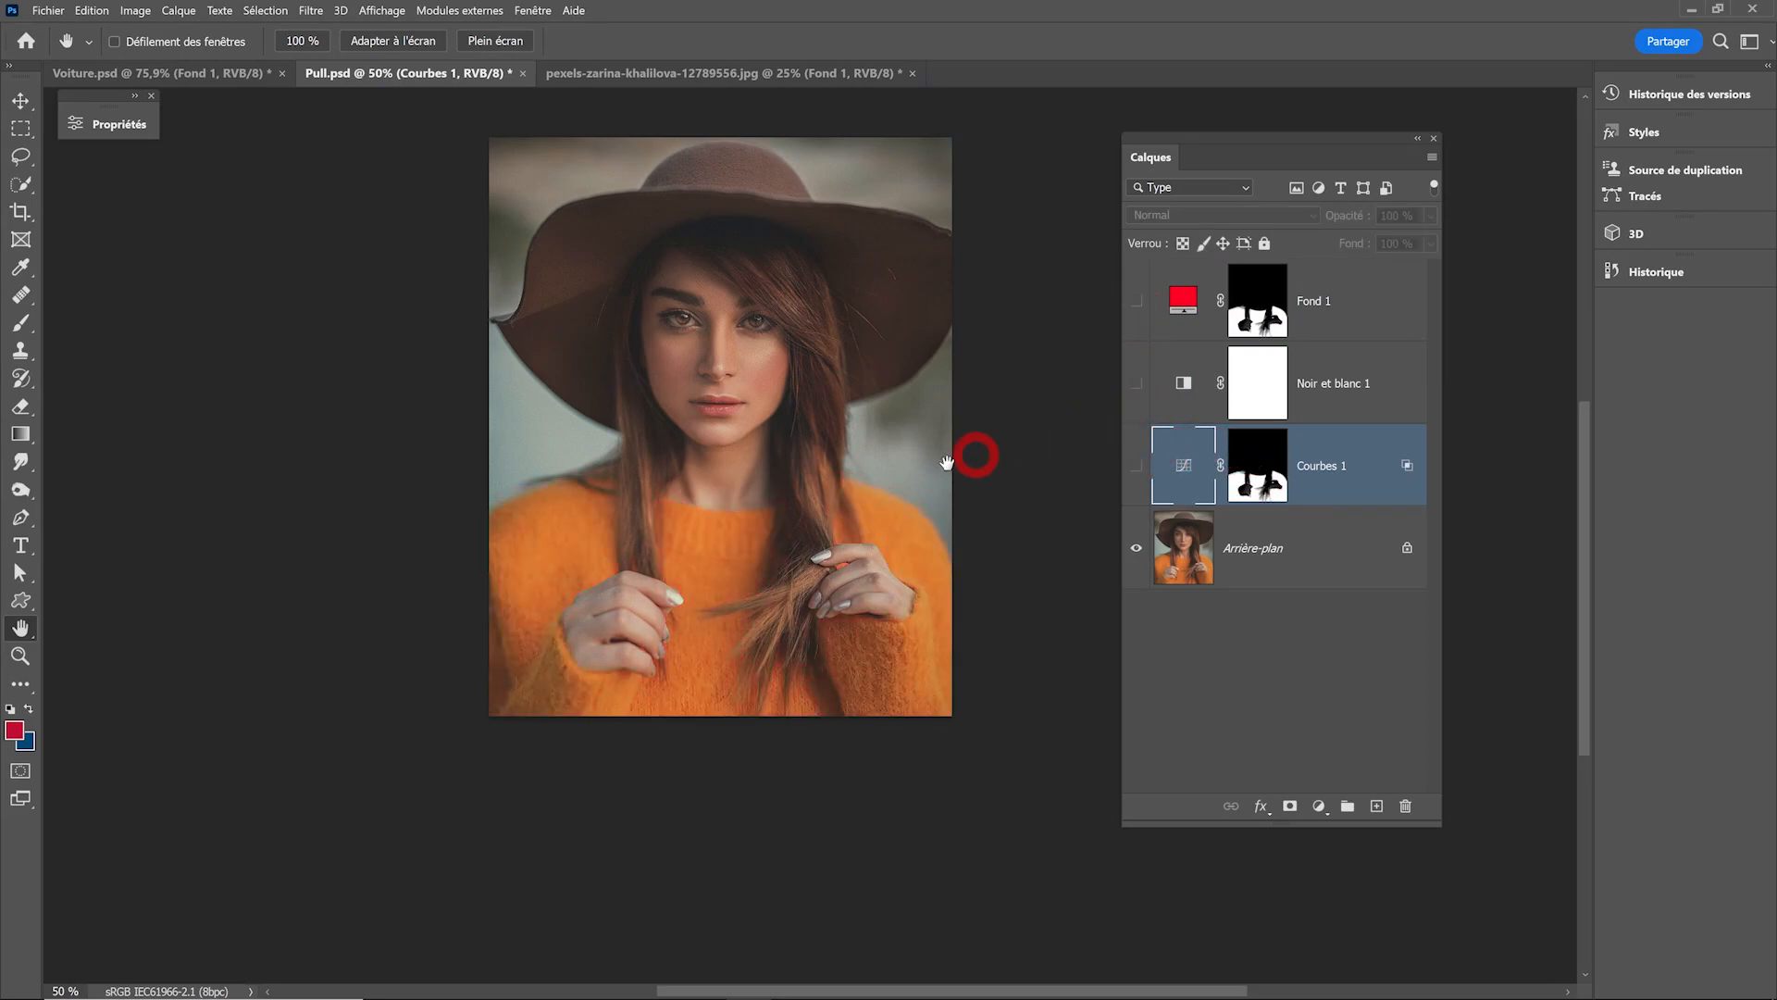
drag(861, 468, 753, 515)
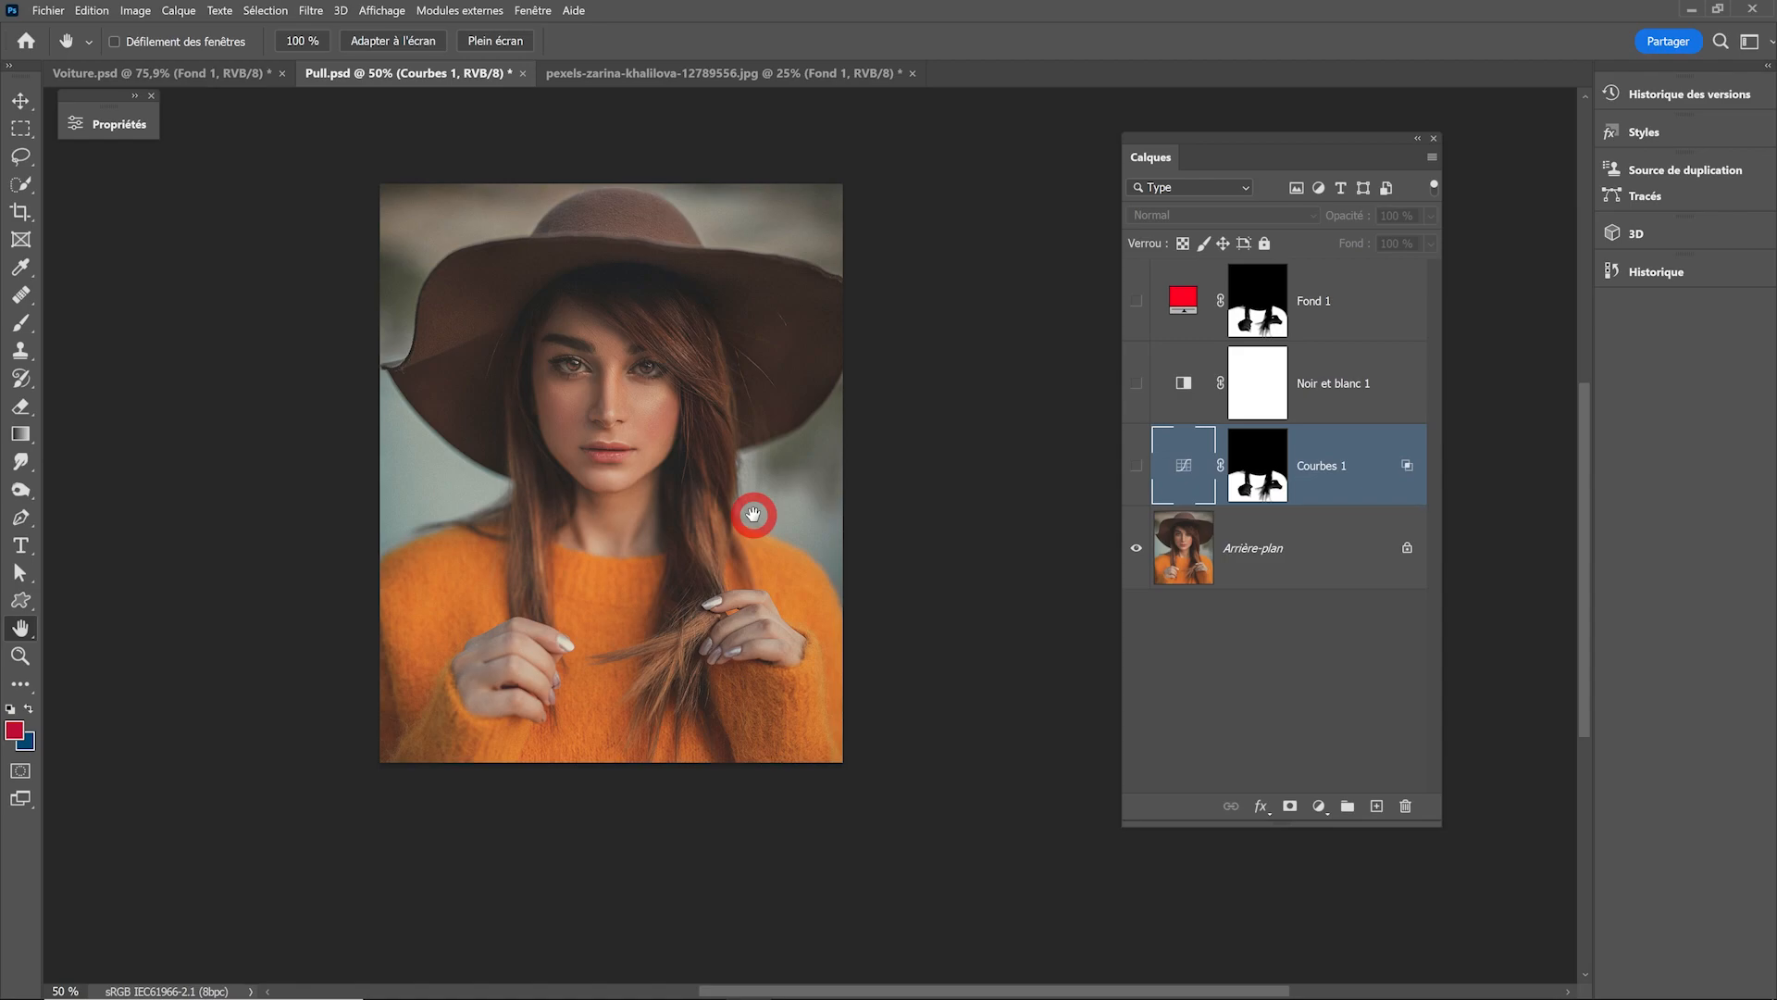
Add a Teinte/Saturation adjustment layer above Courbes 1 and replace its mask with a copy of Fond 1's sweater mask.
click(1319, 805)
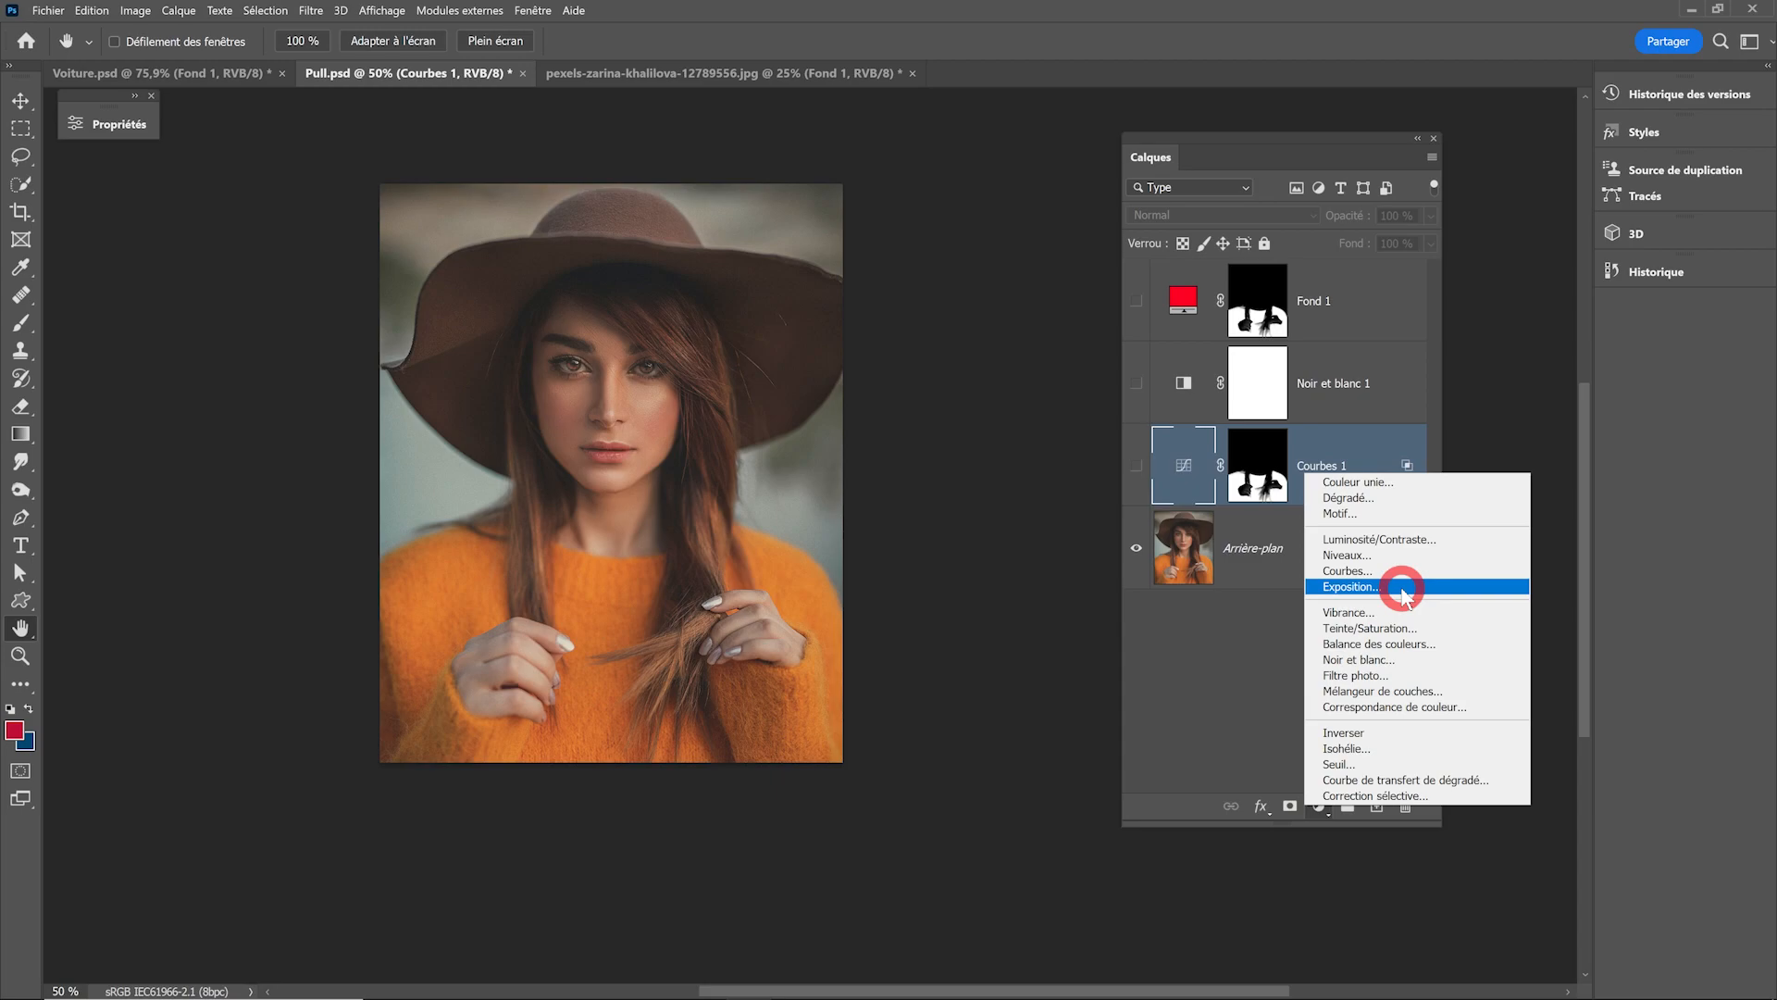
click(1393, 629)
drag(1257, 301, 1264, 472)
click(891, 388)
drag(435, 114, 304, 115)
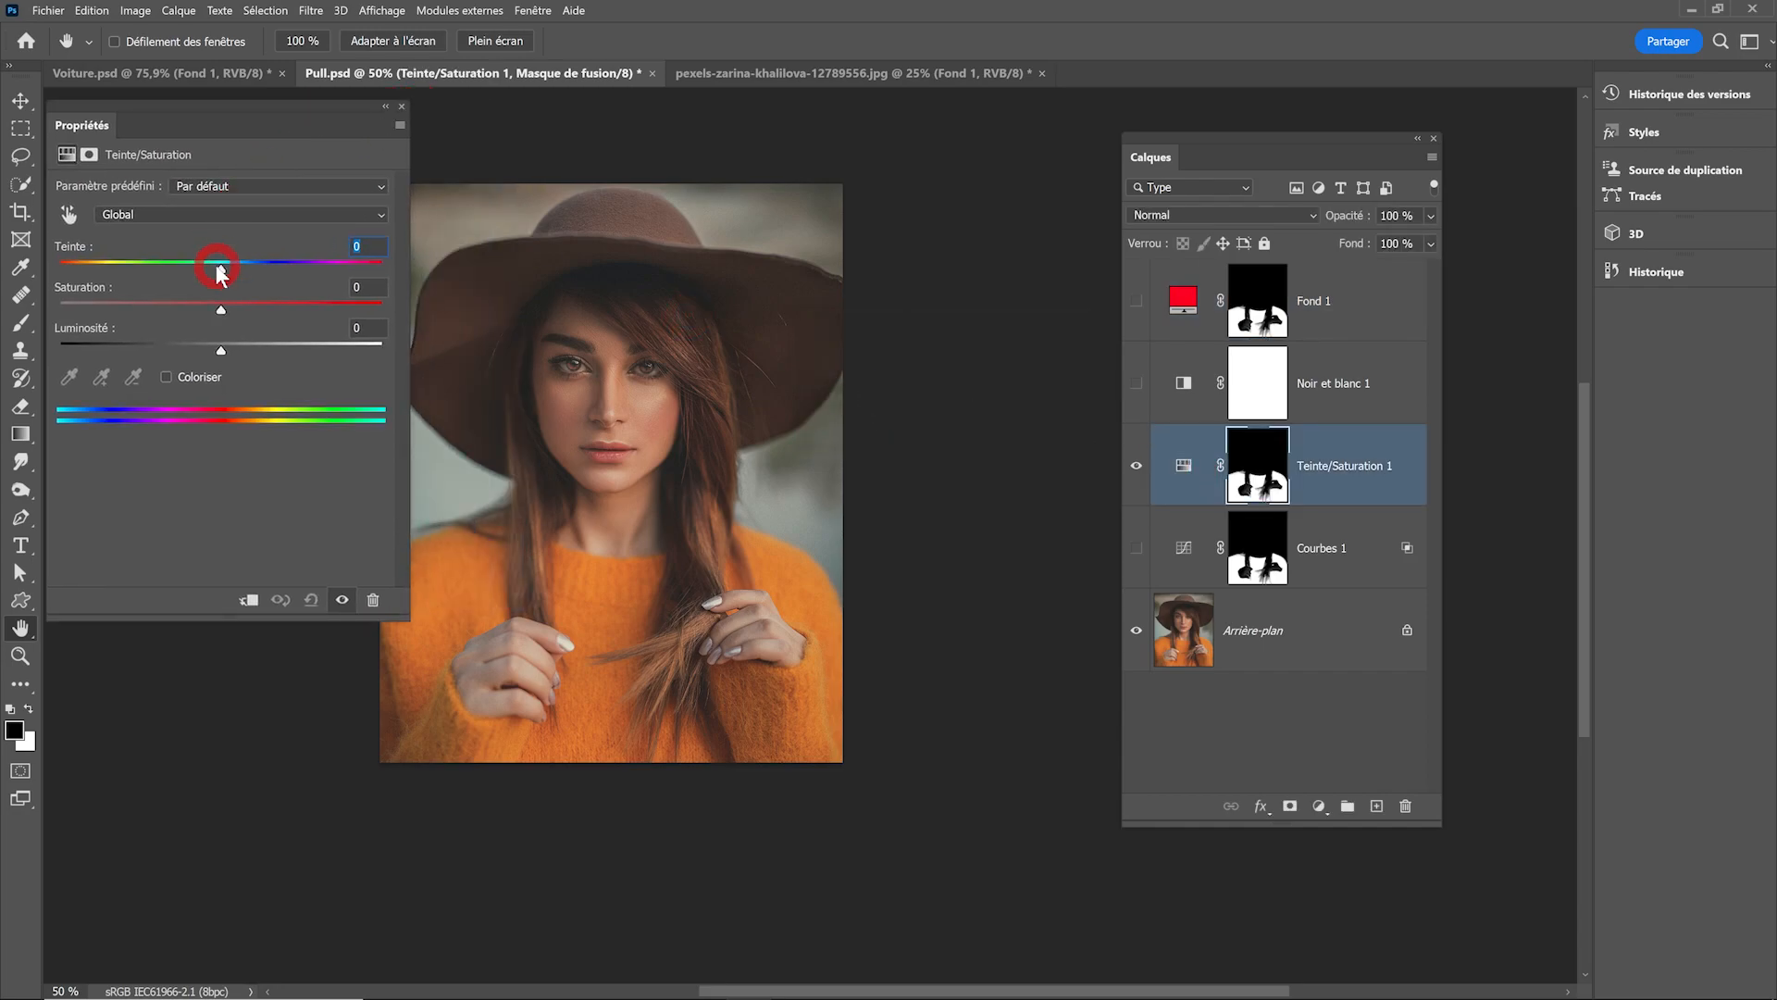
Shift the sweater's hue with Teinte set to +40 in Teinte/Saturation 1 and inspect the wool texture.
drag(225, 268, 290, 274)
click(540, 574)
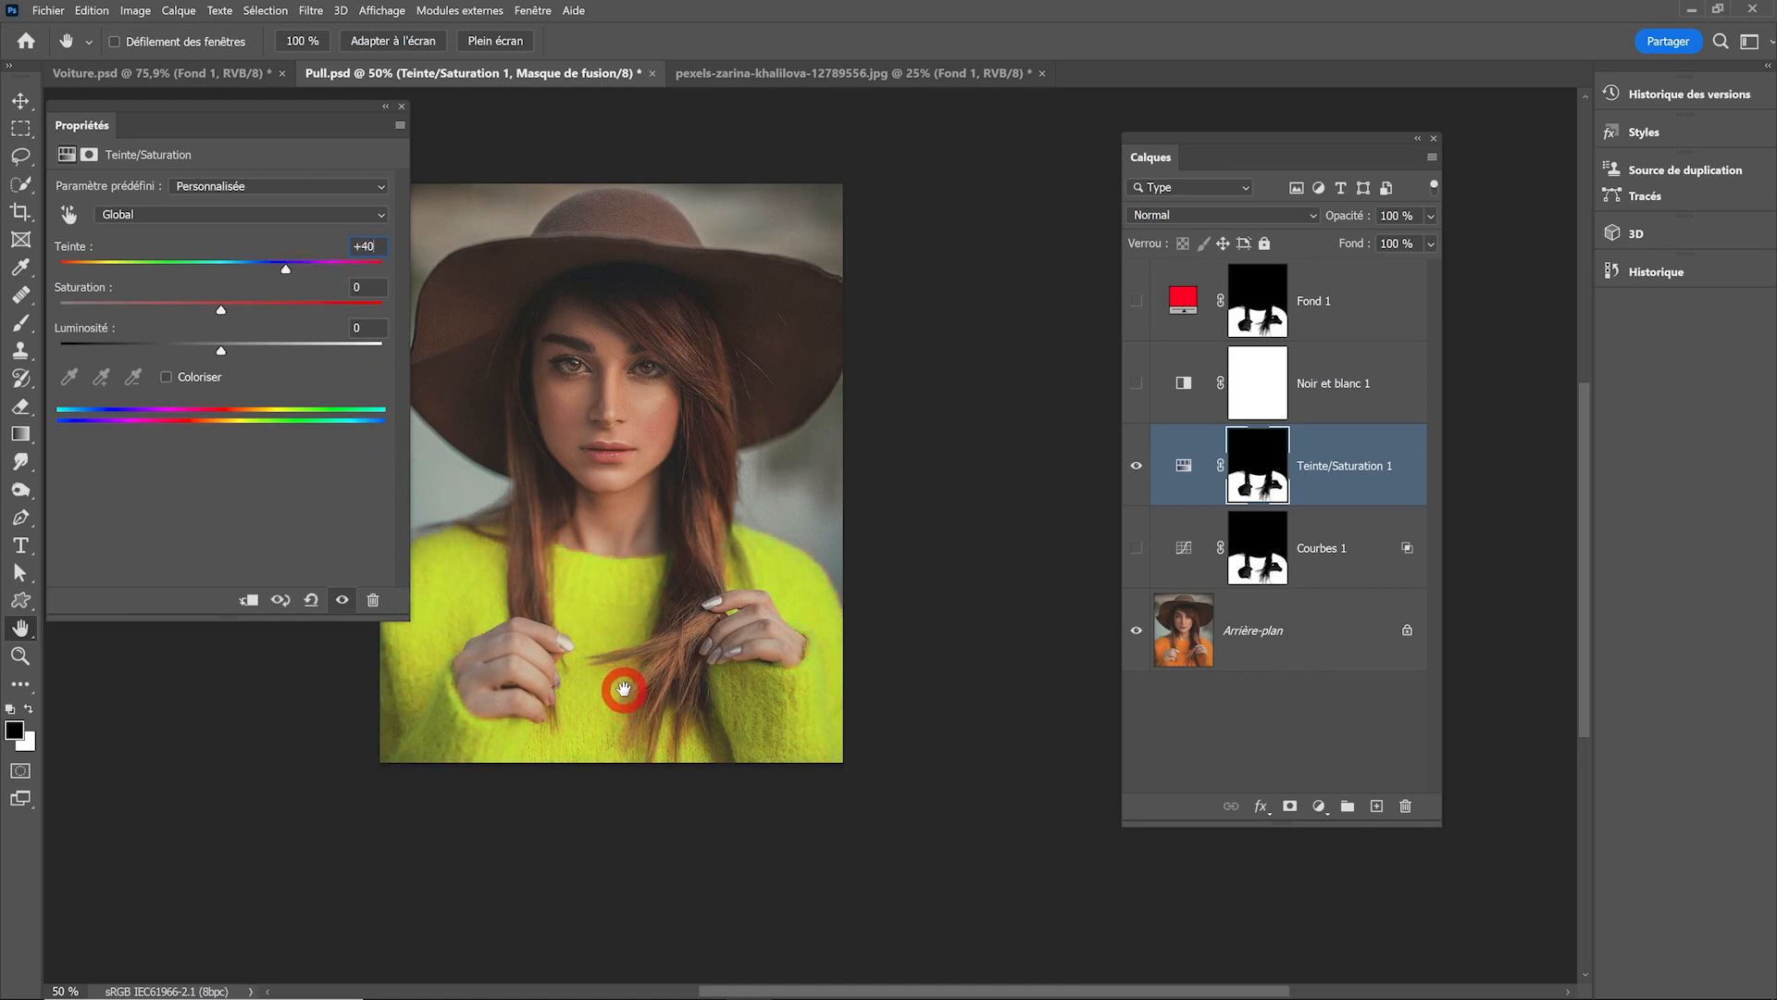
scroll(624, 689, up, 2)
drag(624, 689, 738, 696)
scroll(784, 730, down, 1)
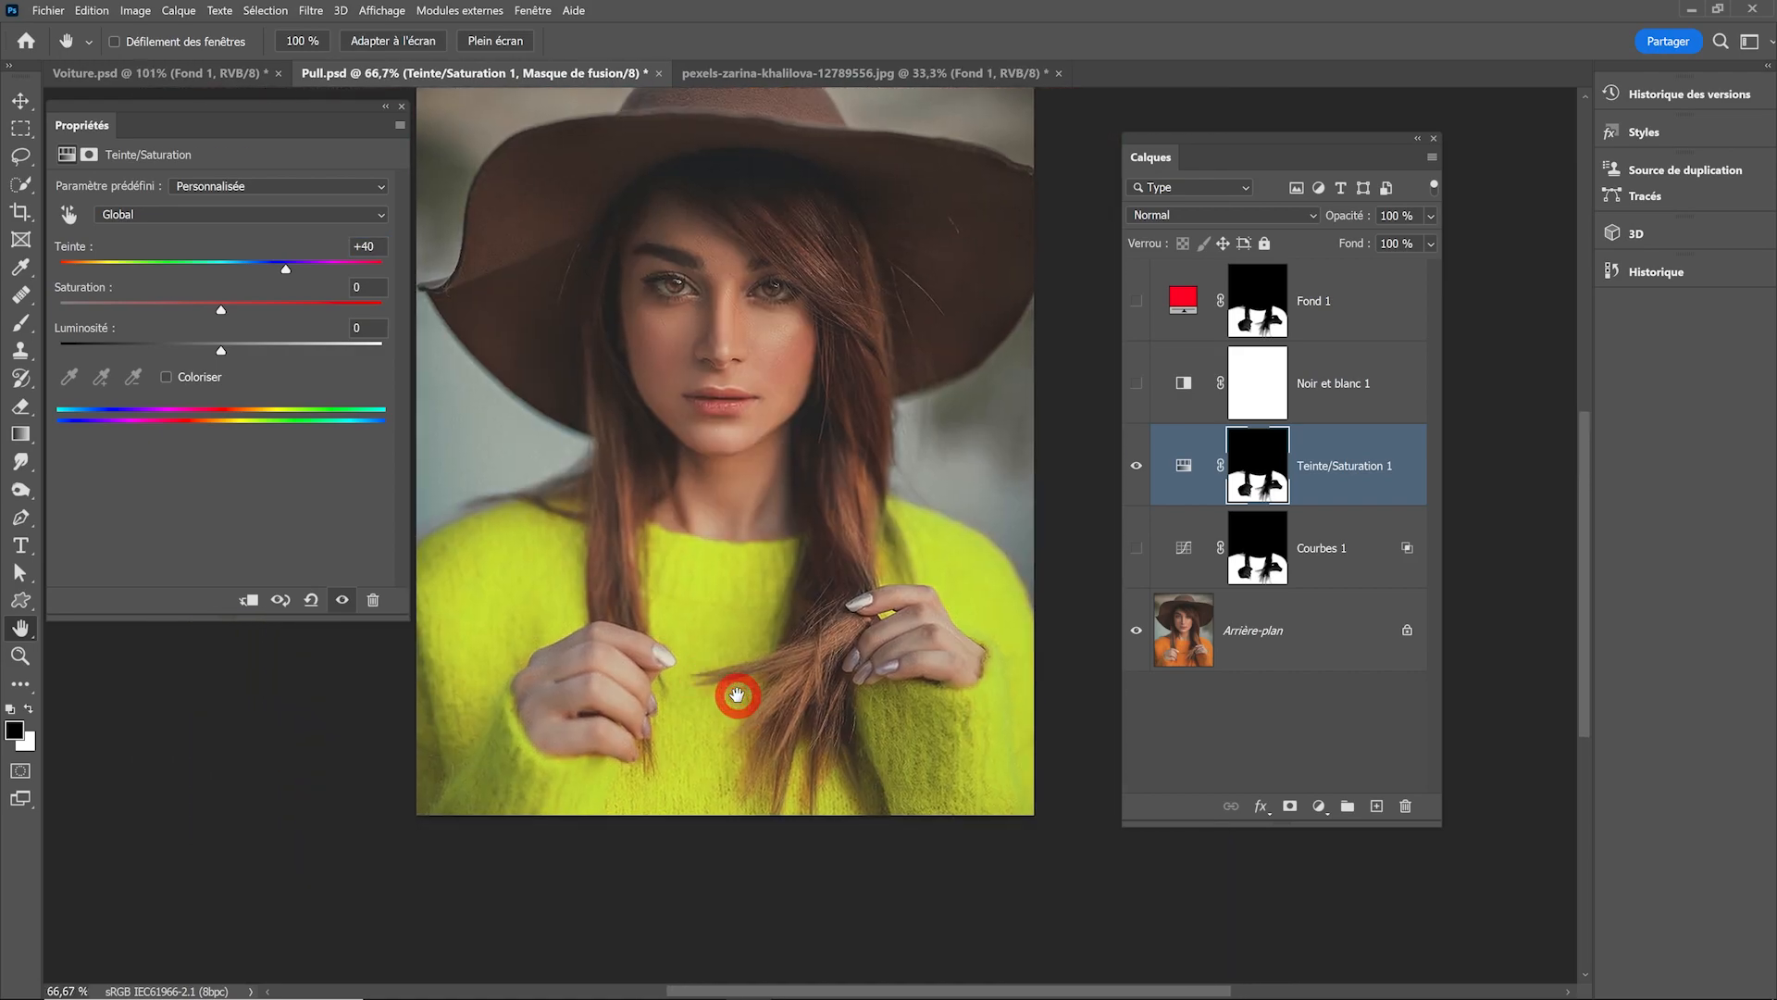
Try the Teinte blending mode on the Teinte/Saturation 1 layer, and switch it to Couleur.
scroll(884, 597, down, 1)
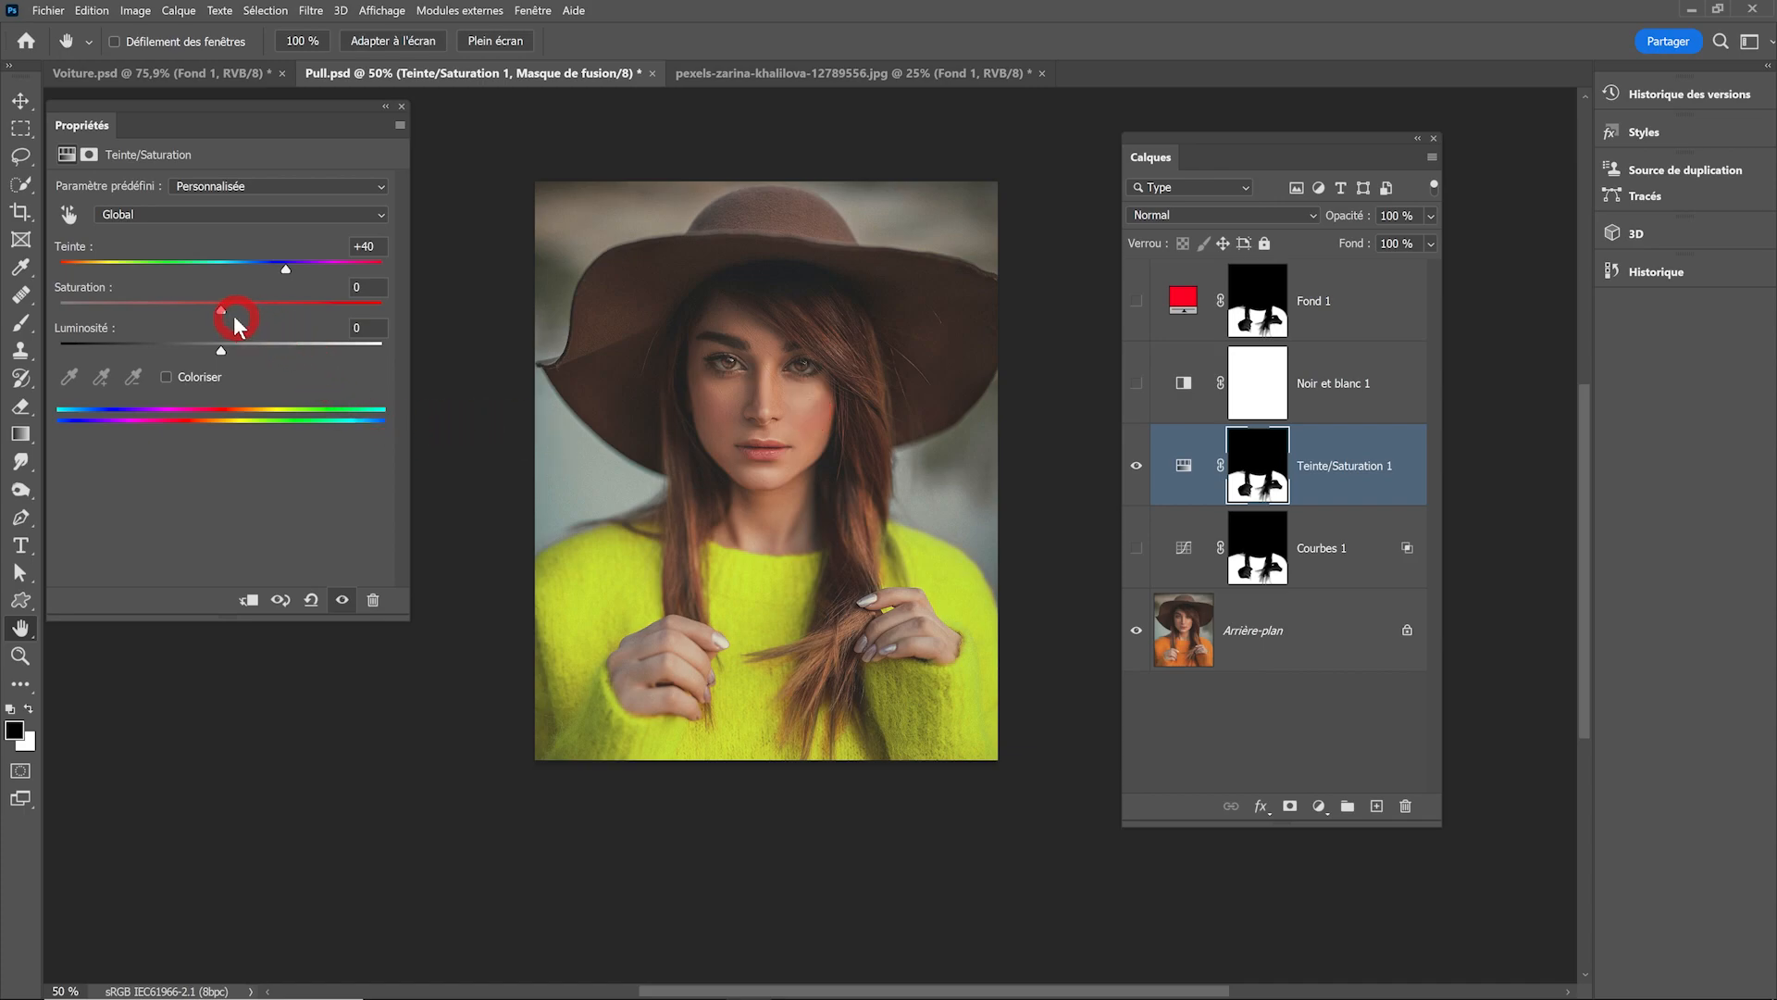
mouse_move(222, 313)
mouse_down()
mouse_move(141, 317)
mouse_move(218, 328)
mouse_up()
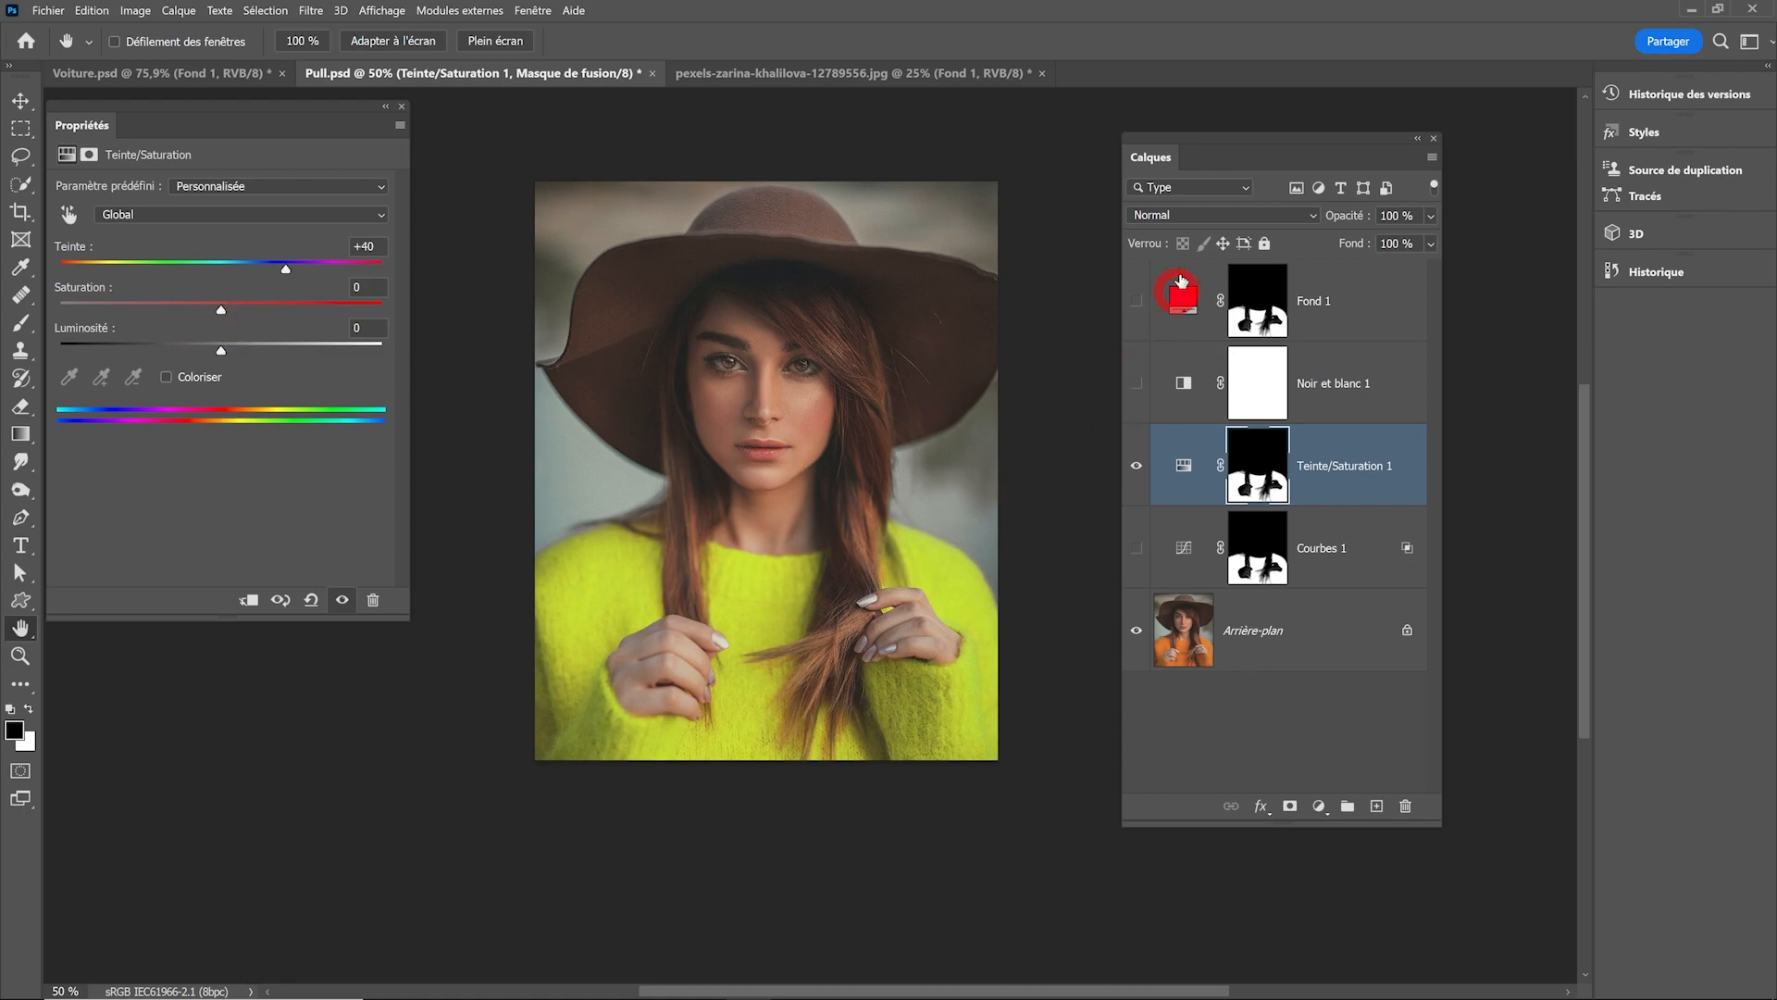
click(1194, 213)
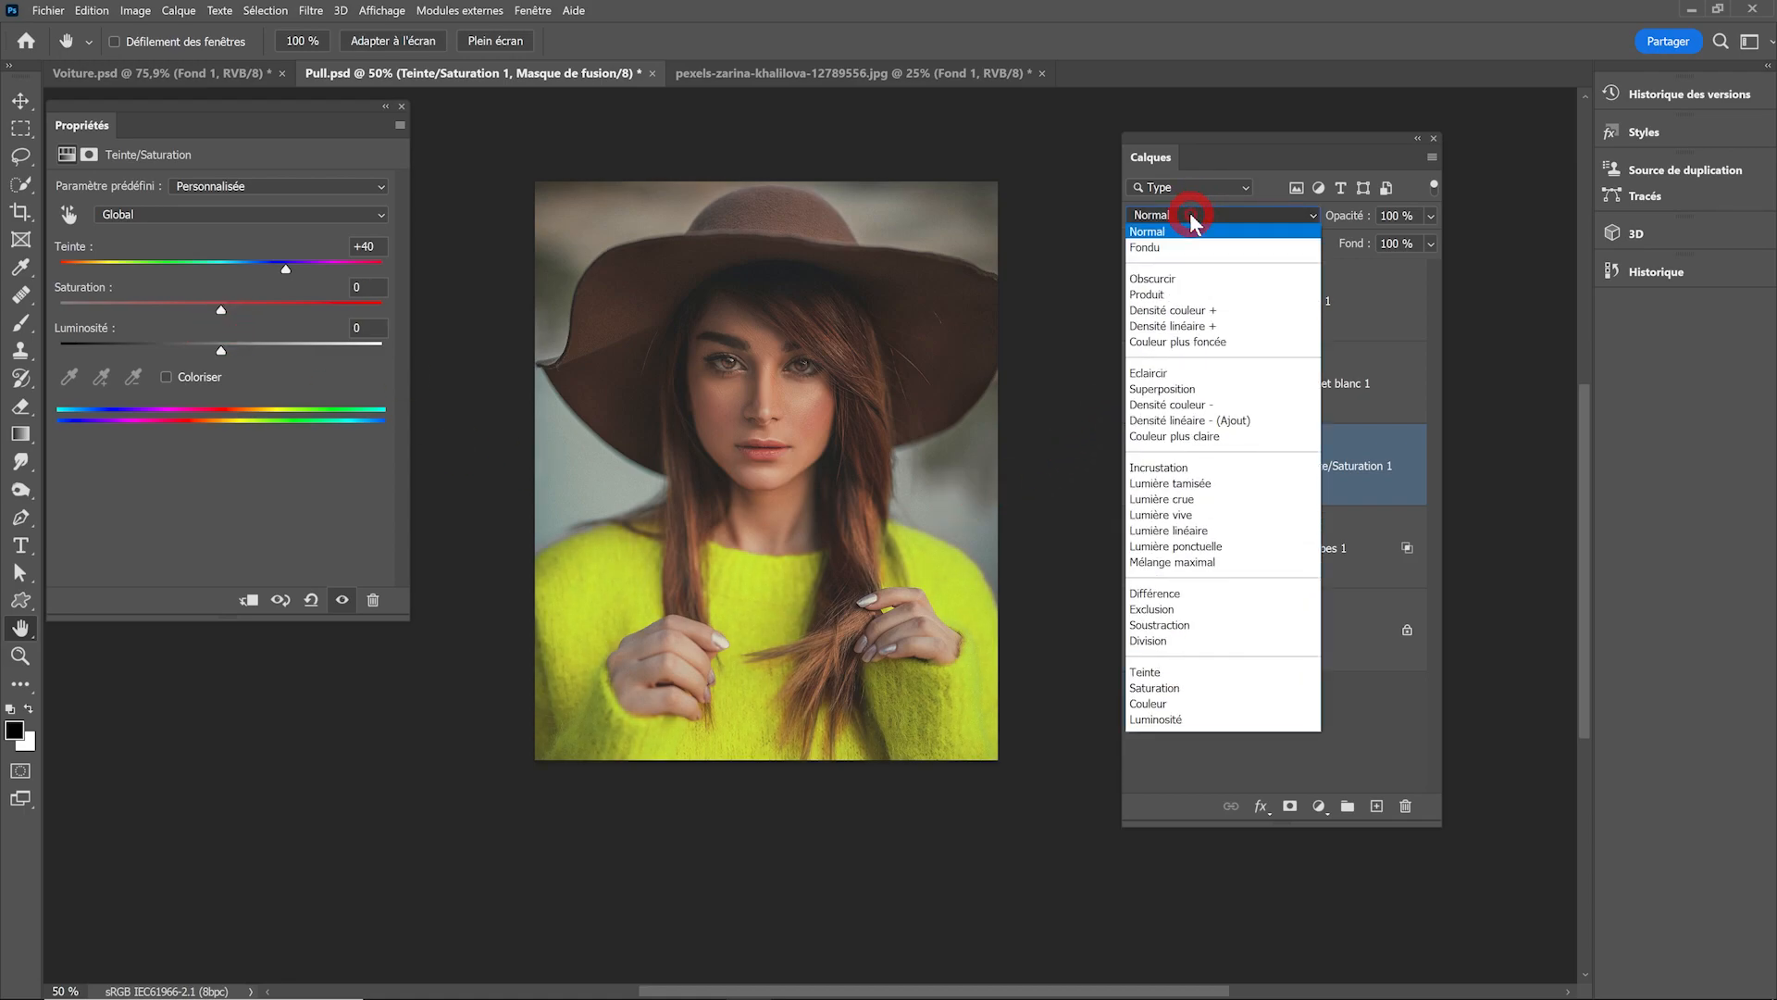
click(1201, 665)
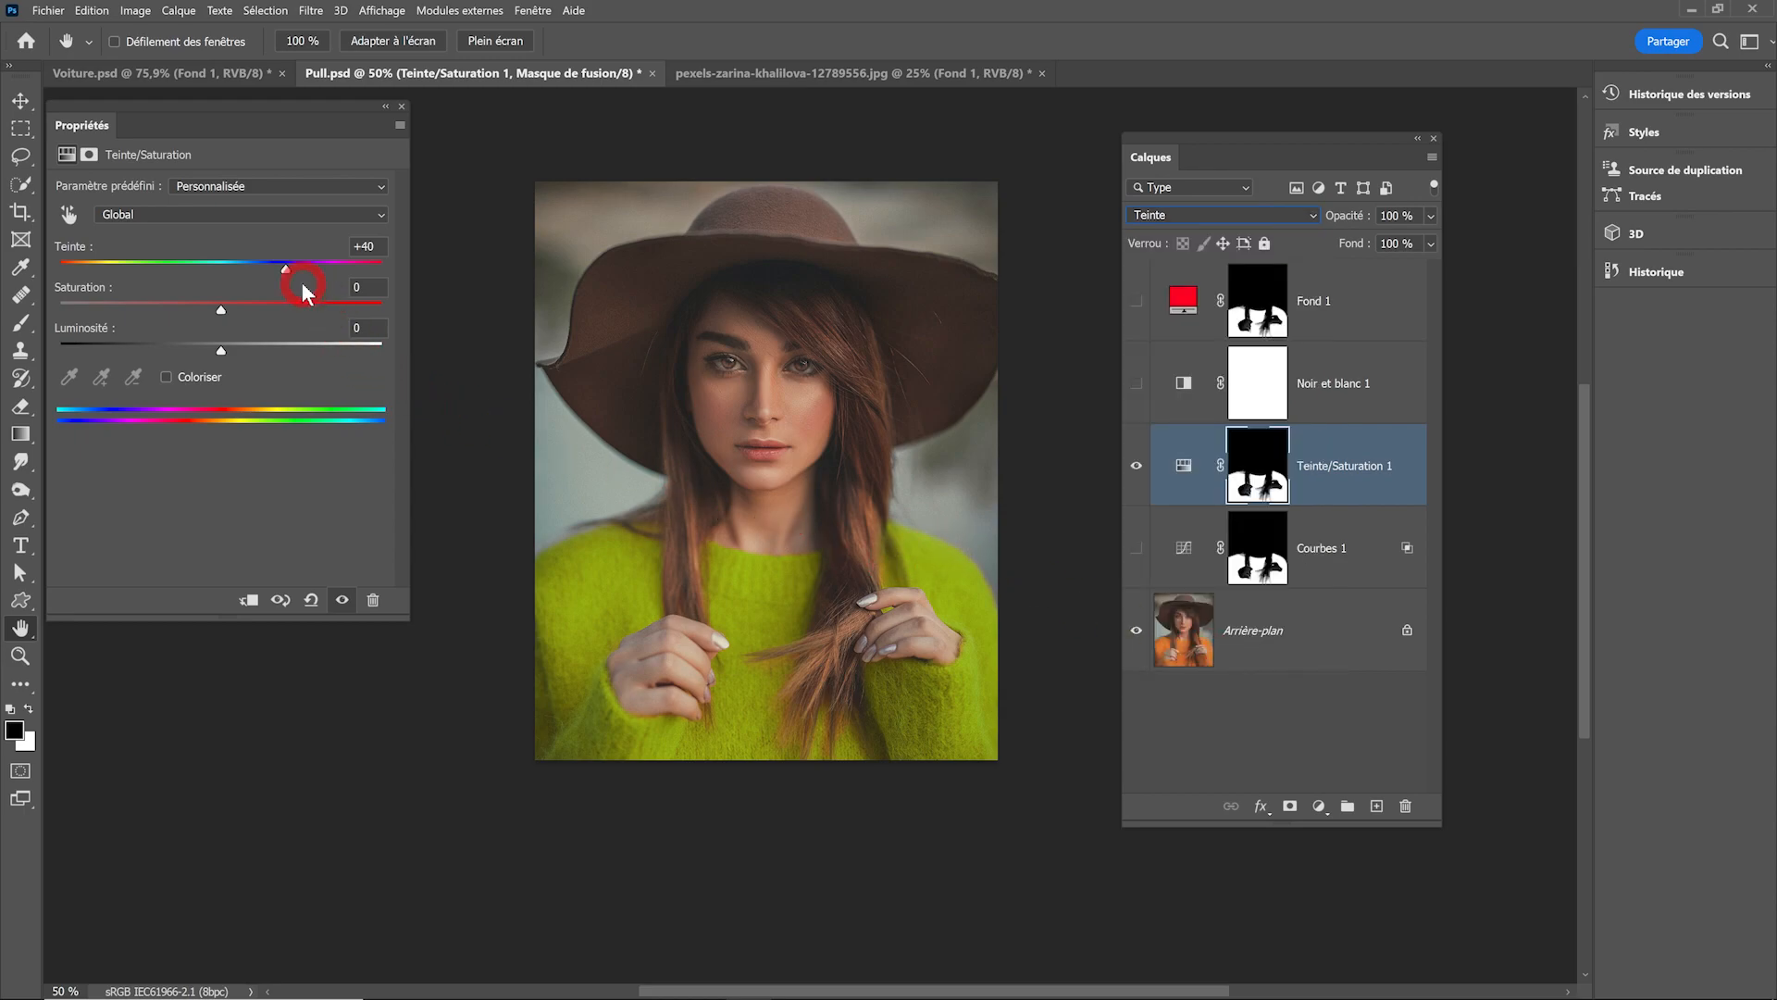
click(1178, 215)
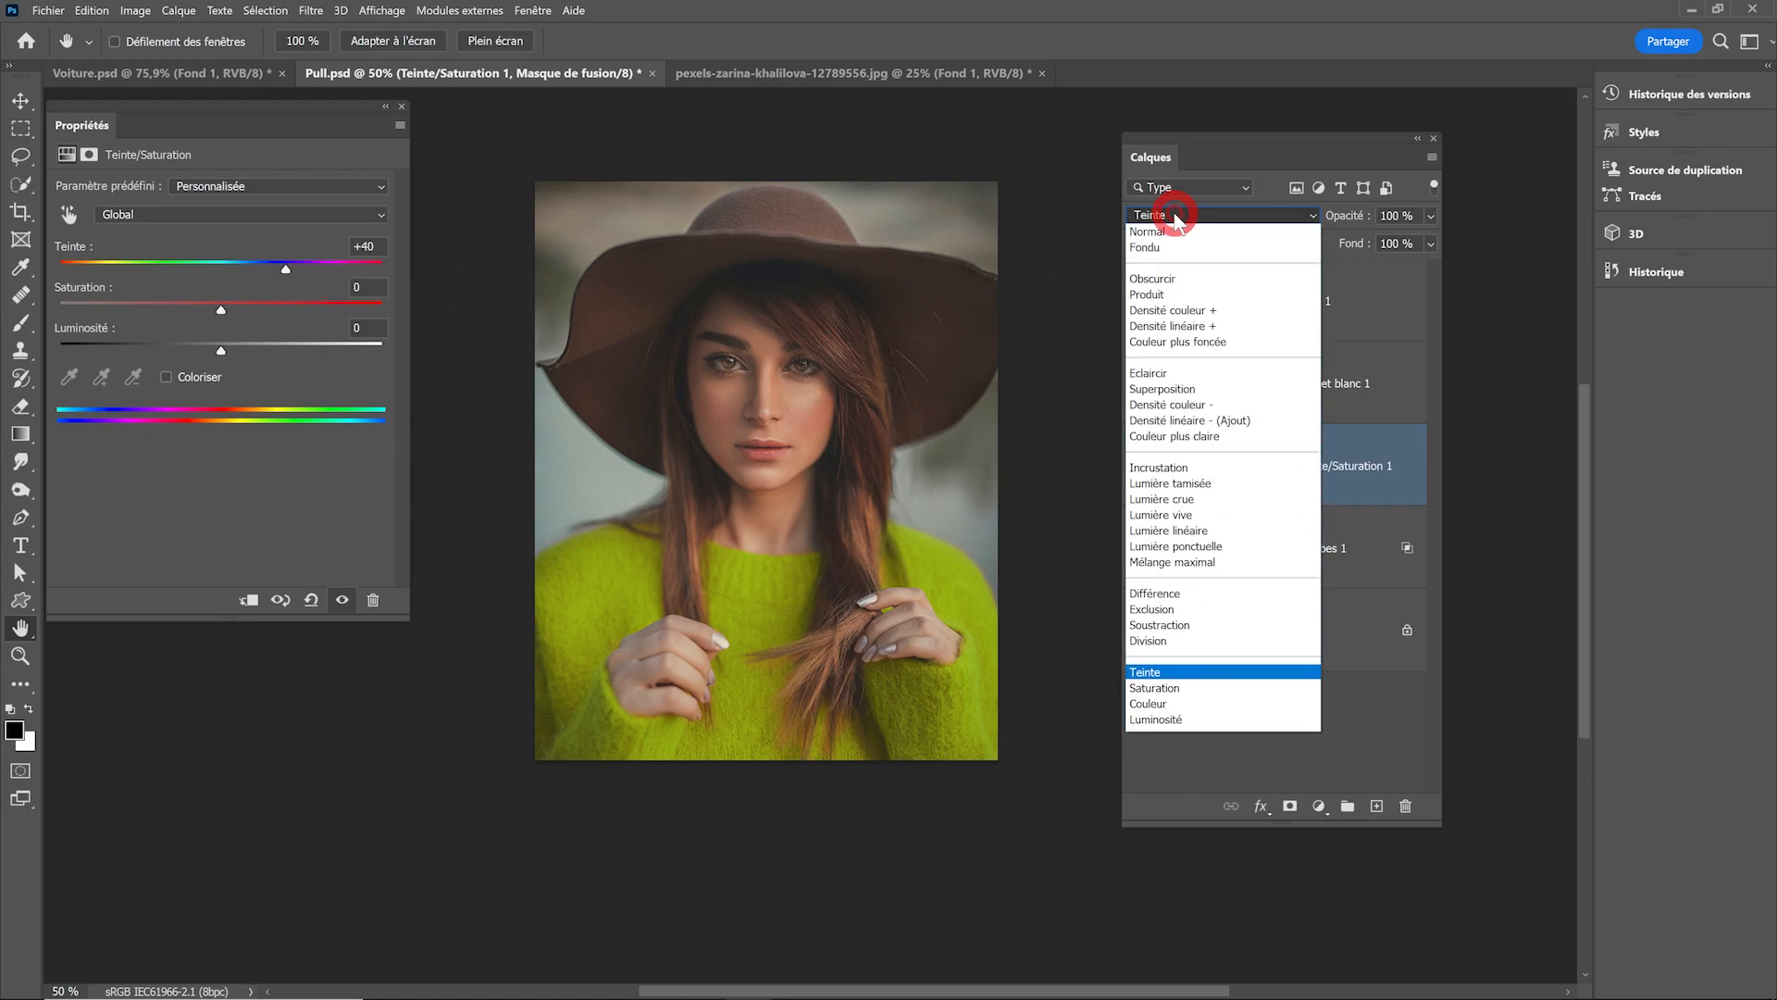
click(1168, 705)
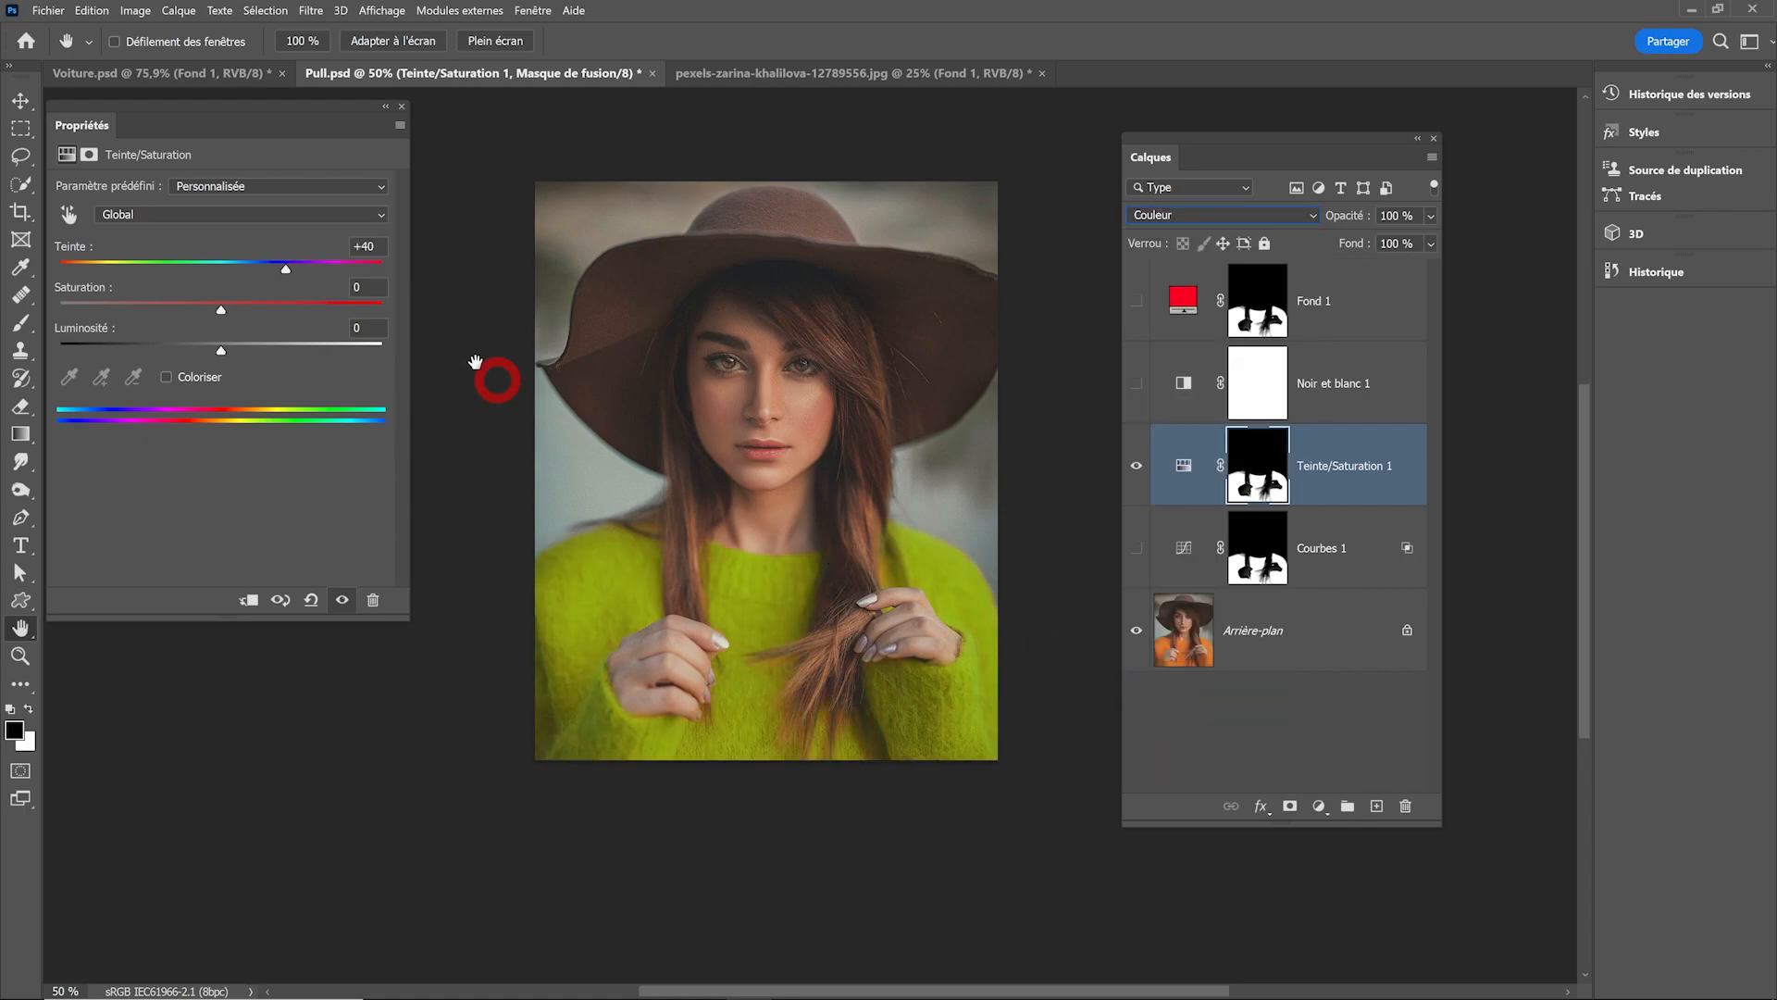
Recolour the sweater green with Teinte +102 and Saturation -7, and move the adjustment's properties closer to the portrait.
mouse_move(222, 306)
mouse_down()
mouse_move(319, 317)
mouse_move(305, 266)
mouse_move(333, 268)
mouse_move(344, 303)
mouse_move(210, 316)
mouse_up()
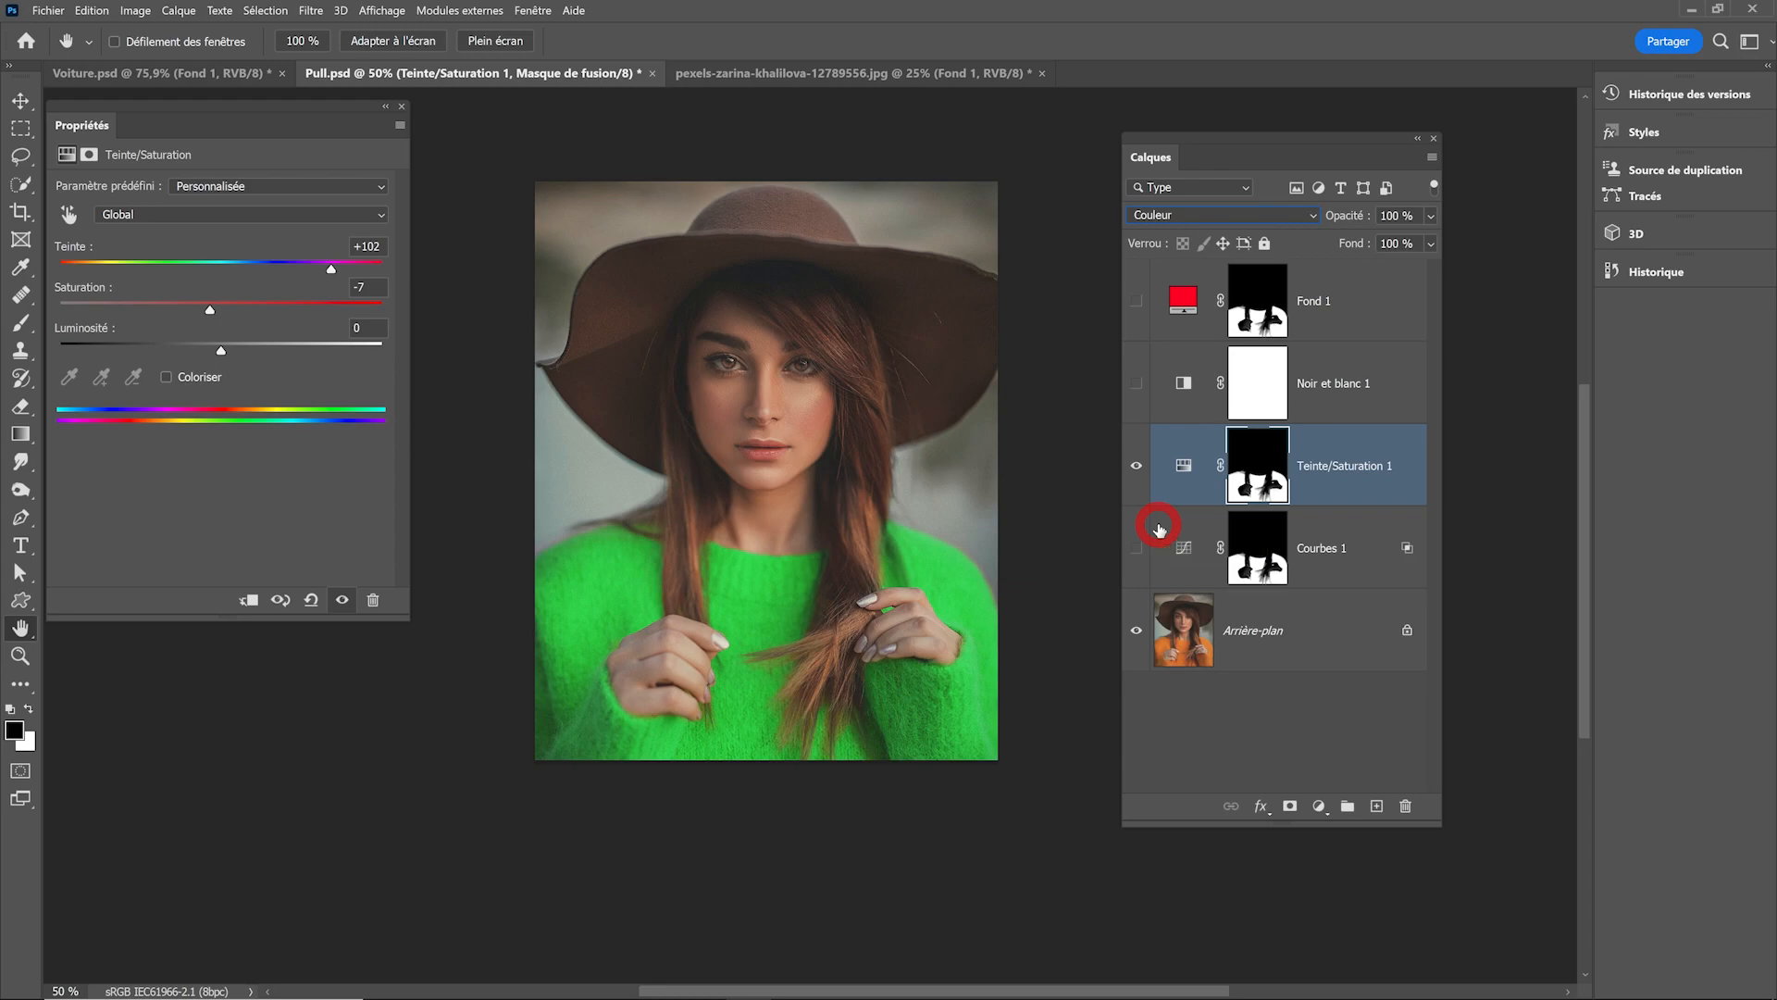
drag(320, 103, 416, 181)
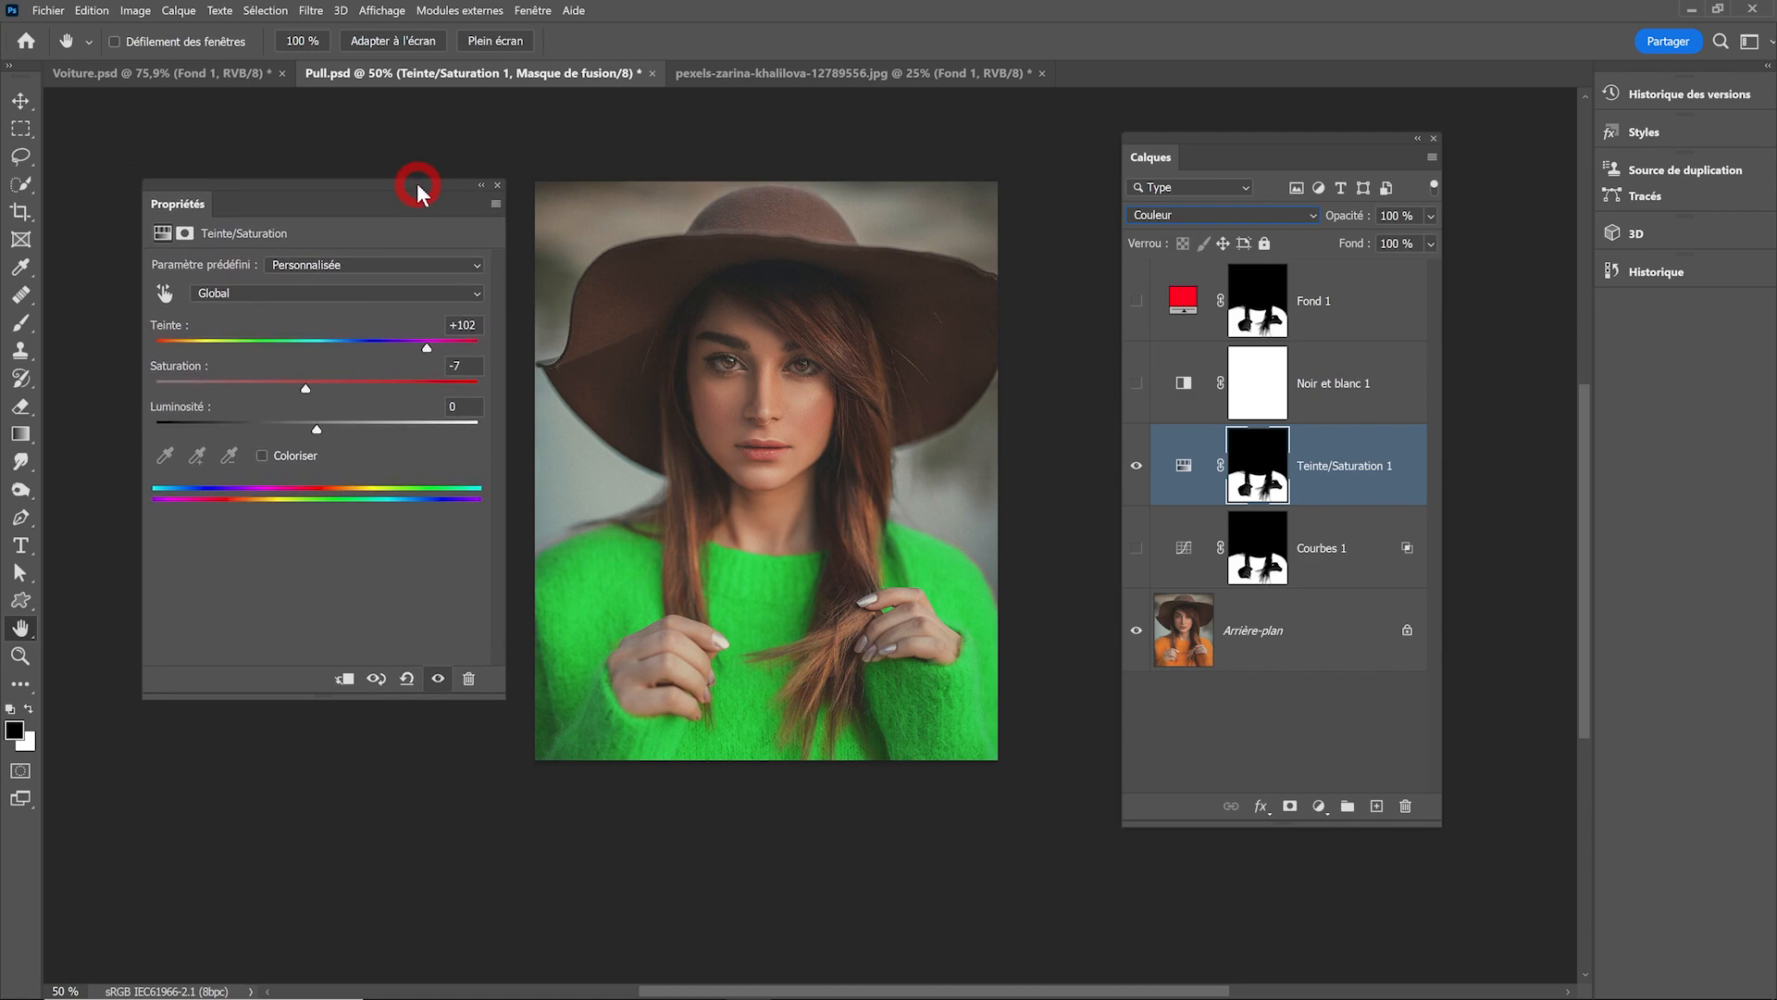